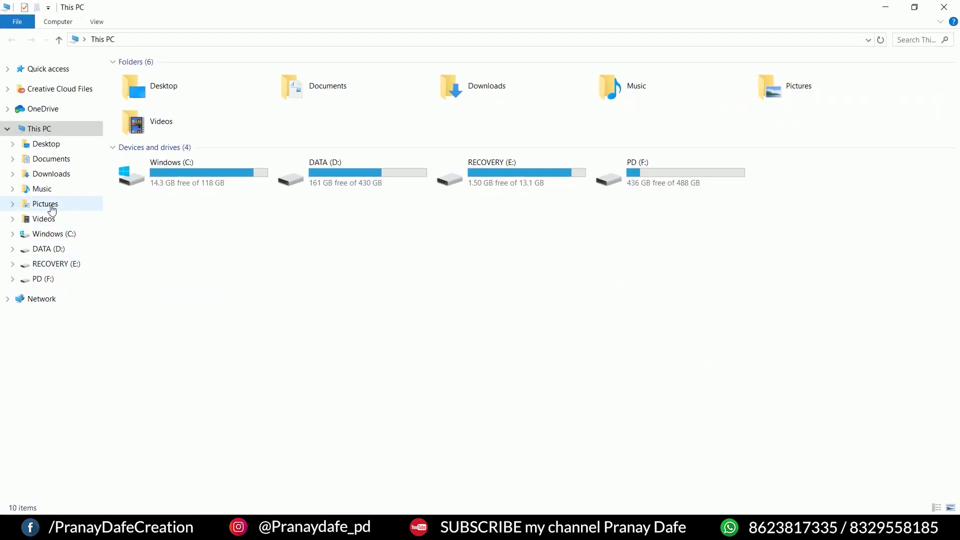
Step: Open the road photo 1.jpg from the Pictures folder in Photoshop
click(44, 204)
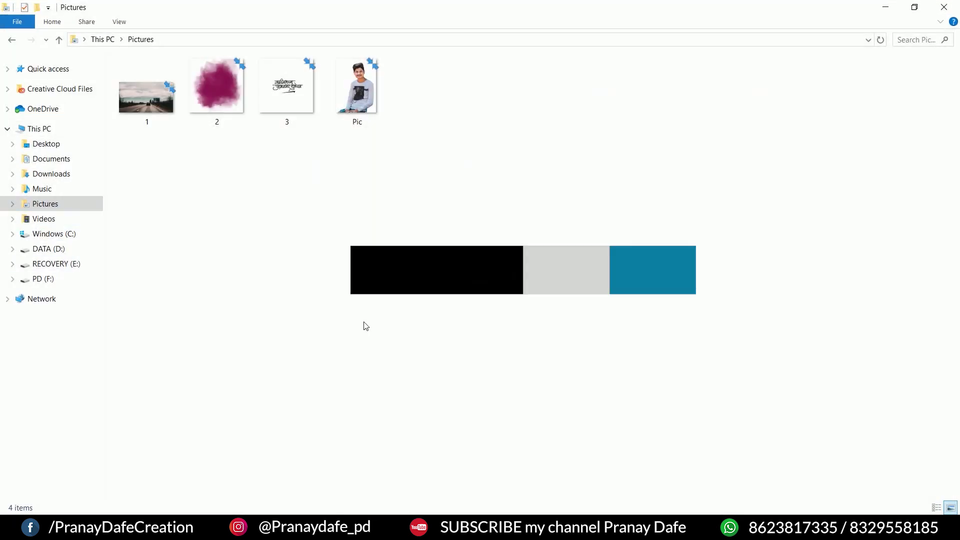
click(147, 95)
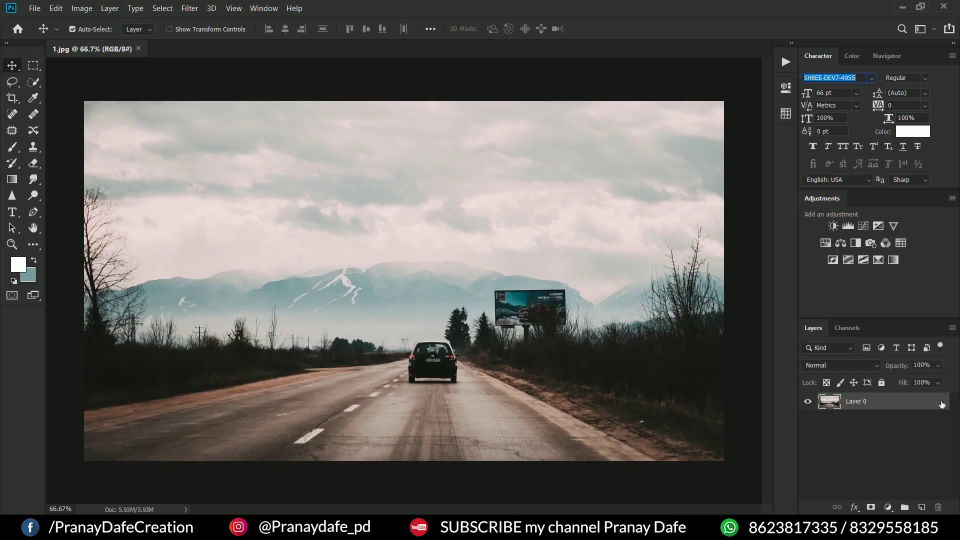
Step: Apply a 1:1 (Square) crop, shifting the photo so the car and billboard stay centred
click(12, 98)
click(97, 29)
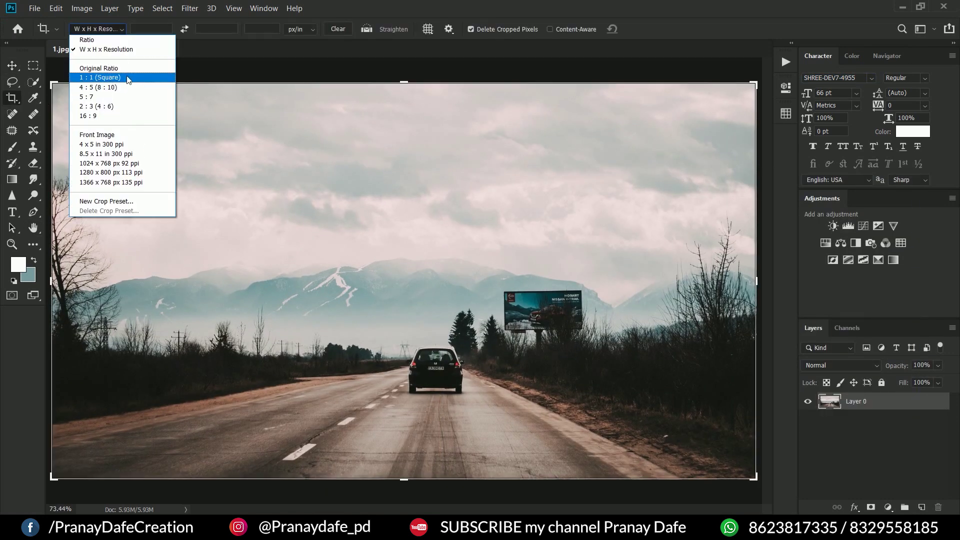
click(129, 79)
drag(541, 327, 541, 325)
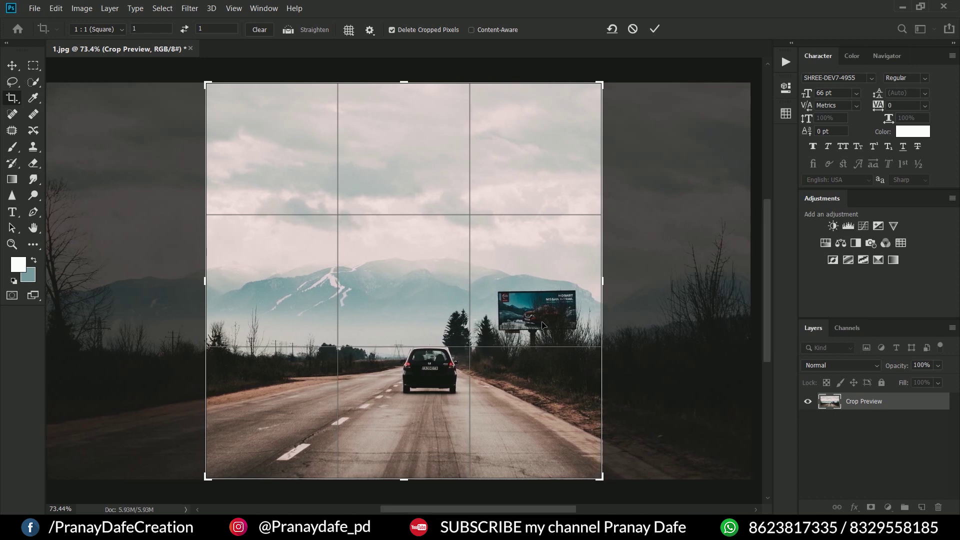
key(Return)
click(110, 30)
click(100, 79)
click(9, 70)
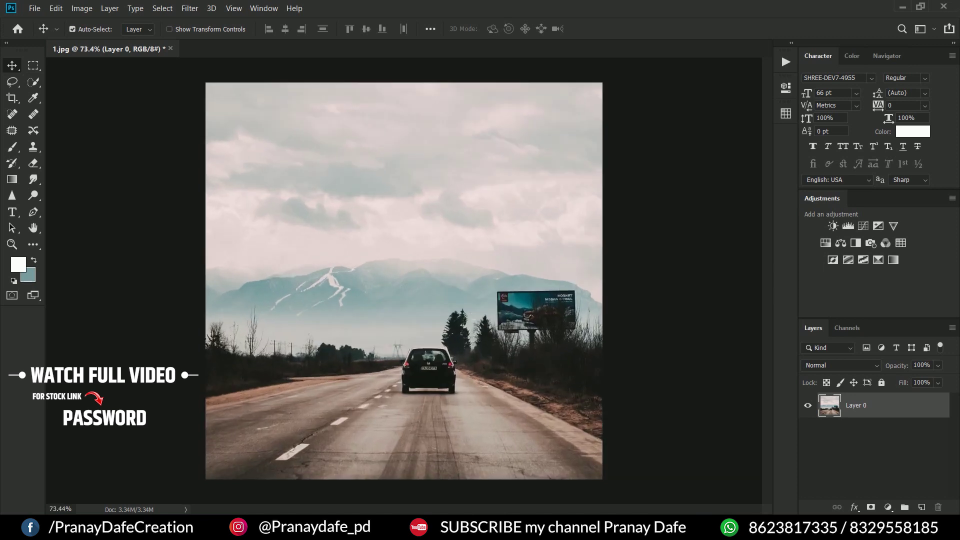
Step: Duplicate the photo layer and content-aware fill the lassoed car away
key(ctrl+j)
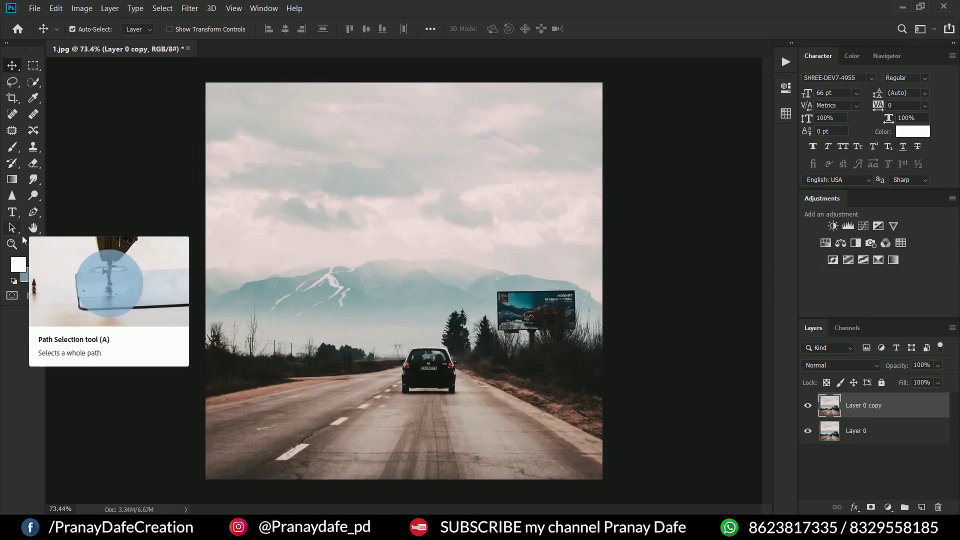
click(12, 82)
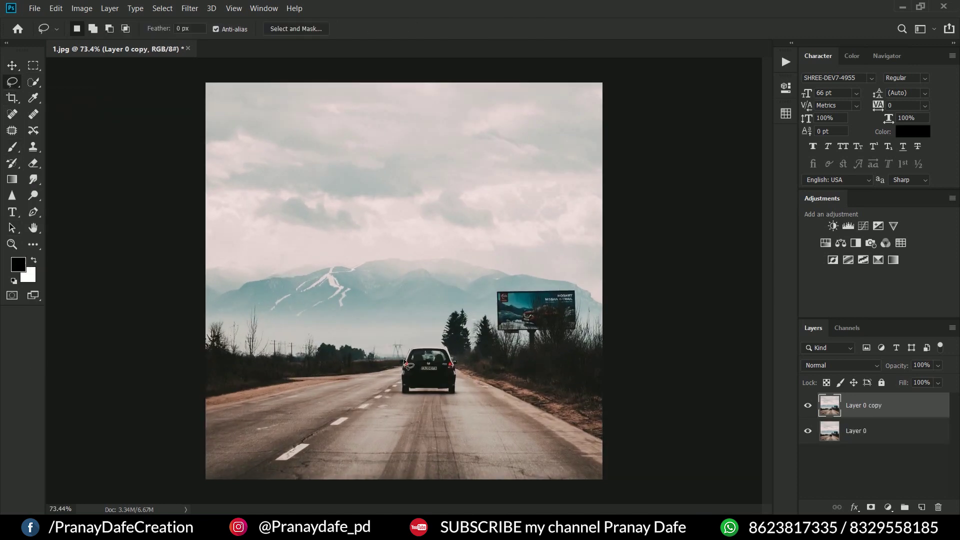
scroll(404, 362, up, 3)
scroll(357, 325, up, 2)
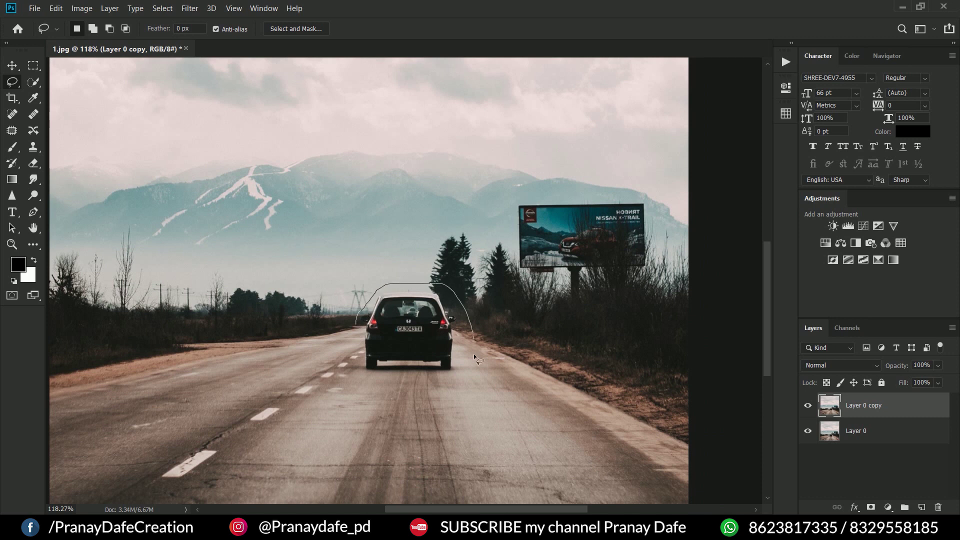
right_click(377, 348)
click(435, 270)
key(Return)
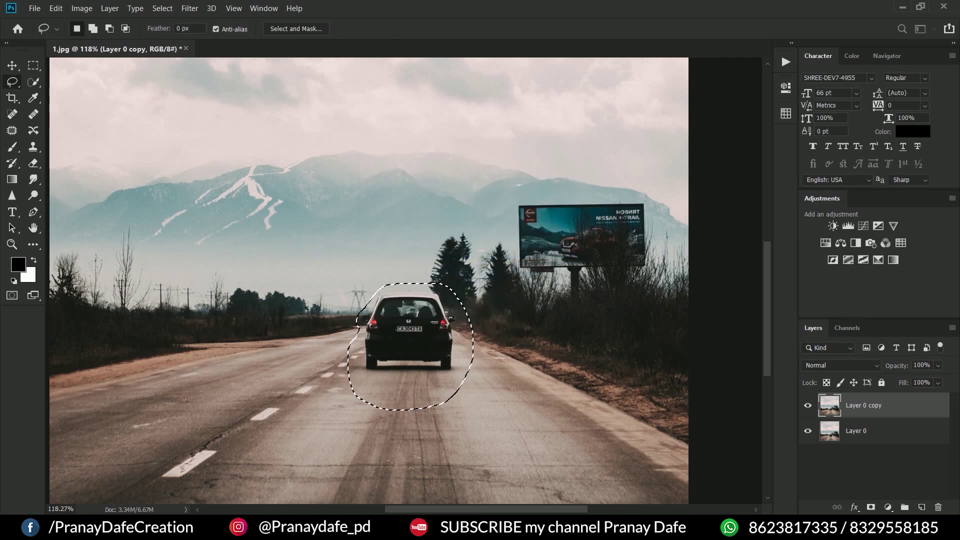
key(ctrl+d)
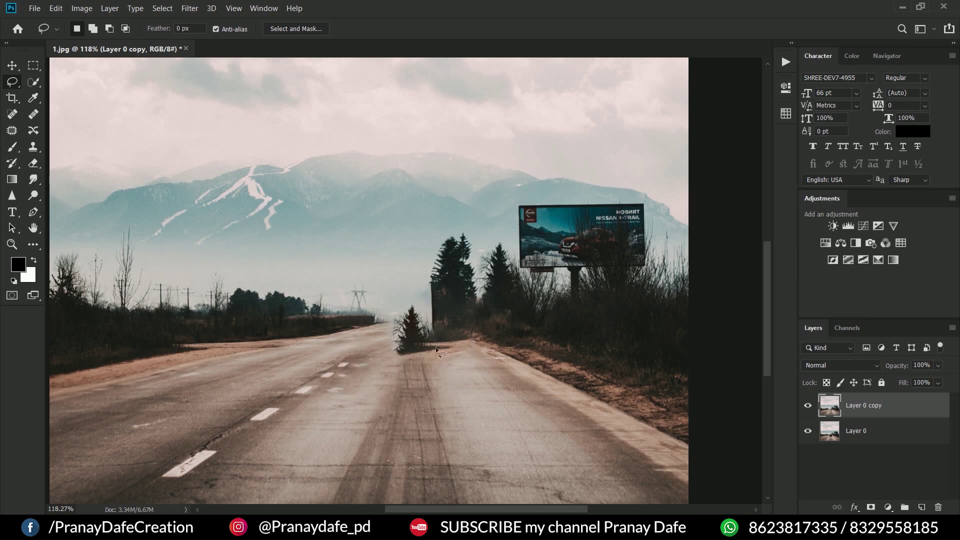
Step: Content-aware fill the leftover patch and spot-heal the dark streak on the road
scroll(437, 345, up, 2)
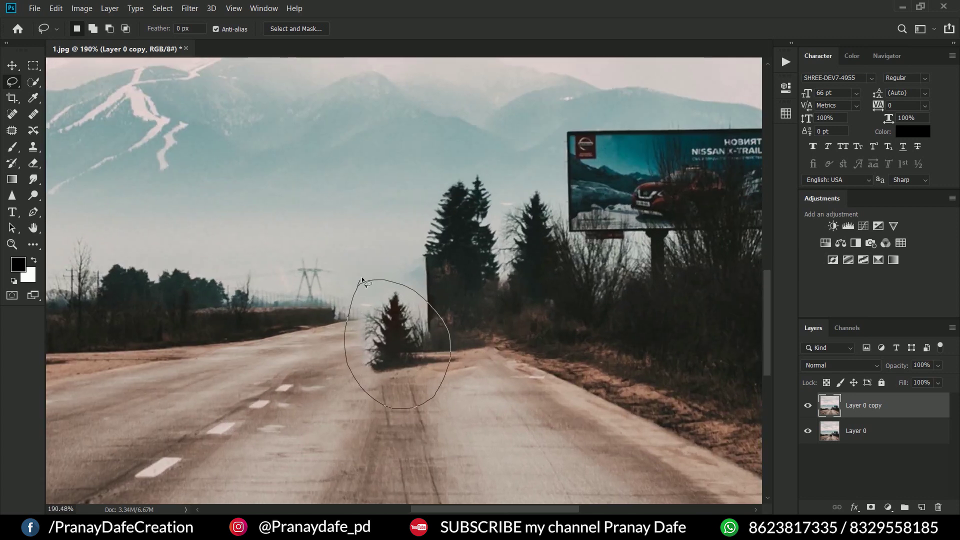
right_click(368, 283)
click(430, 241)
key(Return)
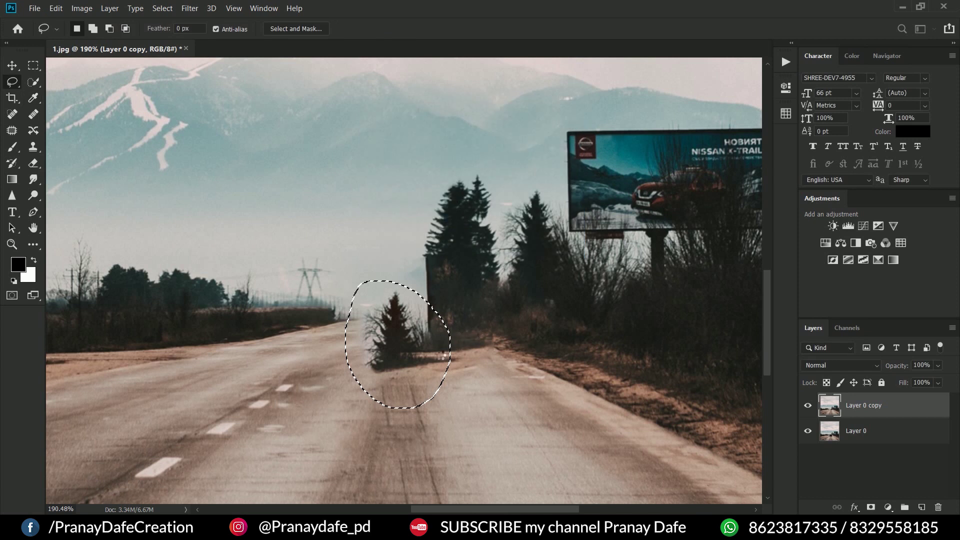
key(j)
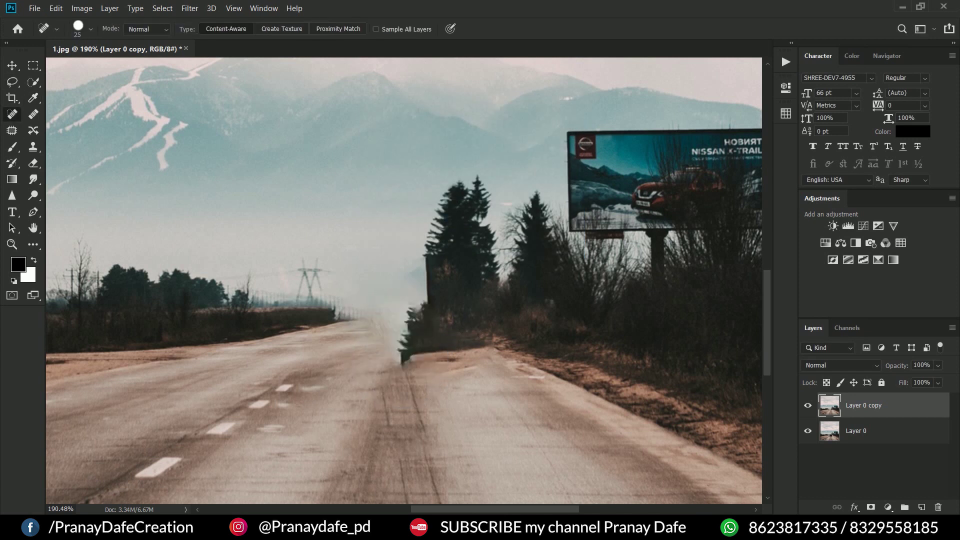
drag(419, 350, 465, 370)
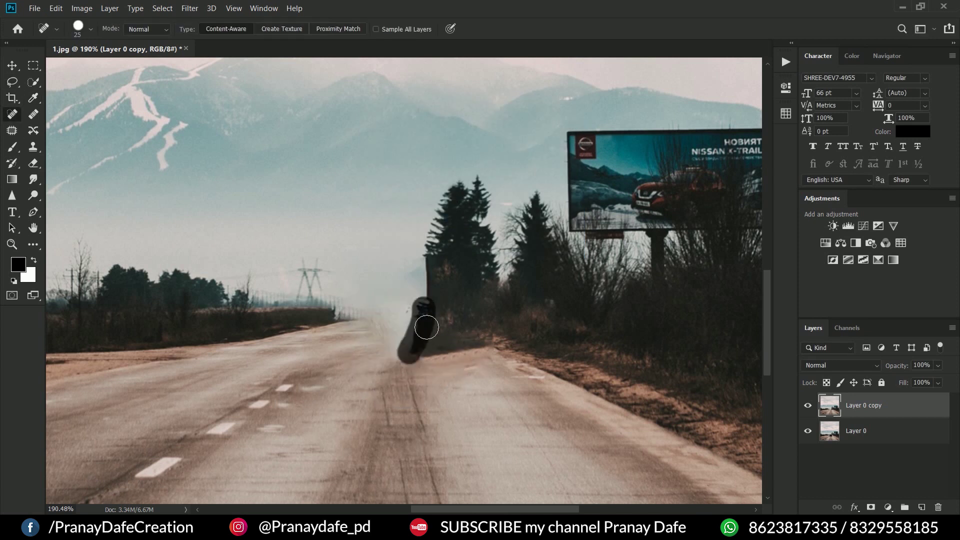
scroll(521, 402, down, 3)
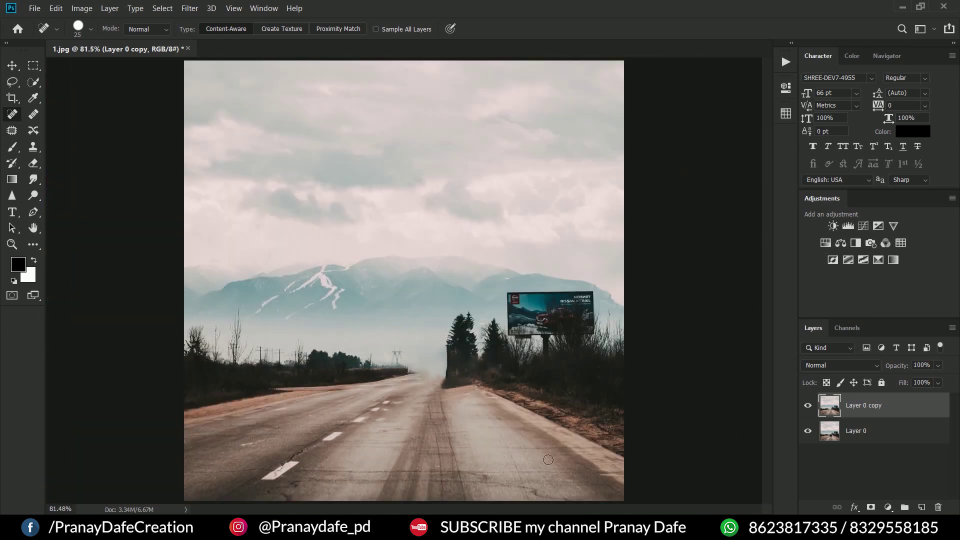
scroll(484, 400, down, 1)
click(807, 406)
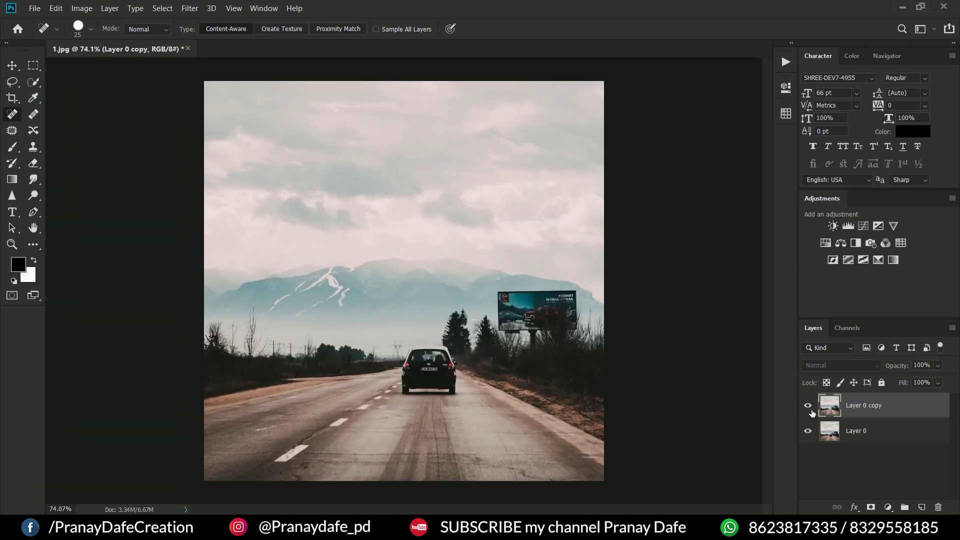
right_click(884, 407)
Step: Merge the car-free copy down into the photo and choose a smoke brush preset
click(808, 358)
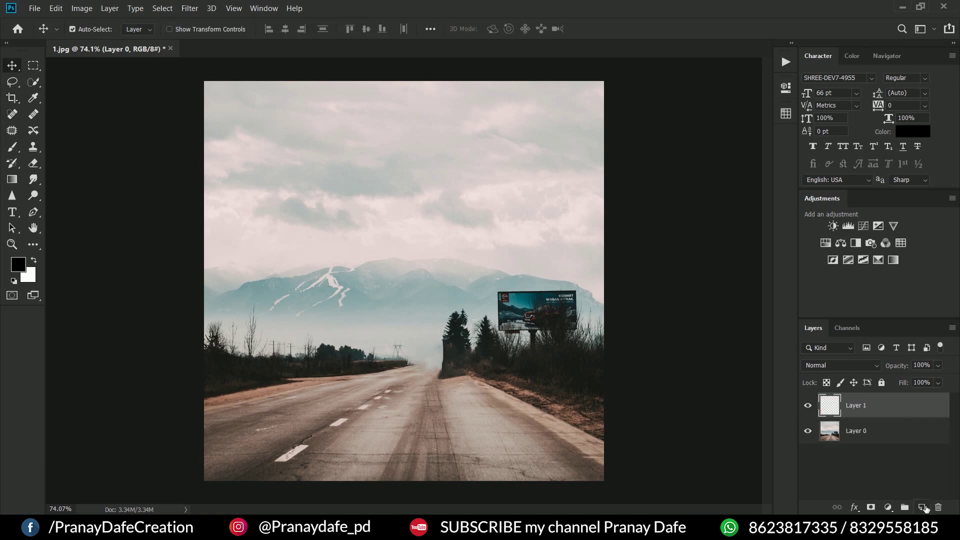
key(b)
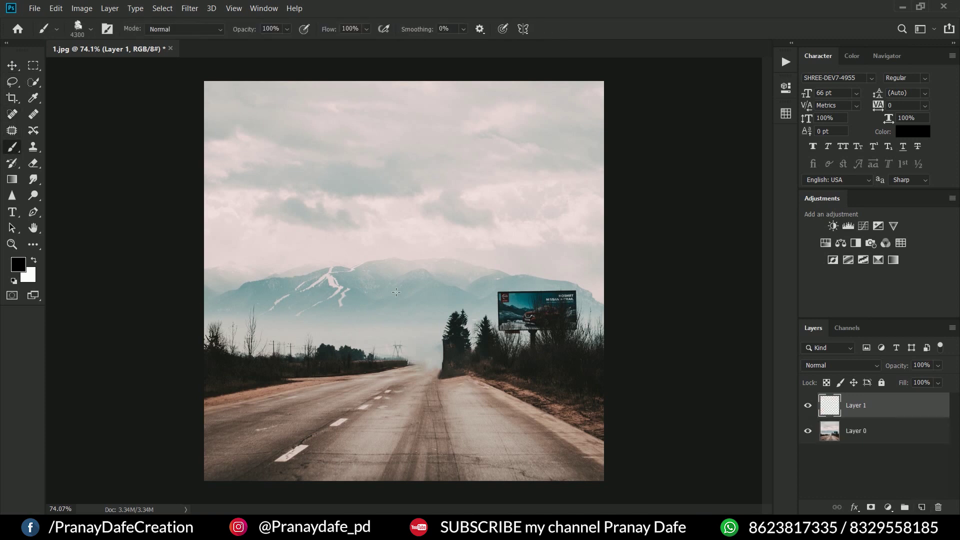
click(32, 100)
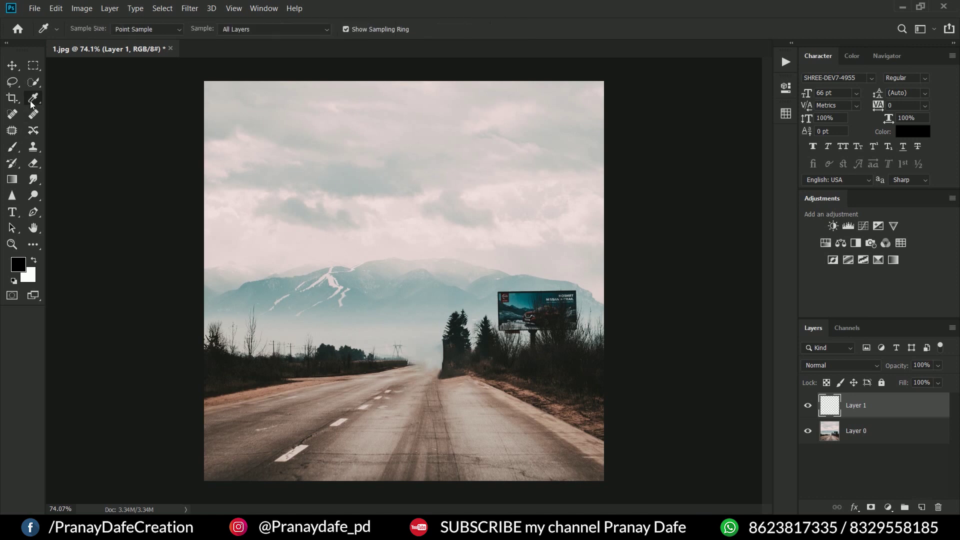
right_click(342, 283)
scroll(405, 450, down, 1)
scroll(404, 465, down, 1)
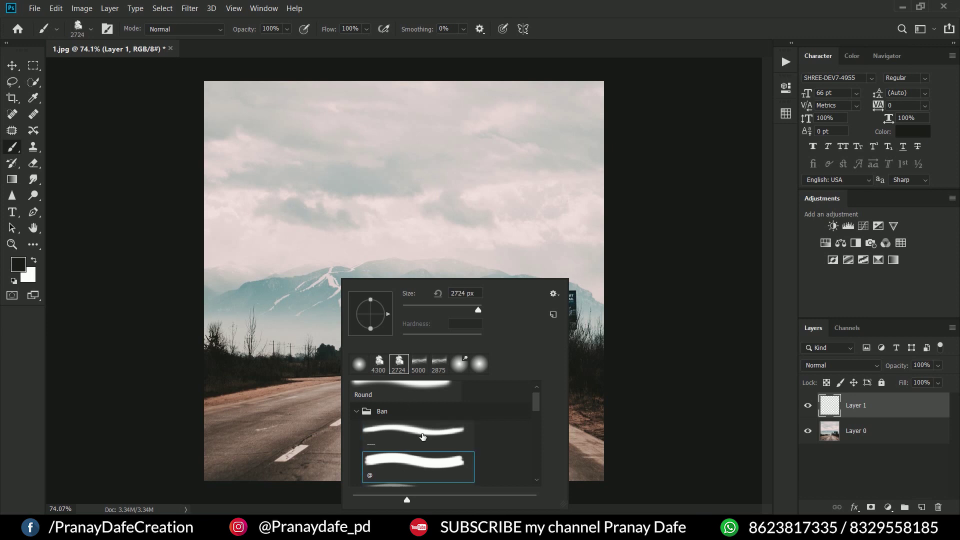
Step: Paint dark smoke across the bottom of the road with a smaller brush
drag(432, 225, 452, 240)
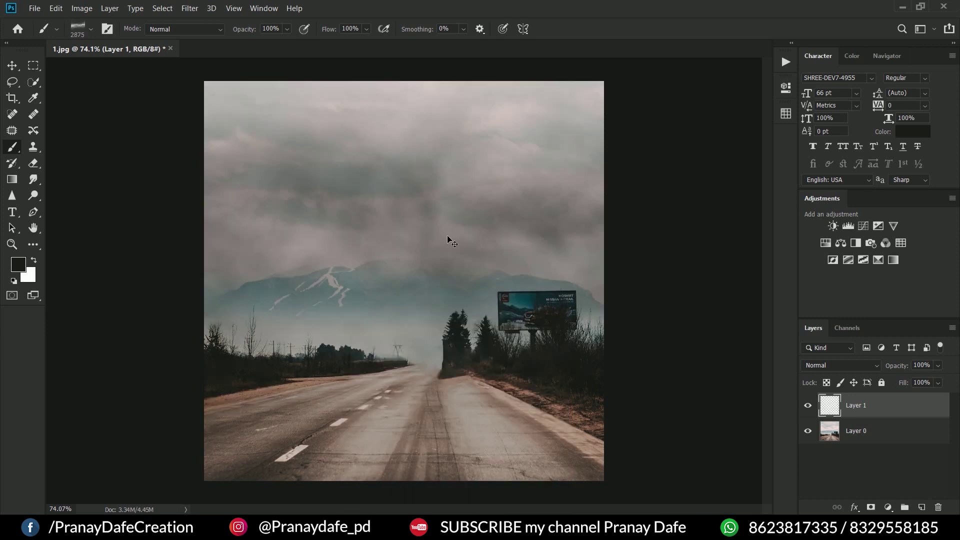
key(ctrl+z)
scroll(404, 281, down, 2)
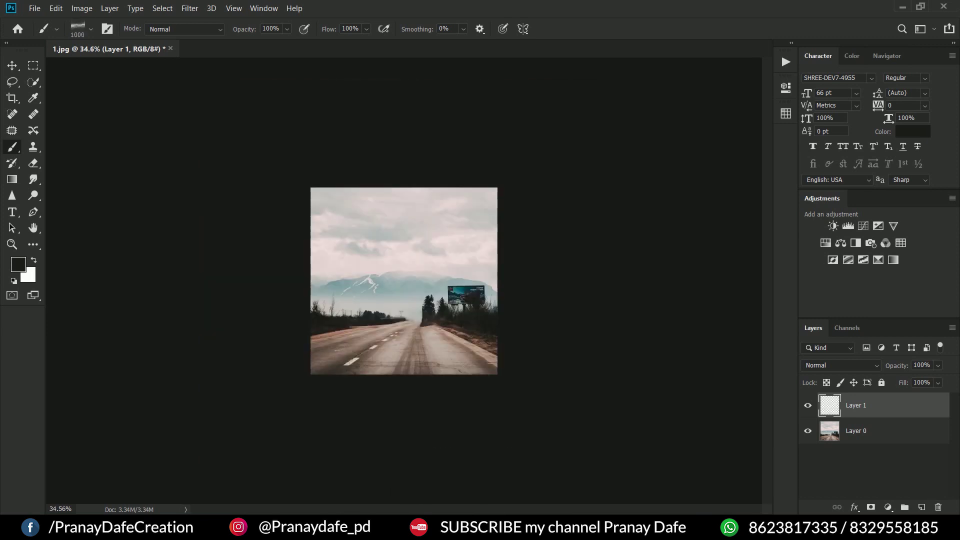
key(bracketleft)
key(bracketleft)
key(bracketleft)
drag(629, 494, 650, 495)
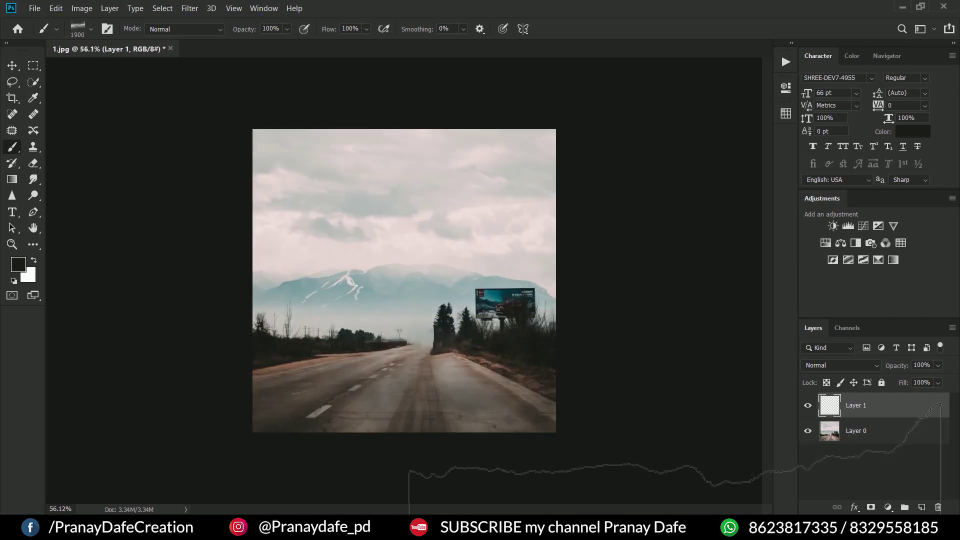
scroll(650, 494, up, 2)
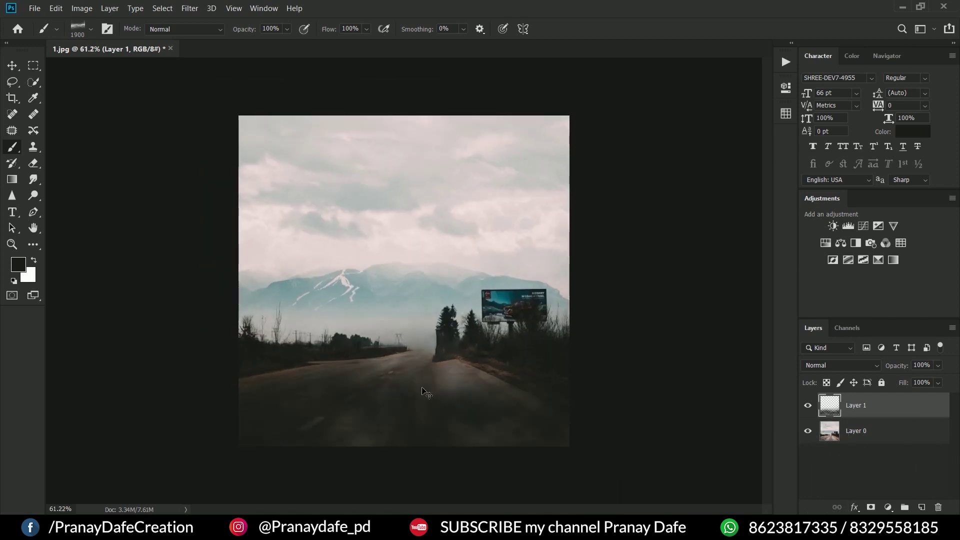
scroll(769, 462, down, 1)
scroll(402, 282, up, 1)
right_click(400, 282)
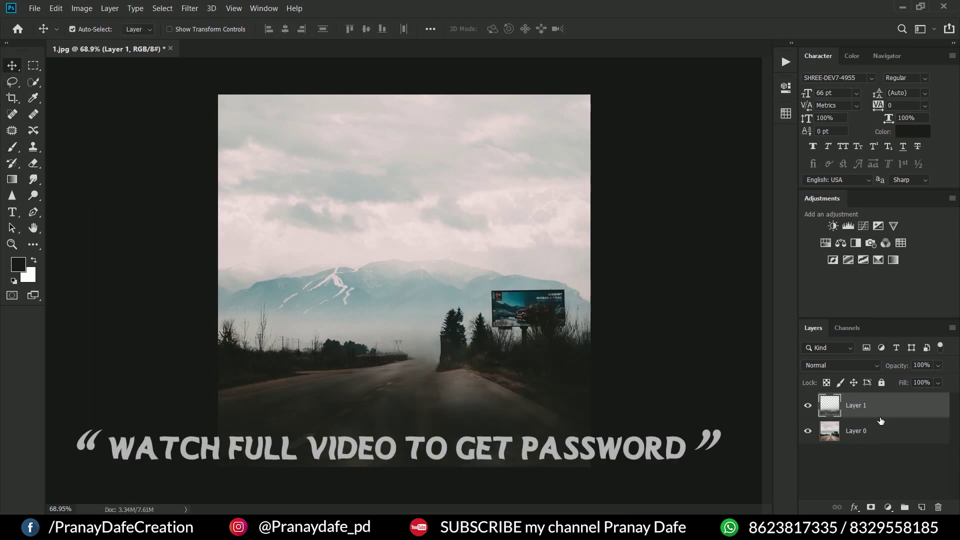
Step: Stretch the dark fog Layer 1 down over the bottom of the canvas
scroll(402, 280, down, 4)
drag(403, 420, 403, 427)
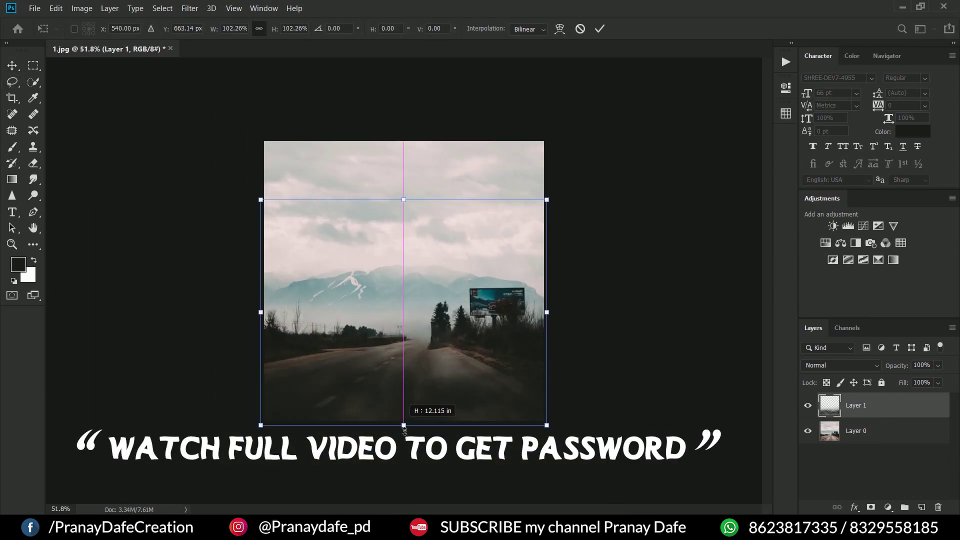
key(Return)
scroll(435, 447, up, 5)
key(ctrl+t)
right_click(436, 456)
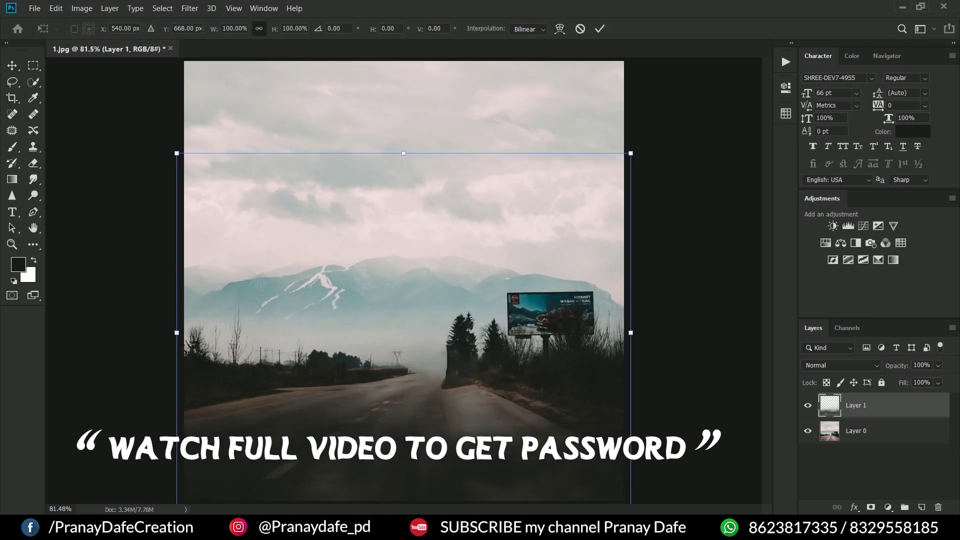
key(Escape)
Step: Duplicate the fog layer, flip it vertically, and place it over the sky at about 122%
key(Return)
key(ctrl+j)
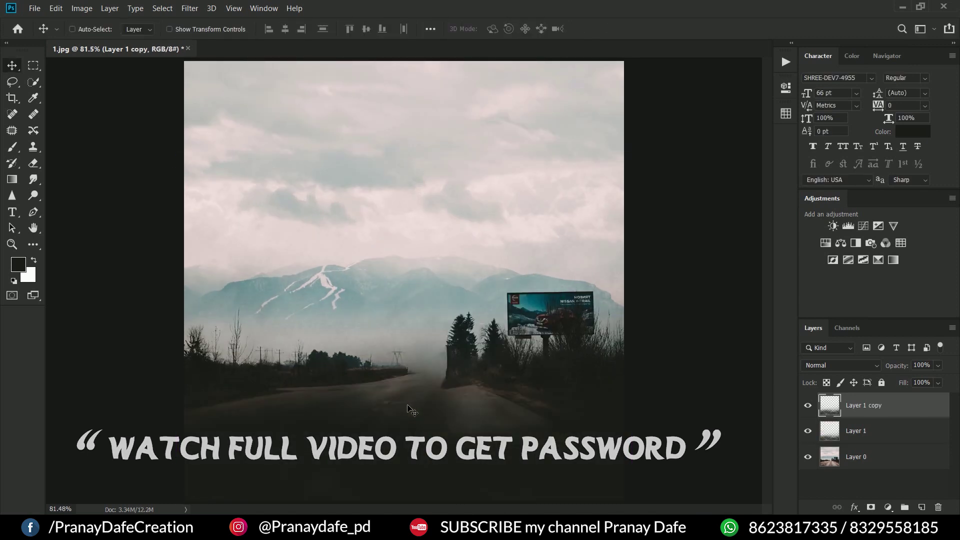
key(ctrl+t)
right_click(408, 407)
click(462, 420)
drag(460, 438, 451, 239)
mouse_move(401, 379)
mouse_down()
mouse_move(436, 361)
mouse_move(440, 388)
mouse_move(467, 406)
mouse_up()
key(Return)
Step: Hide Layer 1, sample the mountains' blue-grey, and pick a soft smoke brush from the Ban set
scroll(471, 429, down, 3)
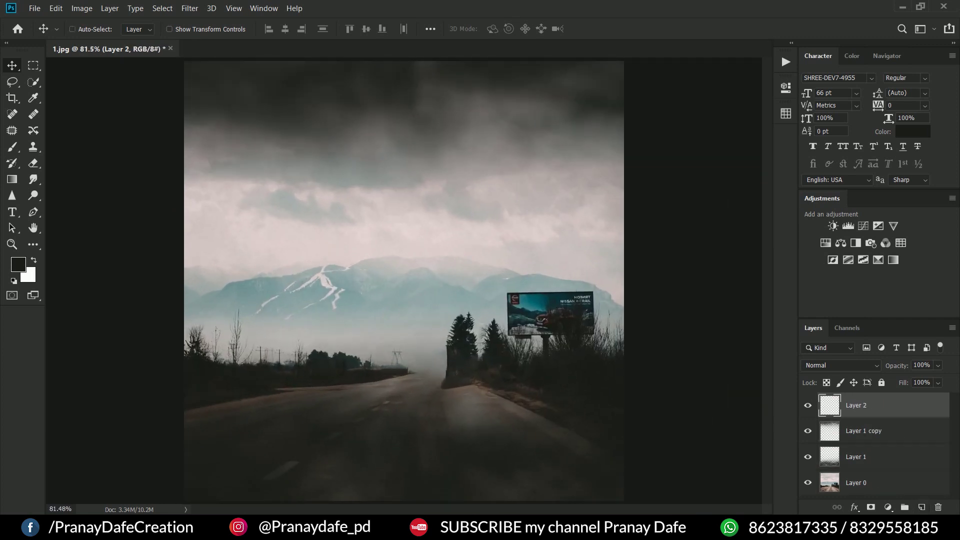
click(810, 455)
click(33, 98)
drag(243, 306, 238, 292)
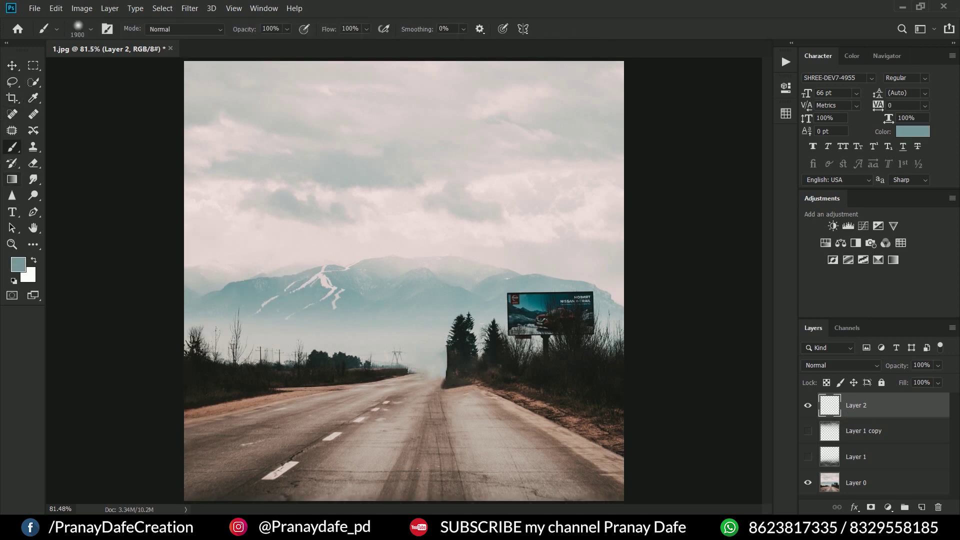
scroll(350, 310, down, 2)
right_click(350, 310)
click(376, 437)
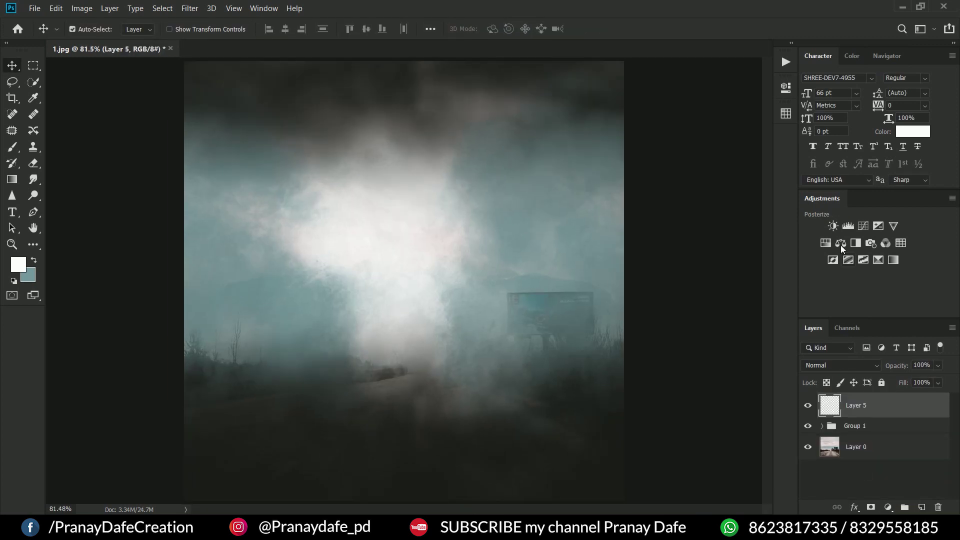
Step: Add a Color Balance adjustment shifting the background toward cyan and blue
click(841, 245)
mouse_move(681, 150)
mouse_down()
mouse_move(670, 150)
mouse_move(685, 171)
mouse_up()
drag(681, 192, 692, 192)
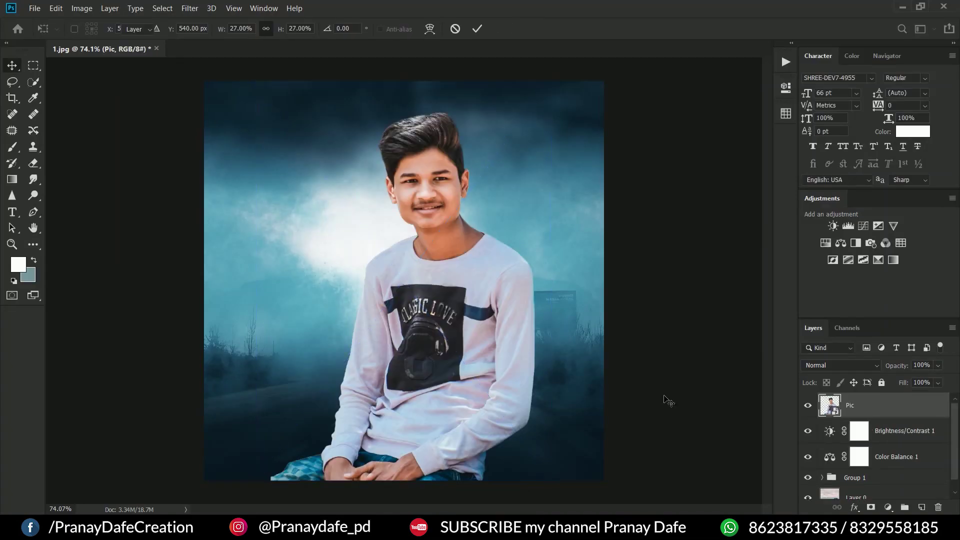
Step: Place the portrait photo, enlarge it, and erase the bottom of its shirt
key(Return)
key(ctrl+t)
drag(552, 443, 447, 434)
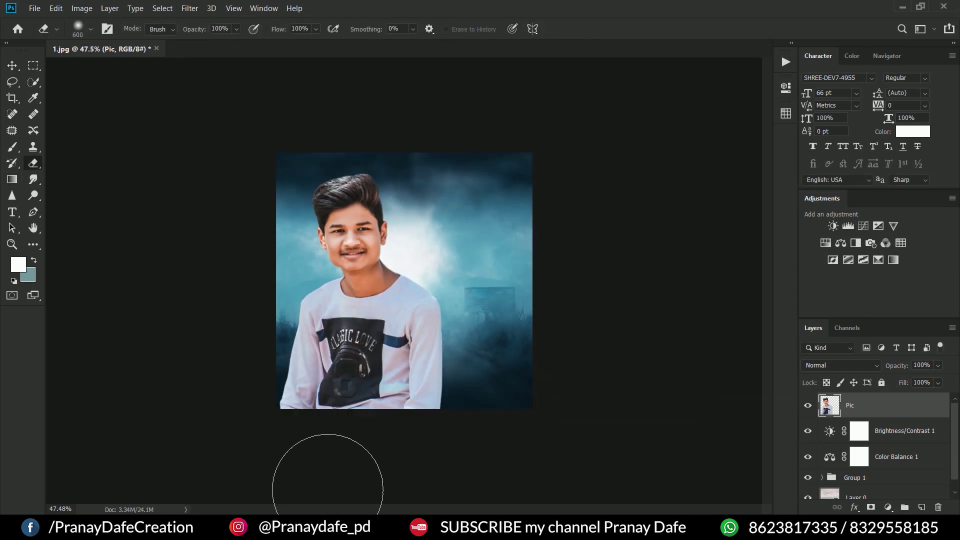
key(bracketright)
mouse_move(327, 489)
mouse_down()
mouse_move(575, 514)
mouse_move(417, 537)
mouse_up()
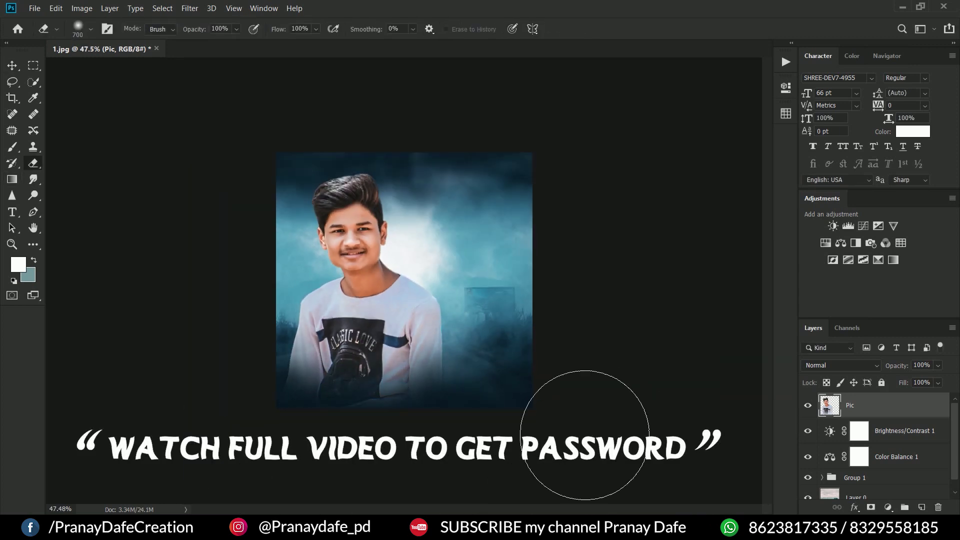
Step: Move the portrait slightly to the right
scroll(397, 500, up, 2)
scroll(400, 494, down, 2)
scroll(425, 485, up, 3)
scroll(461, 467, down, 2)
scroll(465, 471, up, 3)
key(ctrl+t)
drag(374, 255, 384, 255)
key(Return)
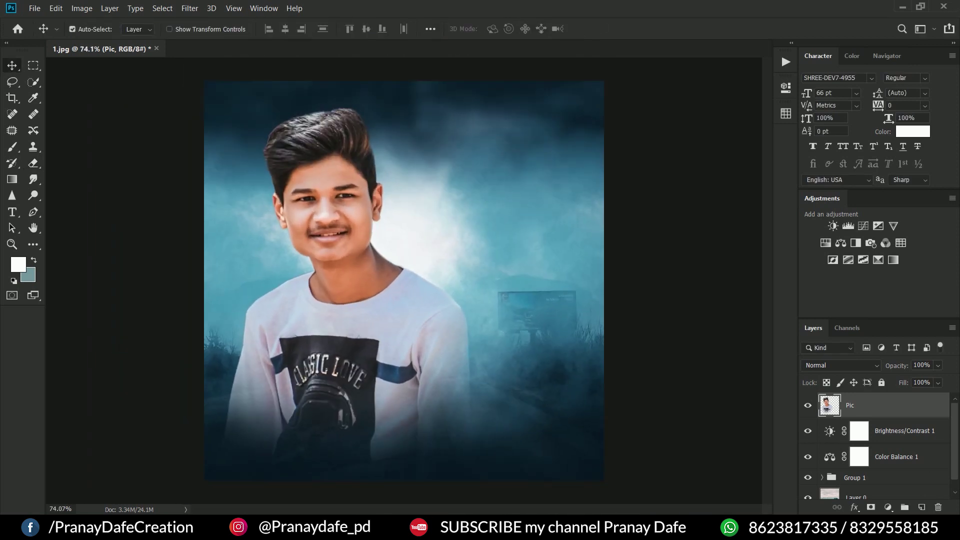
click(330, 457)
Step: Drag cloud image 2 onto the poster and shrink it toward the top right
drag(225, 120, 493, 537)
drag(517, 492, 469, 341)
drag(271, 426, 415, 280)
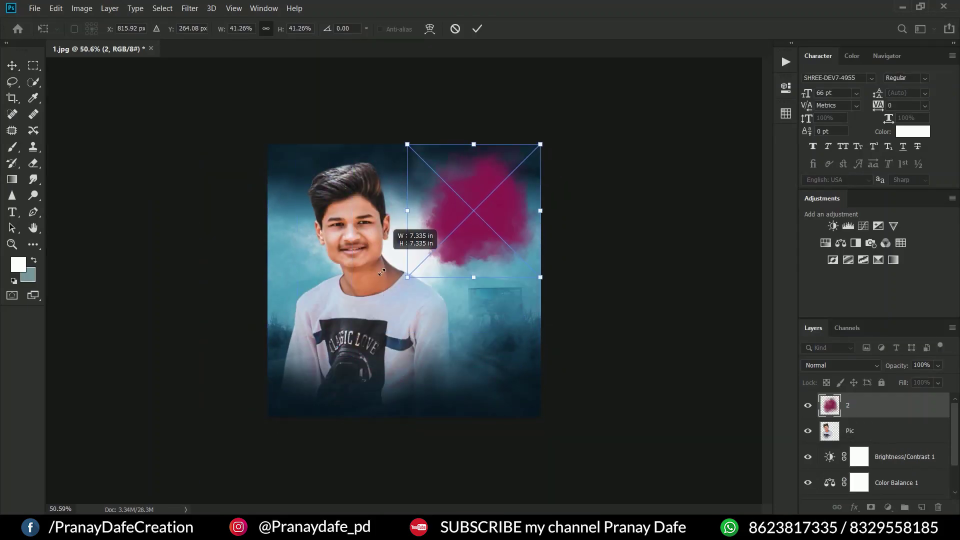
key(Return)
Step: Rasterize the cloud layer and raise Hue/Saturation Lightness to +100 to whiten it
right_click(870, 403)
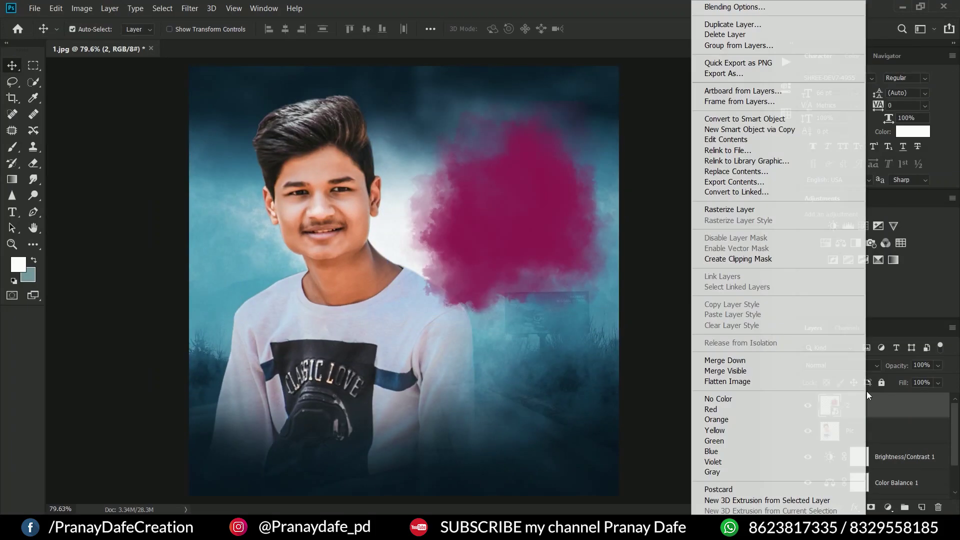
click(778, 208)
click(82, 8)
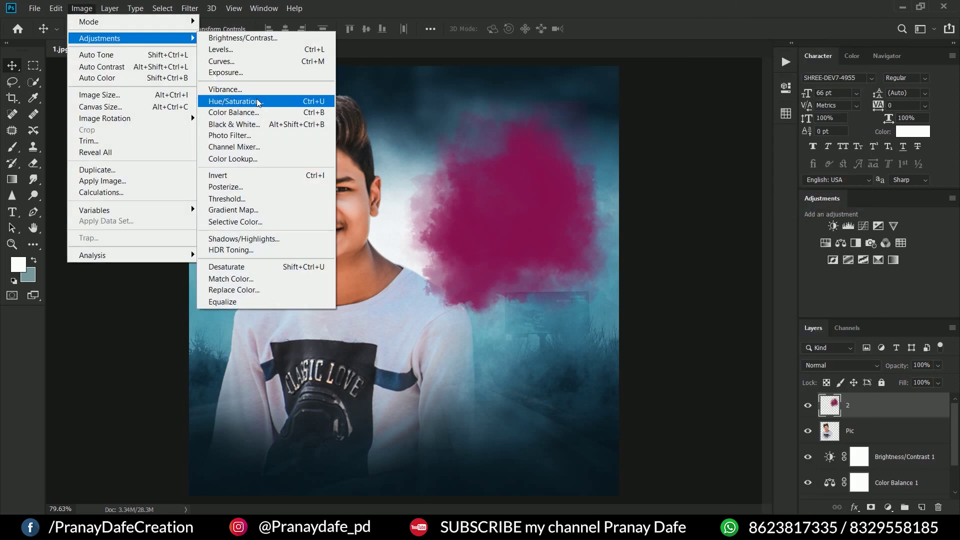
click(256, 98)
drag(736, 311, 828, 318)
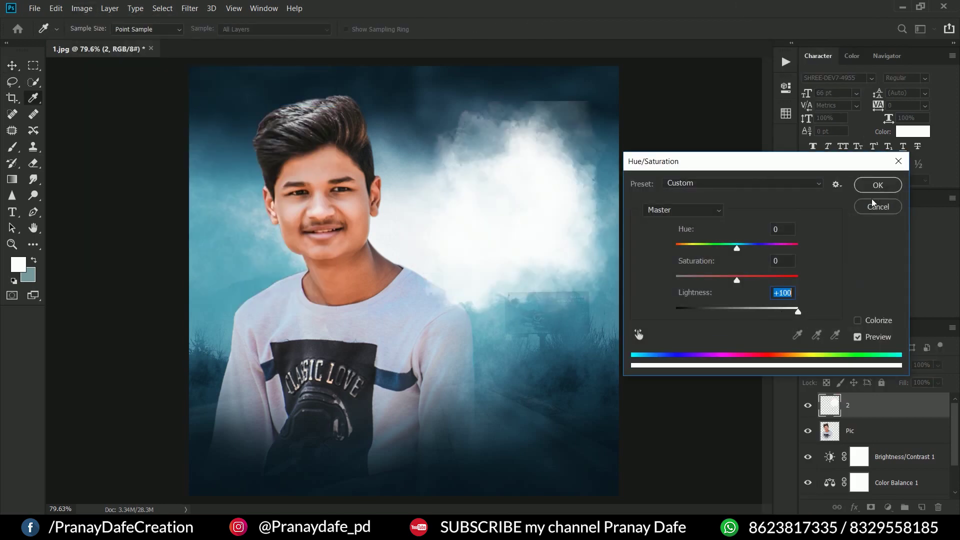
click(877, 185)
Step: Erase the cloud's hard straight top edge and move the cloud upward
scroll(518, 238, up, 5)
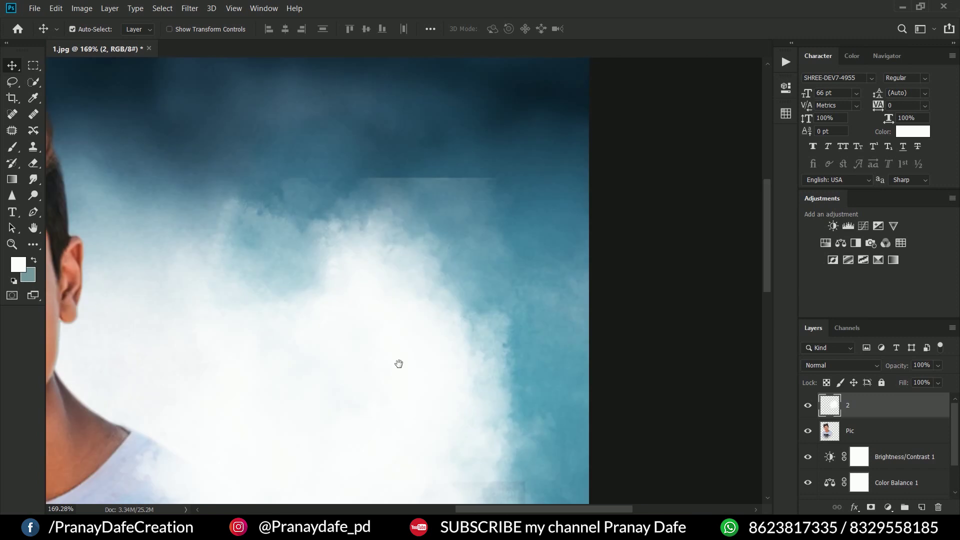
scroll(398, 363, up, 2)
click(33, 163)
scroll(329, 286, down, 2)
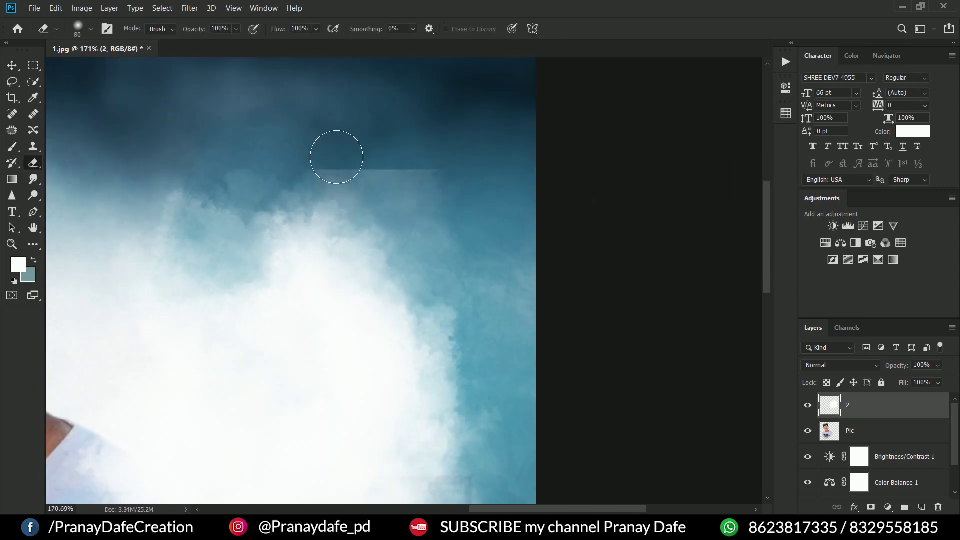
drag(460, 199, 379, 188)
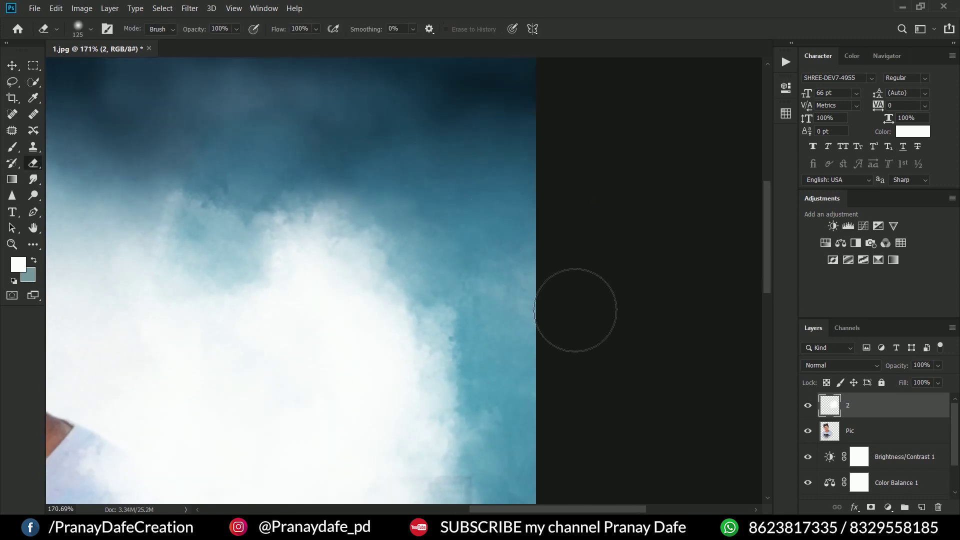
key(ctrl+0)
key(v)
drag(489, 242, 532, 205)
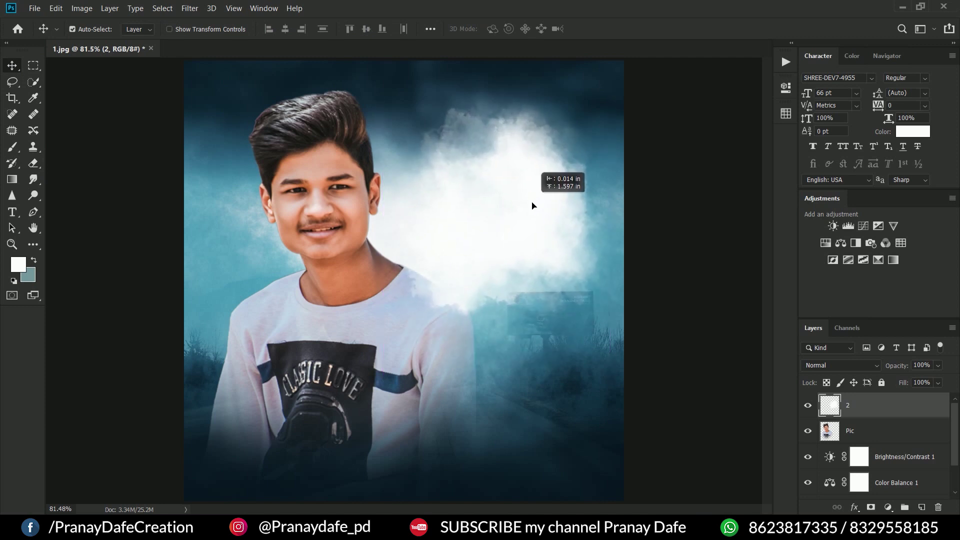
Step: Enlarge the cloud slightly and move its layer below the colour adjustments
key(ctrl+t)
drag(383, 356, 369, 367)
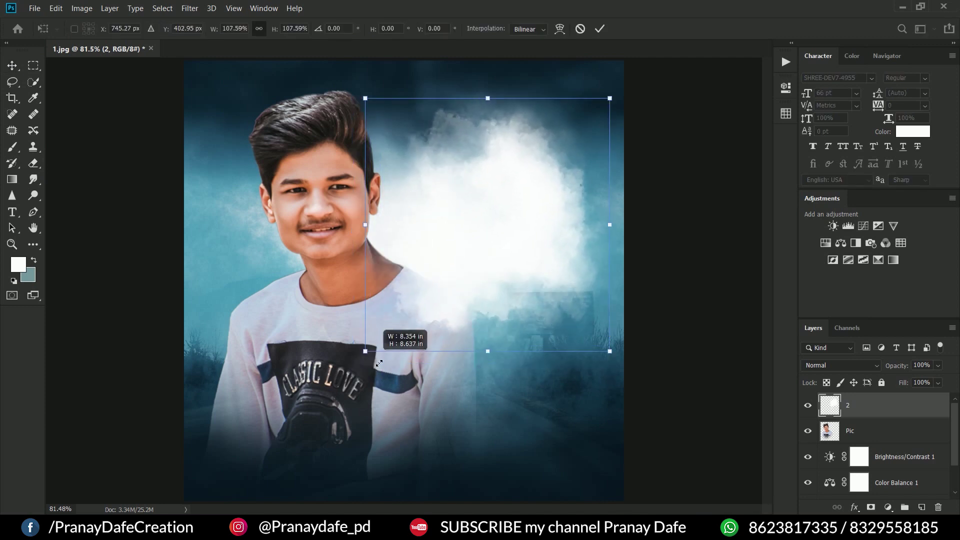
drag(509, 259, 522, 266)
key(Return)
mouse_move(907, 402)
mouse_down()
mouse_move(899, 481)
mouse_move(892, 461)
mouse_up()
drag(536, 242, 540, 240)
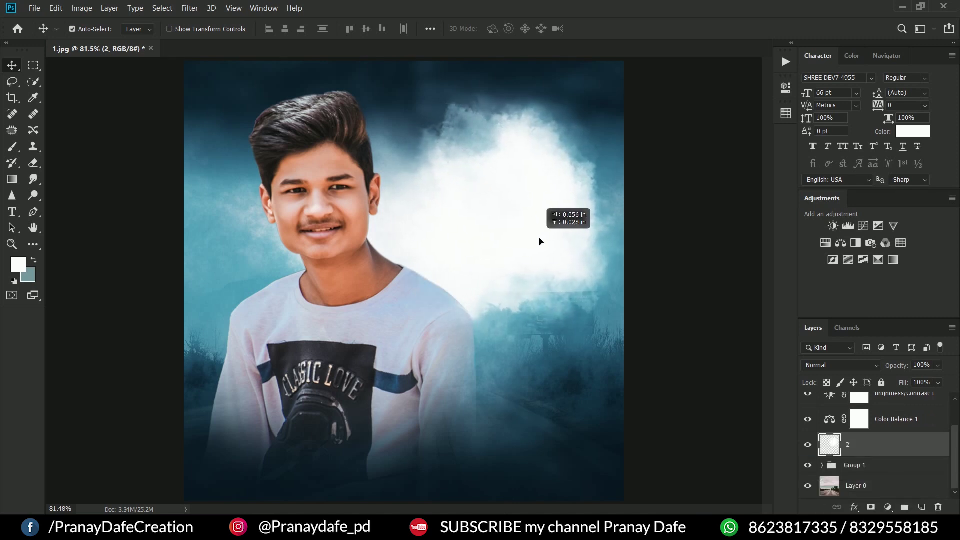
Step: Warp the cloud's shape and nudge it into place behind the boy's head
key(ctrl+t)
right_click(551, 213)
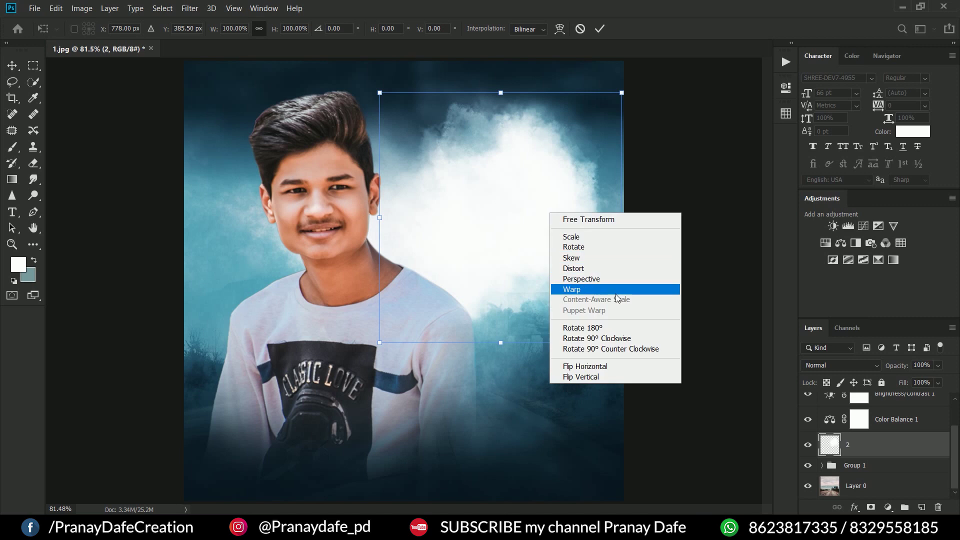
click(611, 290)
key(Return)
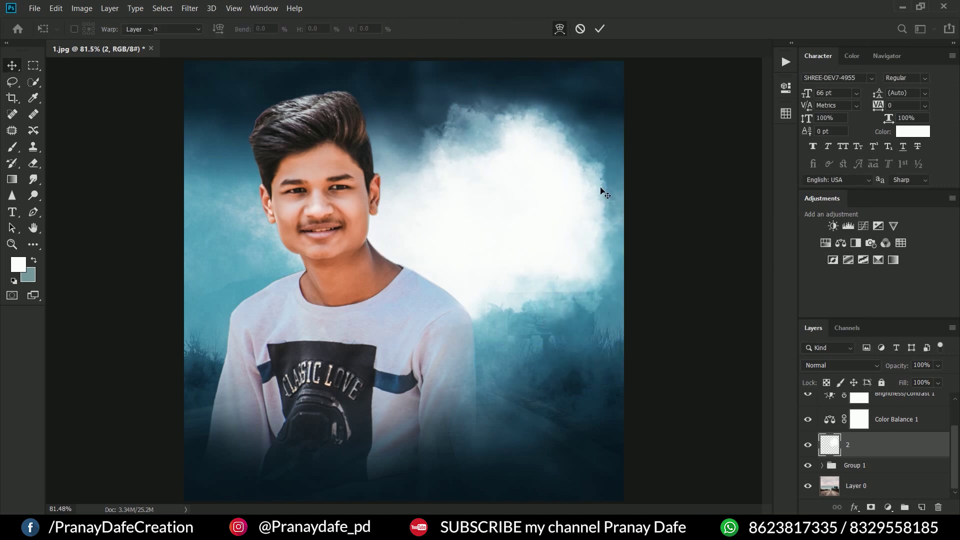
drag(541, 202, 527, 228)
scroll(534, 240, down, 3)
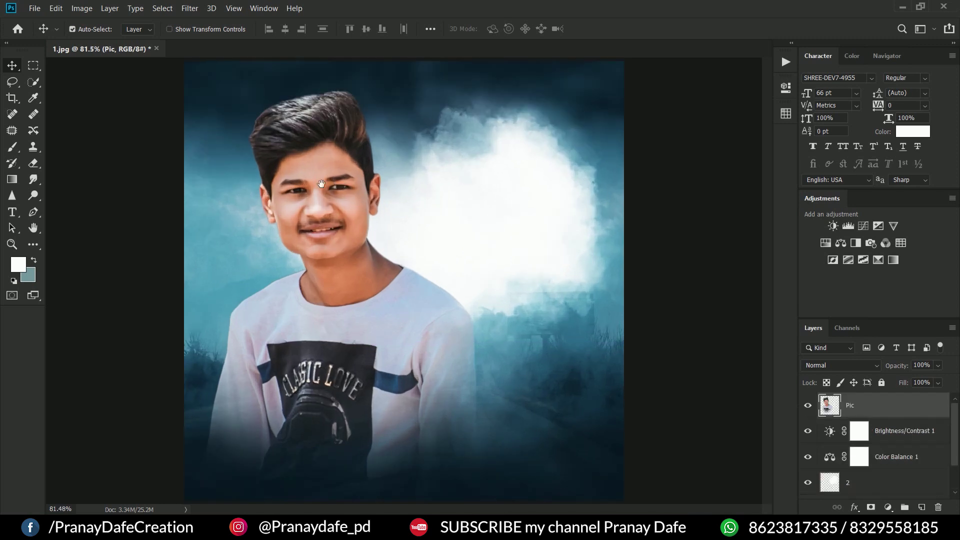
Step: Load the Hair brush from the H brush folder for smudging
scroll(348, 251, up, 2)
scroll(344, 247, up, 2)
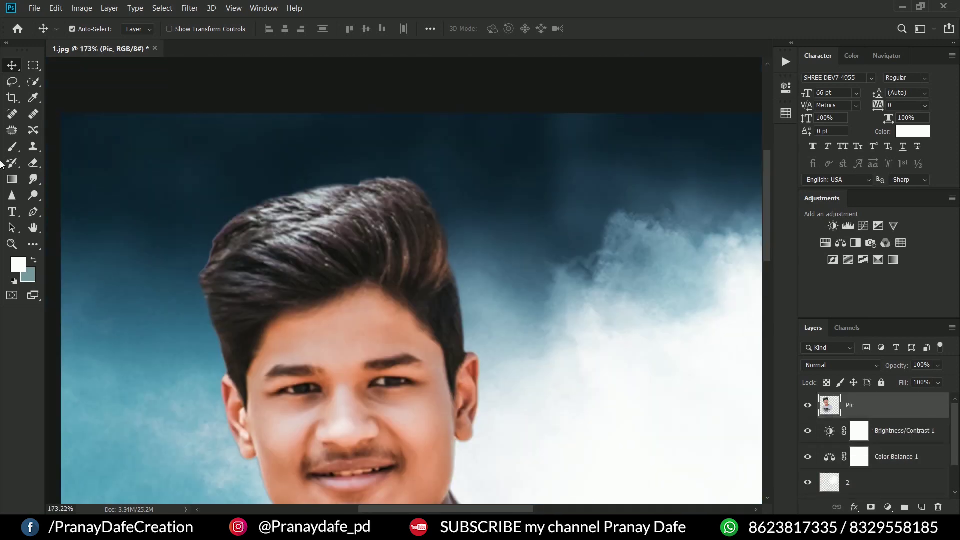
right_click(324, 262)
scroll(379, 420, down, 2)
scroll(380, 420, up, 2)
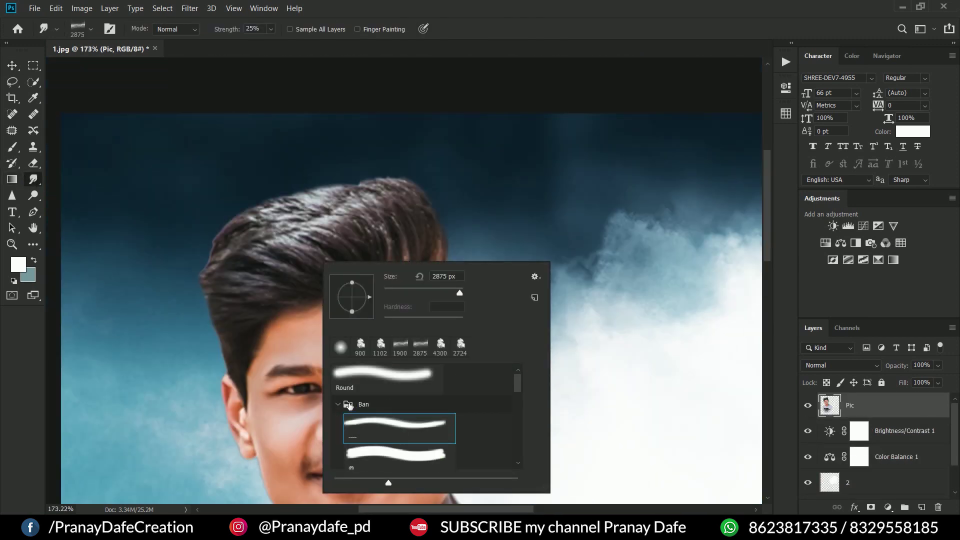
scroll(352, 423, down, 1)
click(338, 428)
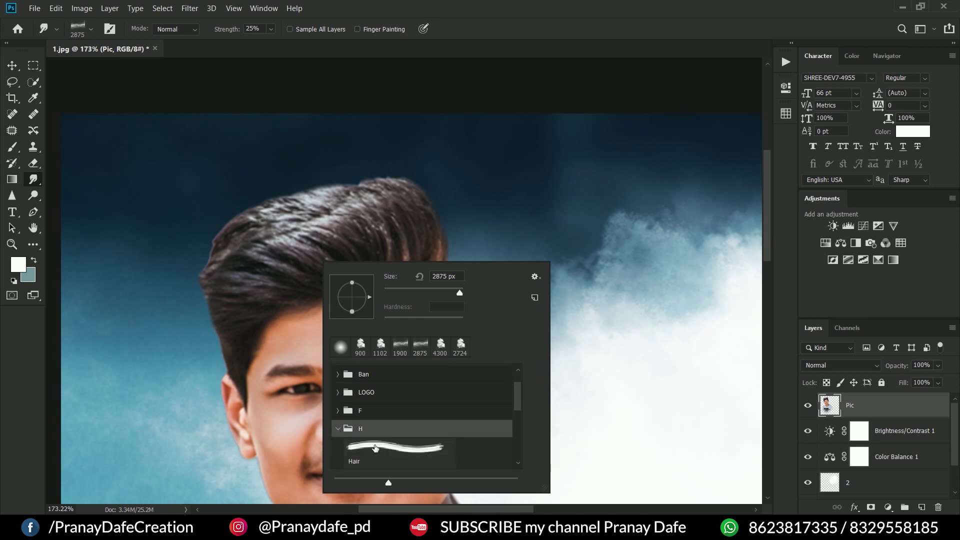
click(399, 450)
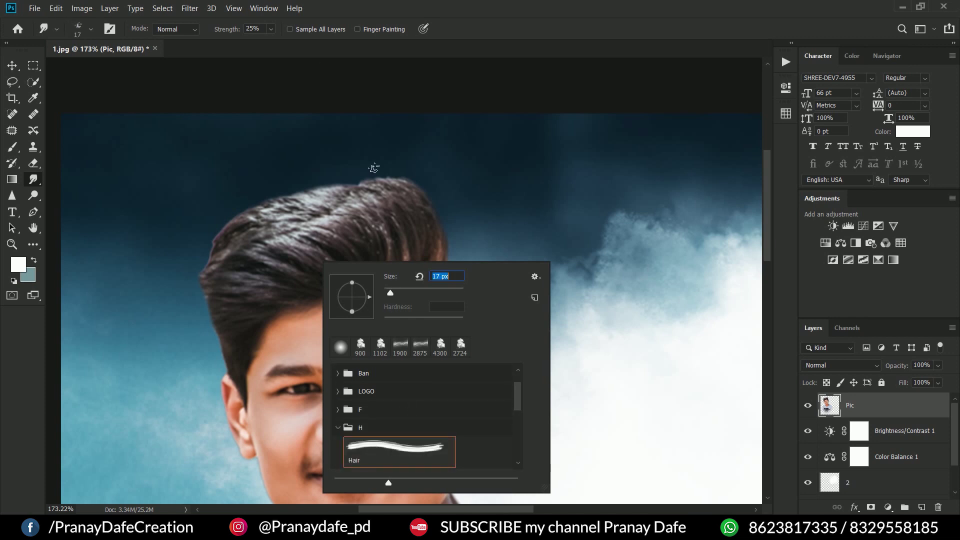
key(Return)
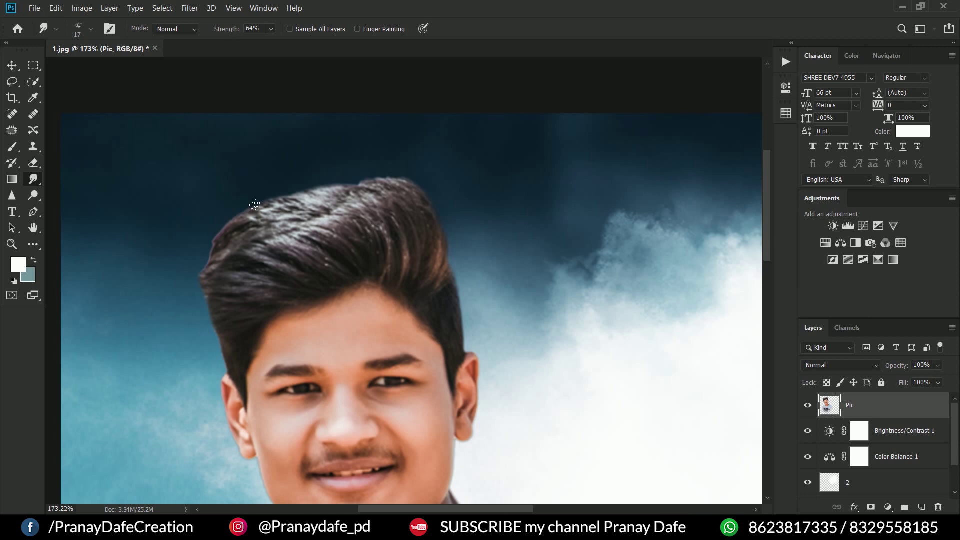
Step: Smudge the top edge of the hair into wispy strands
scroll(347, 250, up, 2)
scroll(480, 278, up, 1)
drag(481, 278, 414, 381)
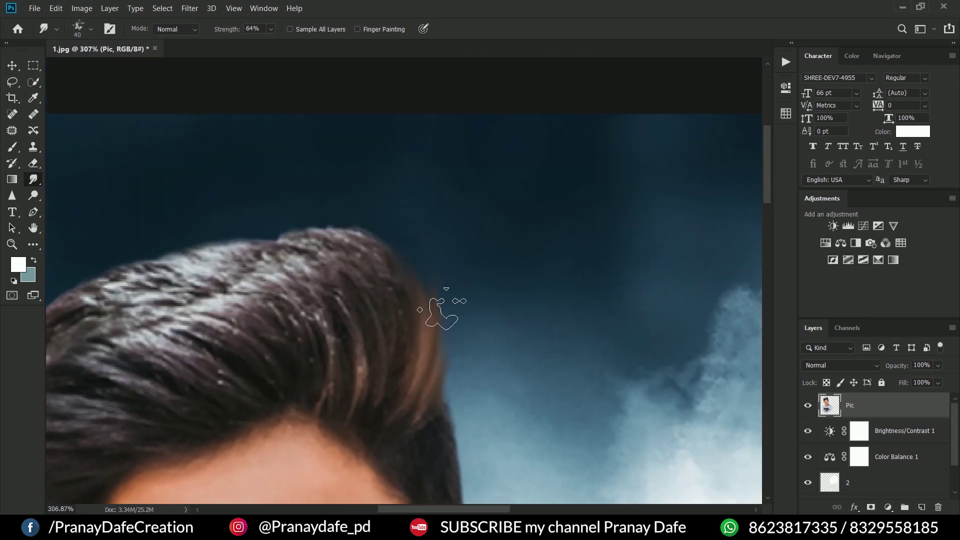
drag(257, 257, 454, 212)
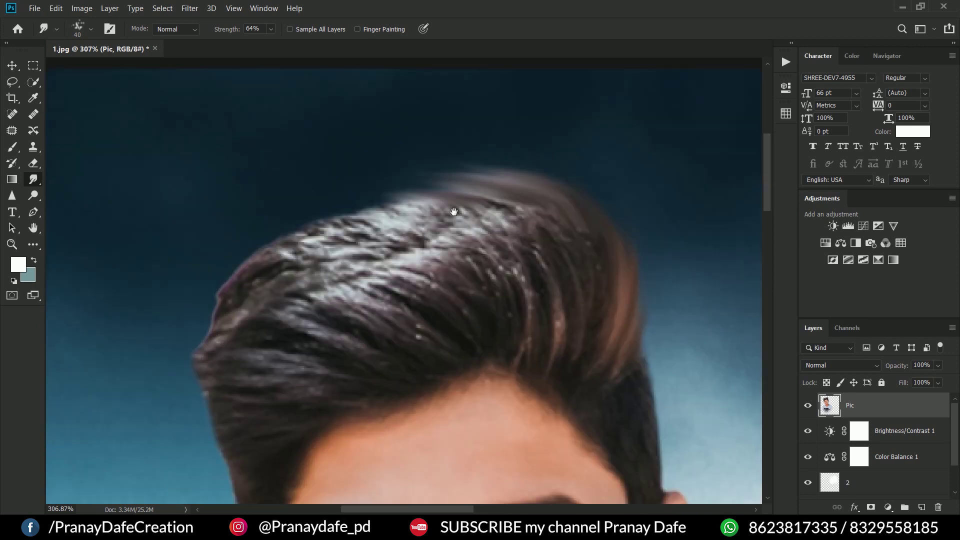
scroll(466, 265, down, 3)
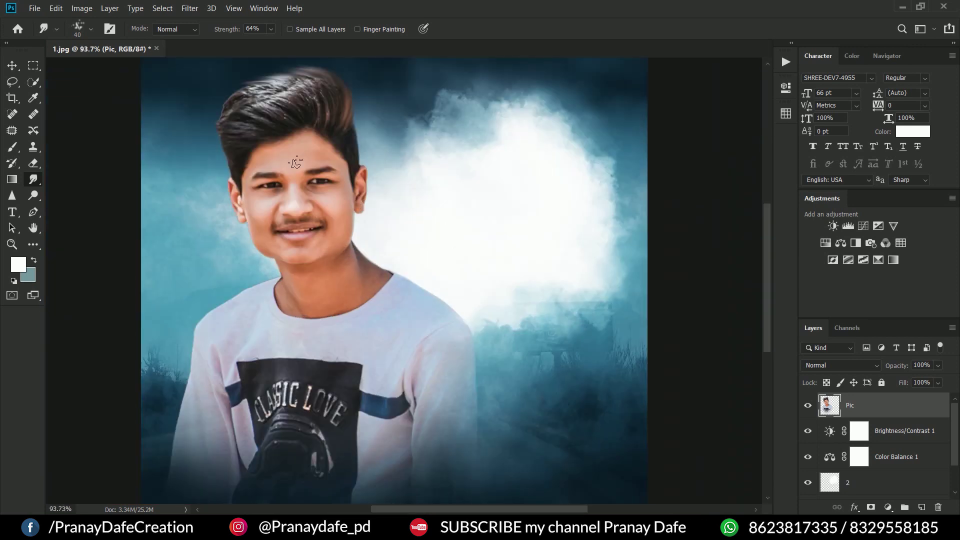
scroll(399, 275, up, 5)
scroll(360, 280, up, 5)
scroll(349, 283, up, 3)
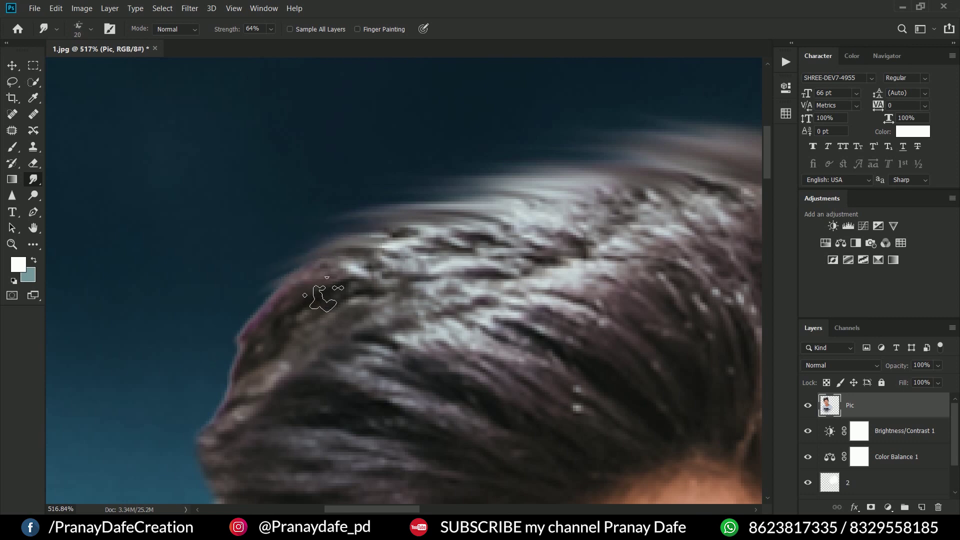
scroll(240, 380, down, 3)
scroll(240, 380, down, 3)
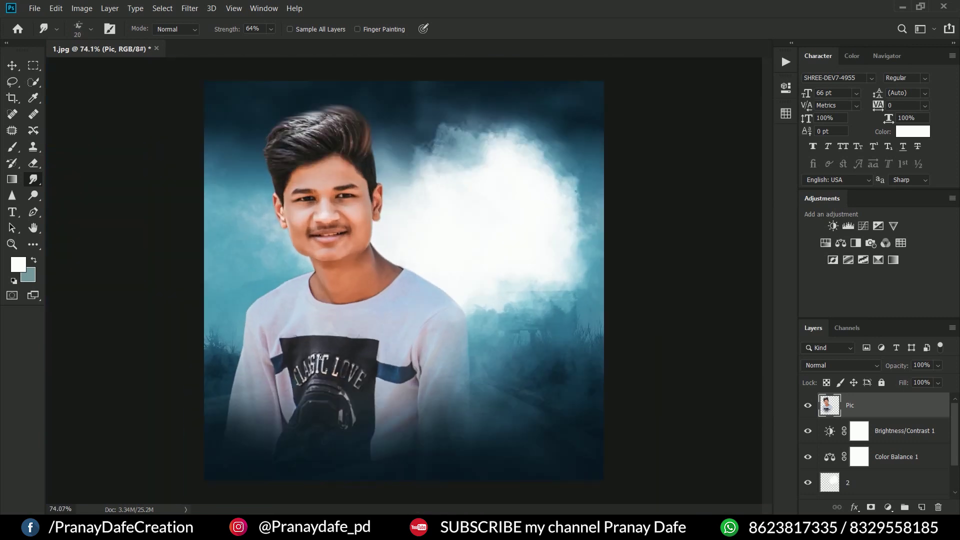
Step: Nudge the portrait slightly into place
key(v)
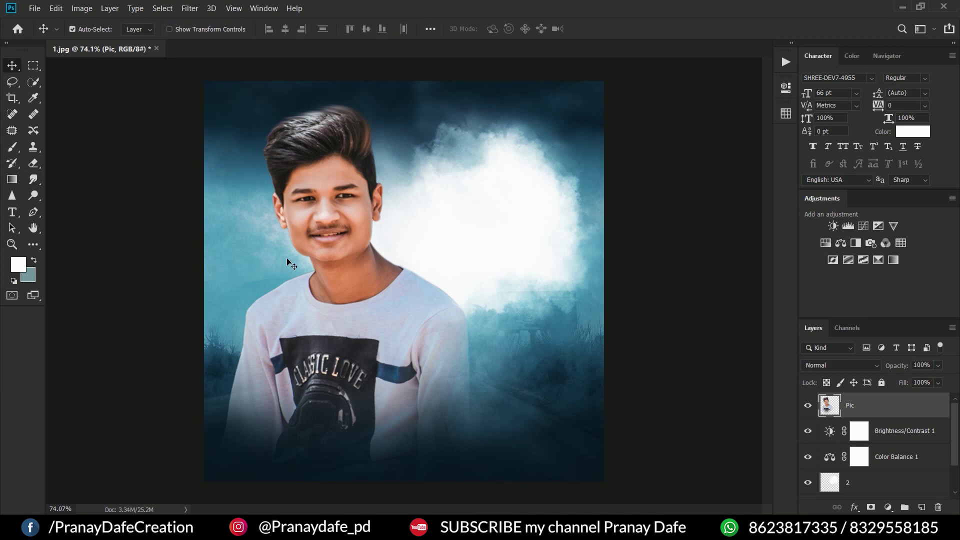
scroll(287, 261, up, 1)
drag(342, 271, 372, 302)
scroll(371, 302, down, 3)
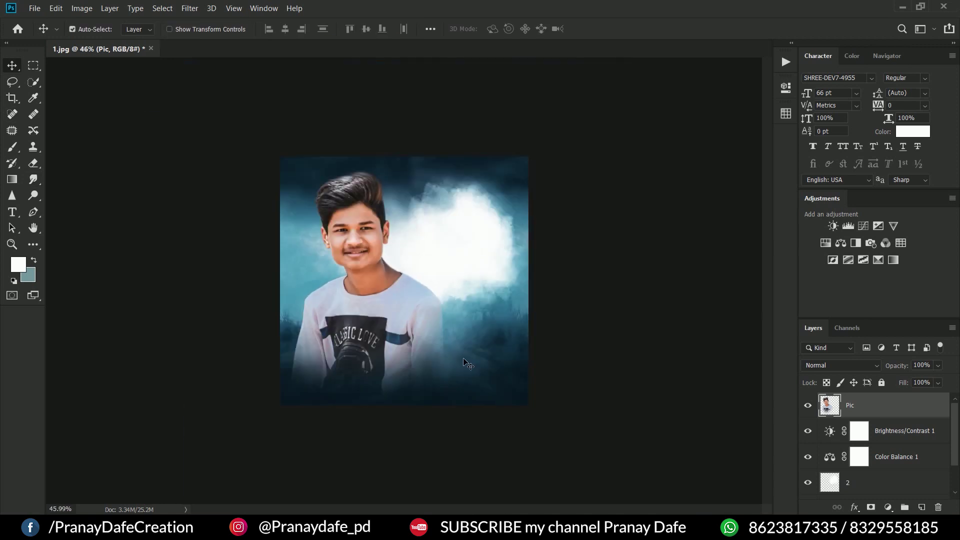
scroll(464, 367, up, 2)
scroll(464, 367, up, 1)
click(482, 256)
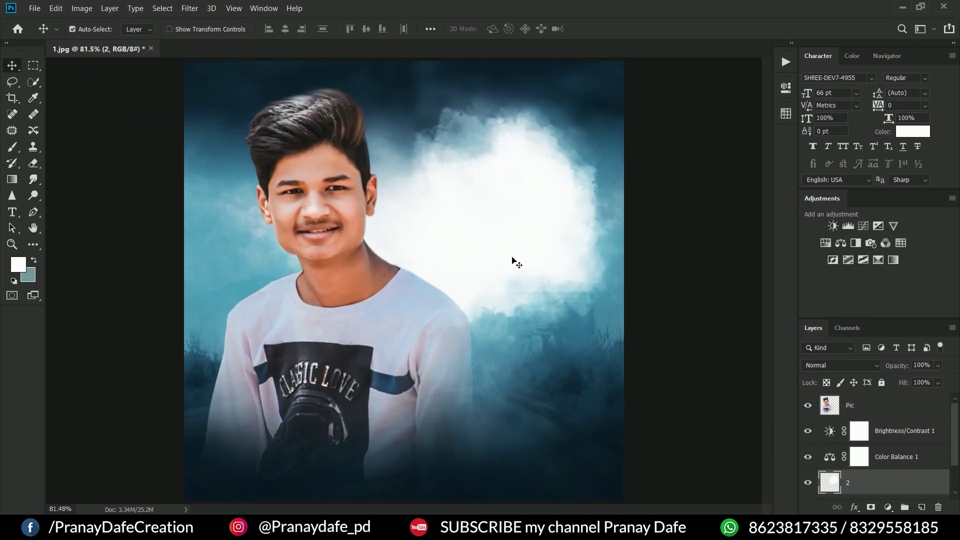
Step: Add a placeholder text layer on the white cloud beside the boy's face
click(12, 212)
scroll(349, 245, up, 2)
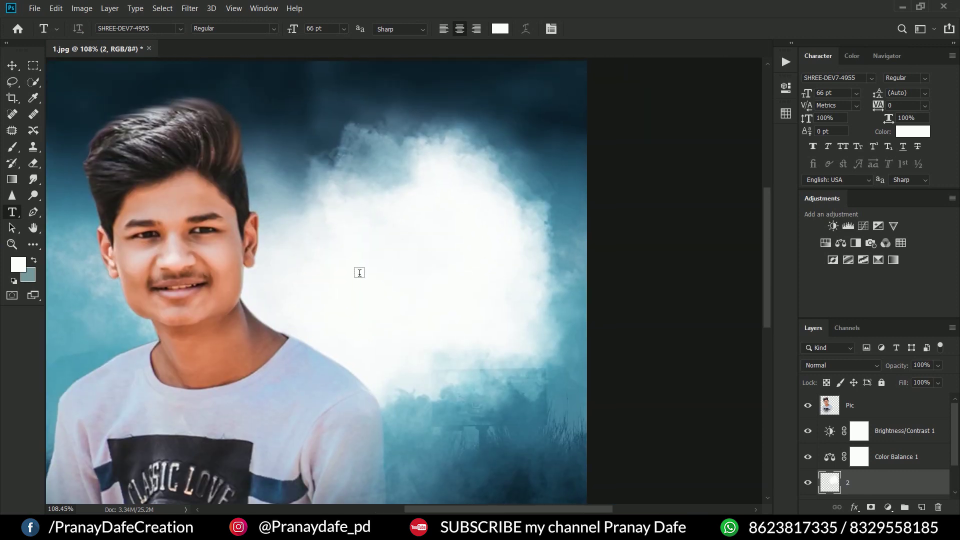
click(258, 270)
click(12, 65)
mouse_move(864, 482)
mouse_down()
mouse_move(865, 385)
mouse_move(866, 398)
mouse_up()
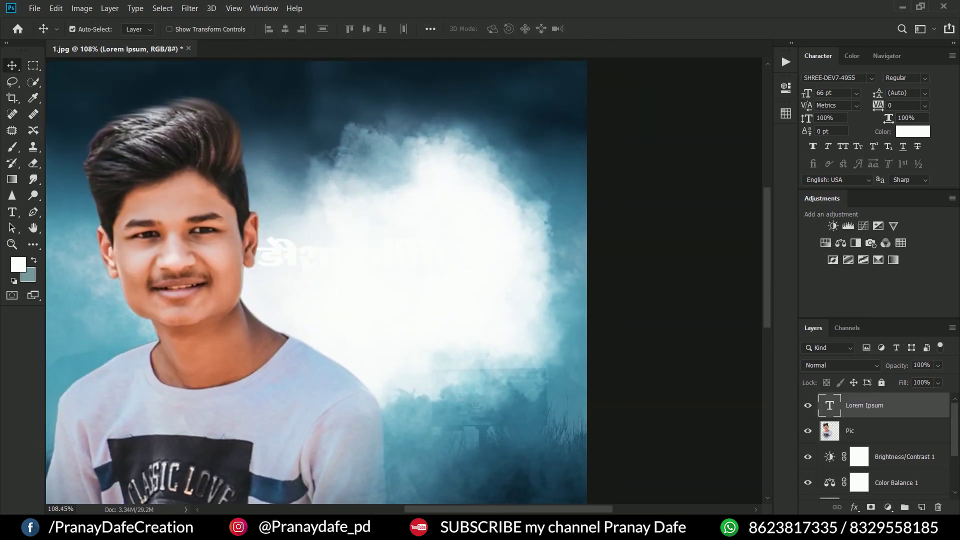
double_click(832, 406)
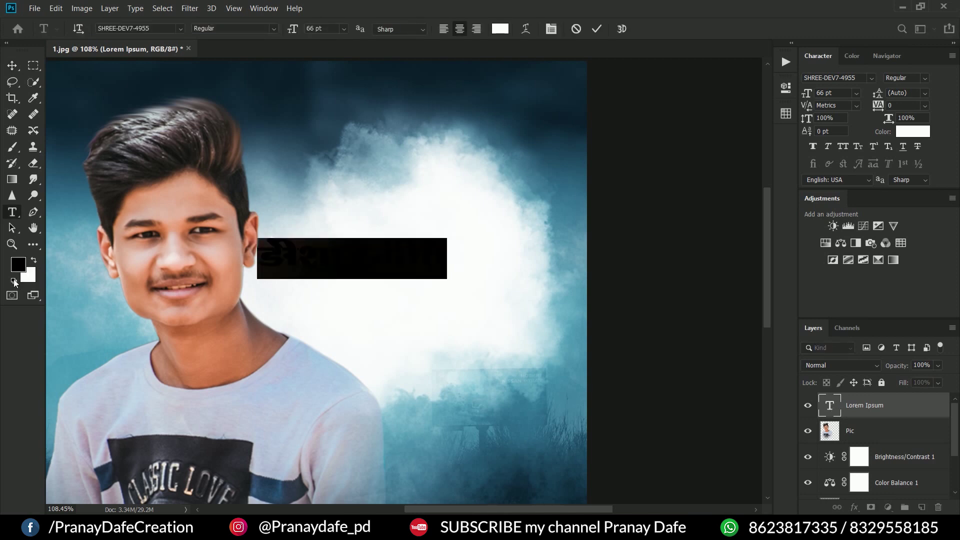
click(12, 65)
drag(331, 257, 364, 257)
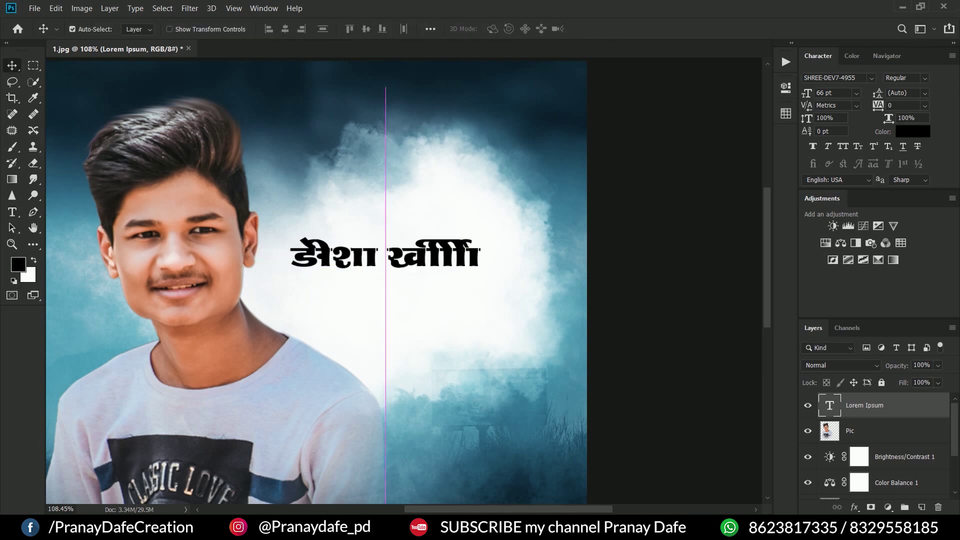
Step: Set the text layer's font to Khand Bold
double_click(829, 405)
click(871, 78)
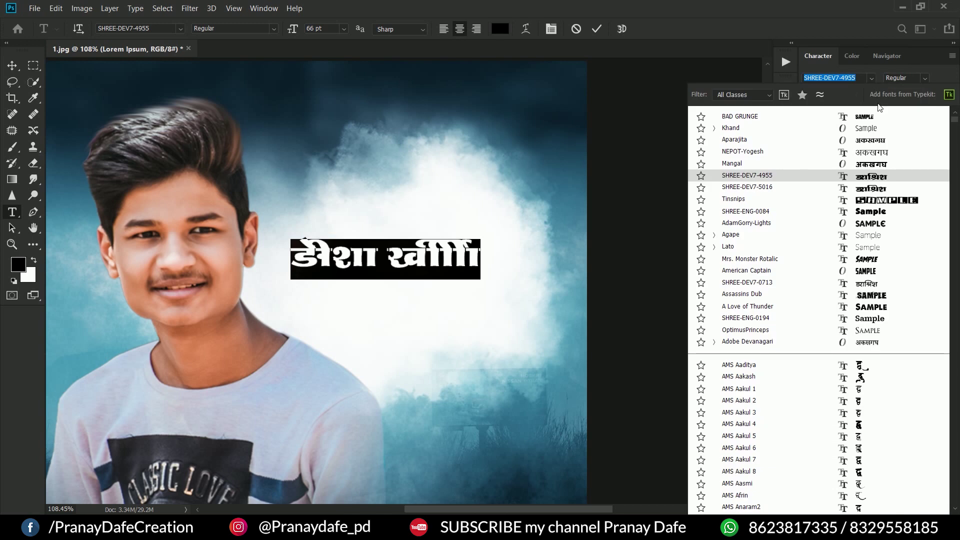
click(872, 129)
click(904, 78)
click(920, 128)
Step: Type the boy's name in Marathi script using Marathi input, then commit the layer
key(super+space)
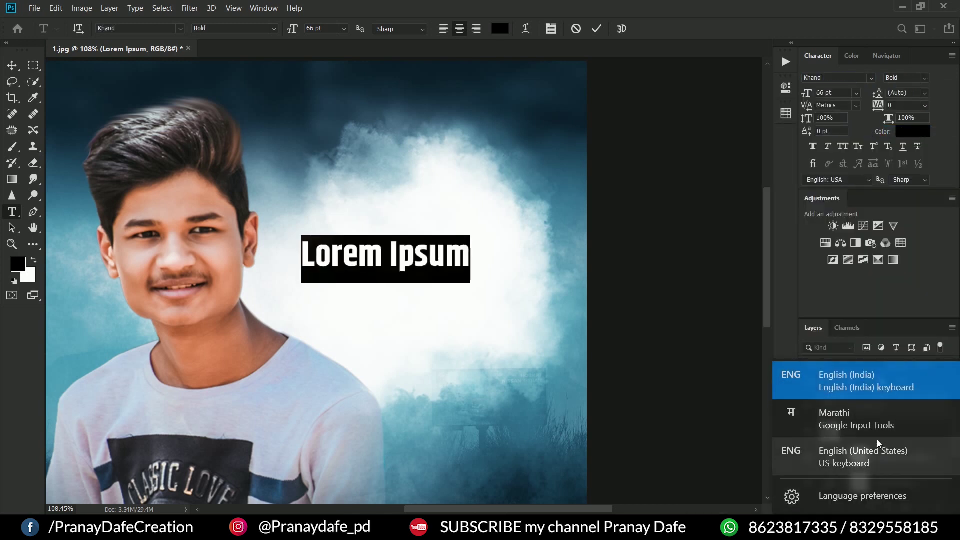
text(prana)
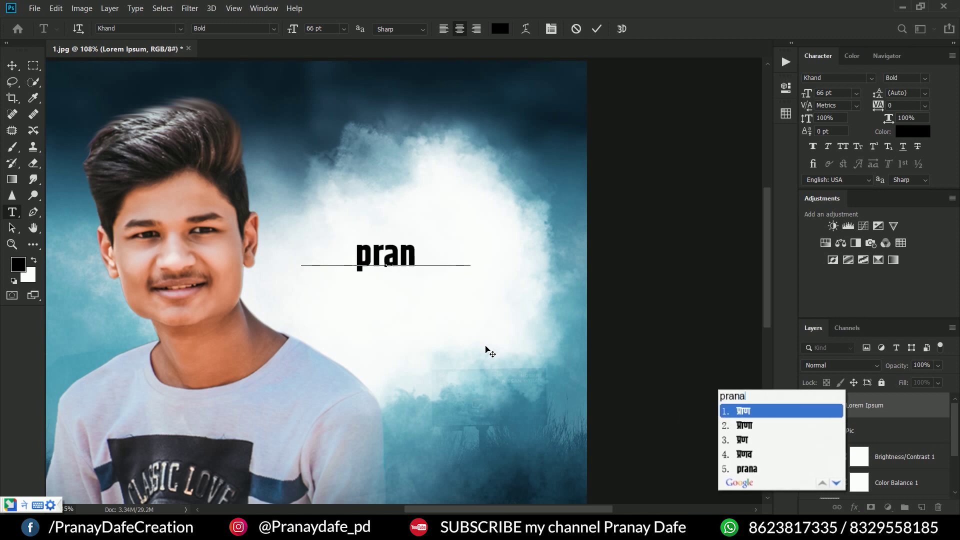
text(v)
text( t)
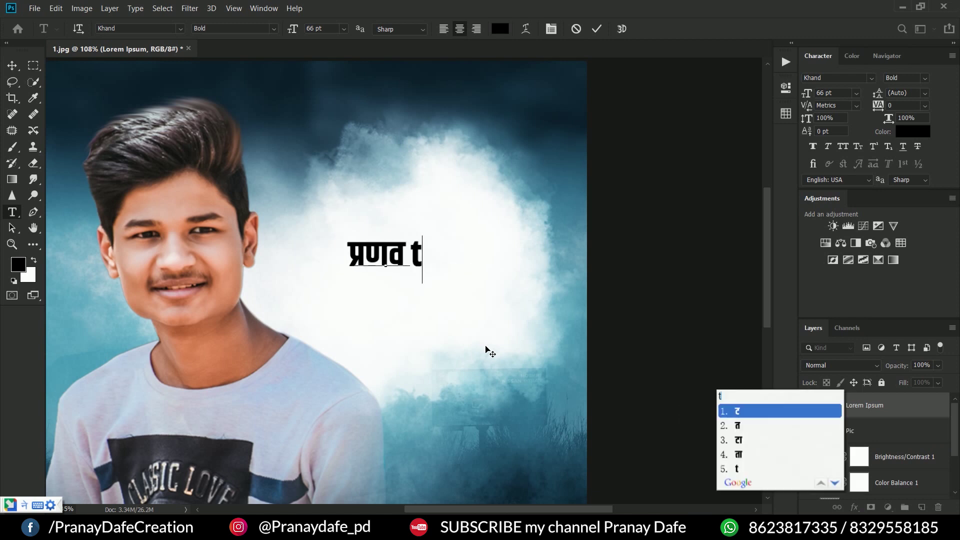
text(aakarkhede)
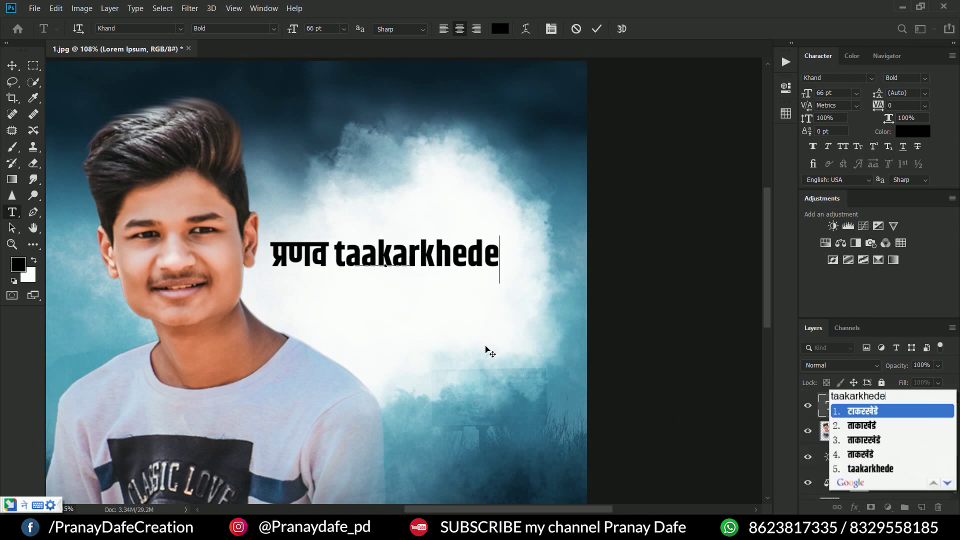
key(space)
key(ctrl+a)
key(super+space)
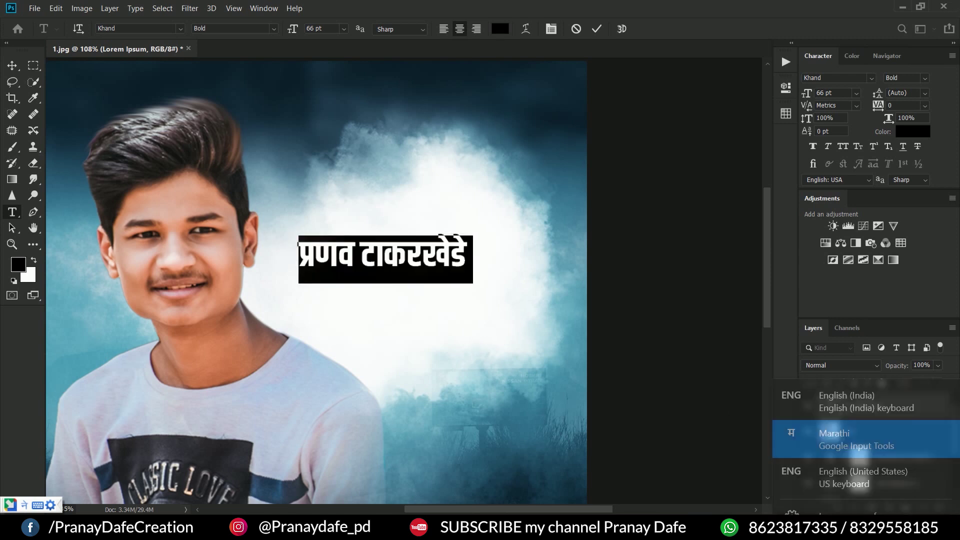
click(12, 69)
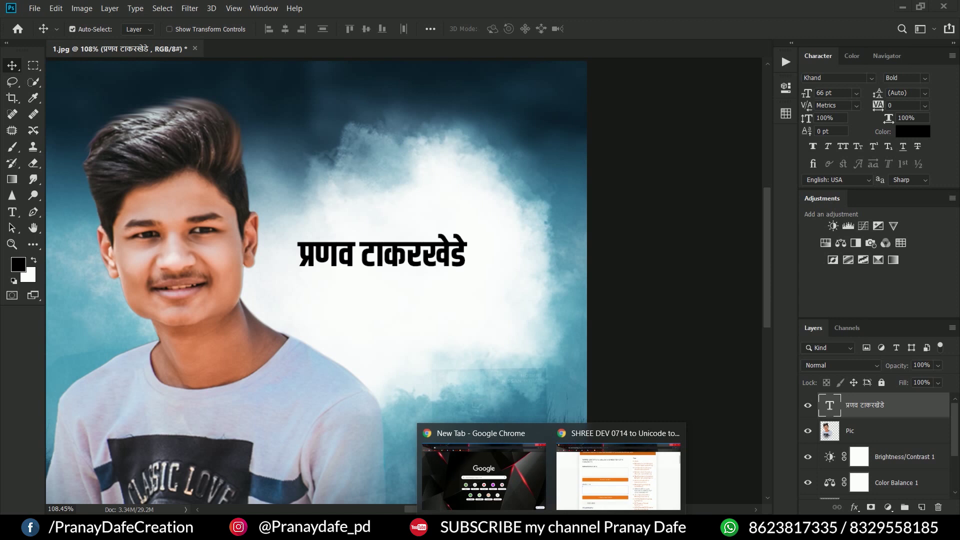
Step: Convert the Marathi name to SHREE-DEV encoding in the browser, then reselect the Photoshop name text
click(605, 465)
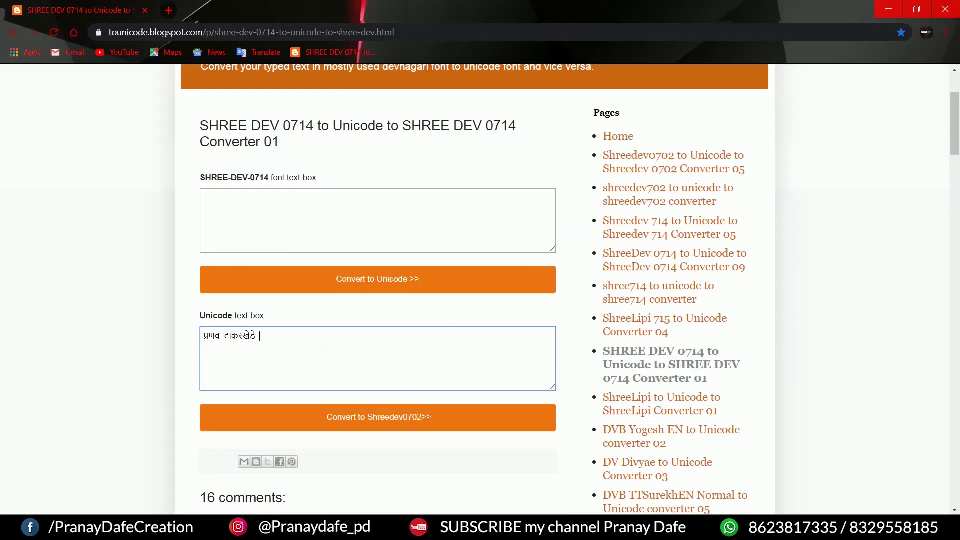
click(335, 417)
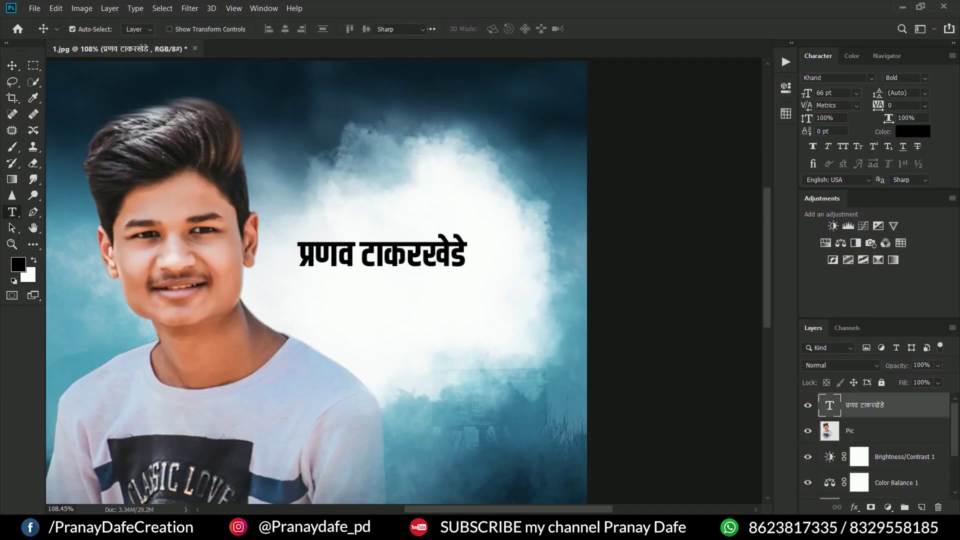
click(404, 252)
key(ctrl+a)
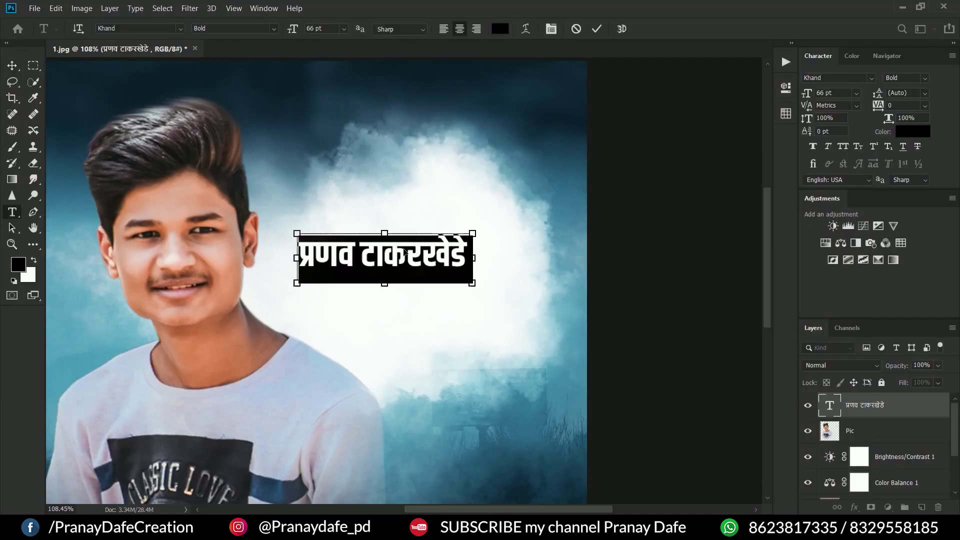
Step: Paste the converted name and apply the SHREE-DEV7-4955 font
text(àUd Q>mH$aIoSo>)
key(ctrl+a)
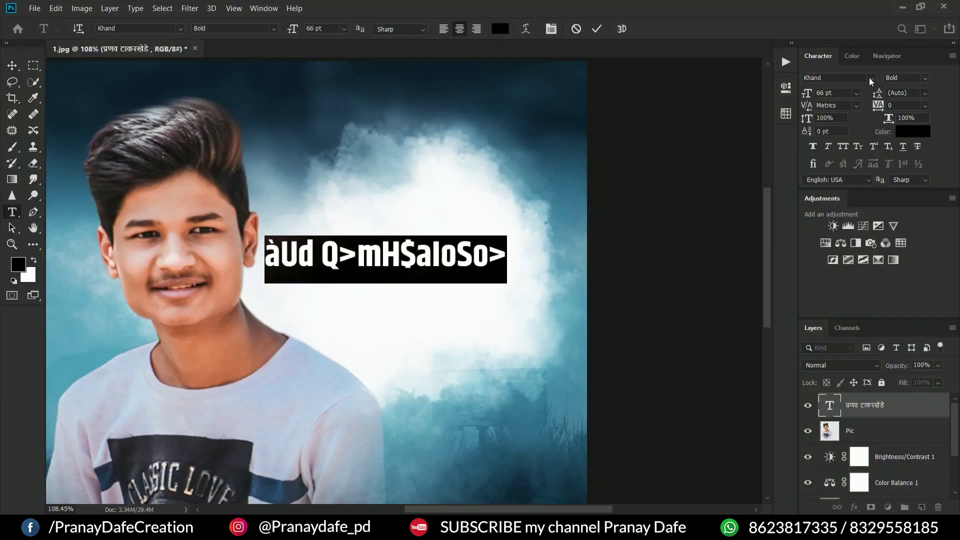
click(871, 79)
click(732, 122)
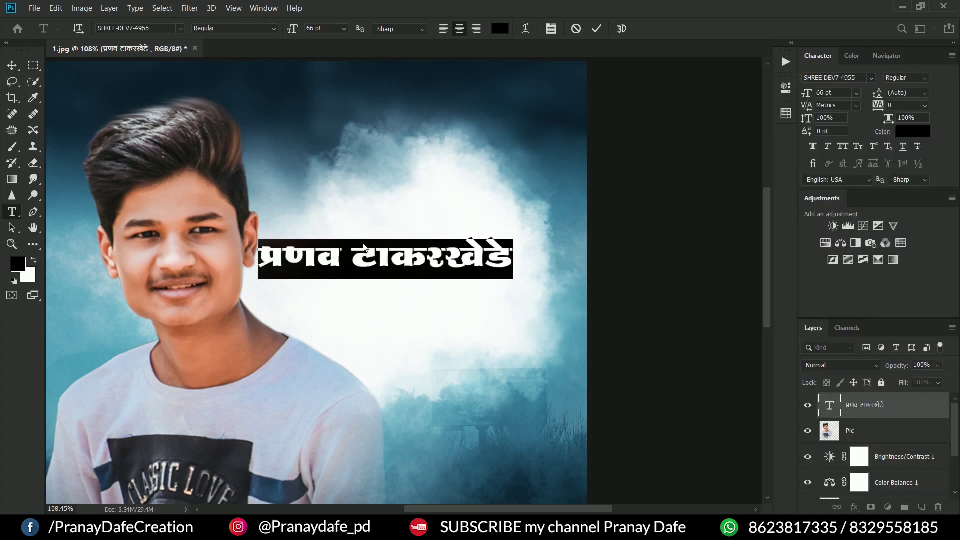
click(353, 262)
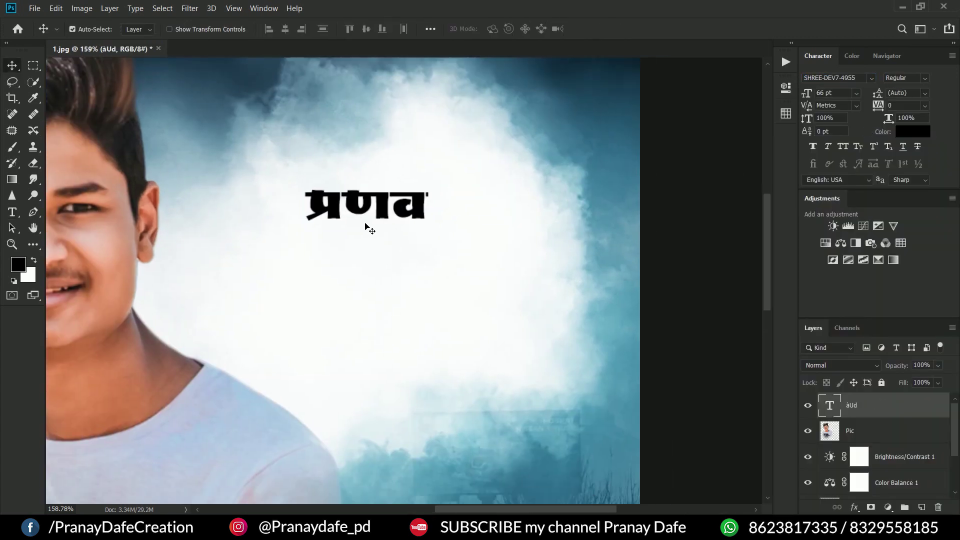
Step: Recolour the name blue using a colour sampled from the poster background
key(ctrl+0)
key(i)
double_click(830, 405)
key(alt+BackSpace)
key(ctrl+Return)
key(v)
scroll(236, 132, up, 3)
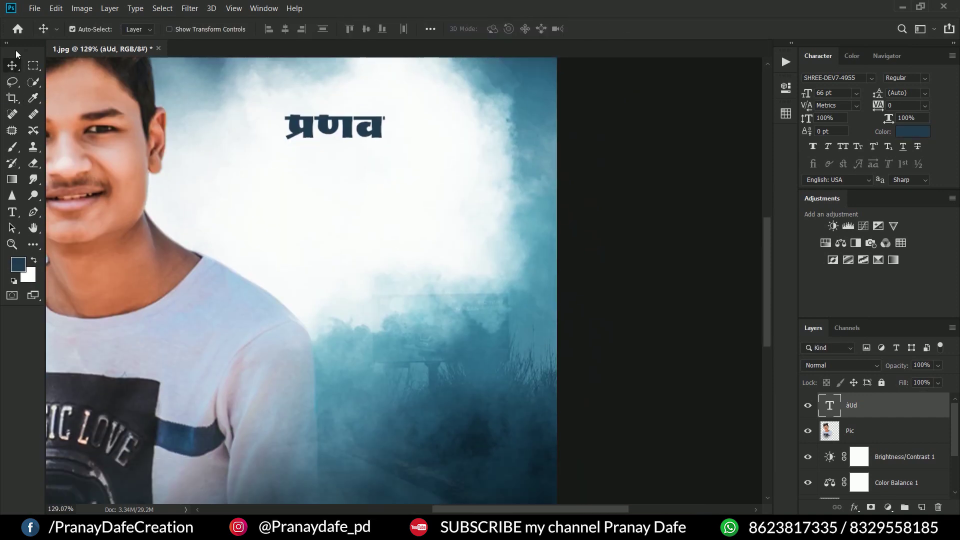
key(i)
click(460, 392)
key(t)
key(Return)
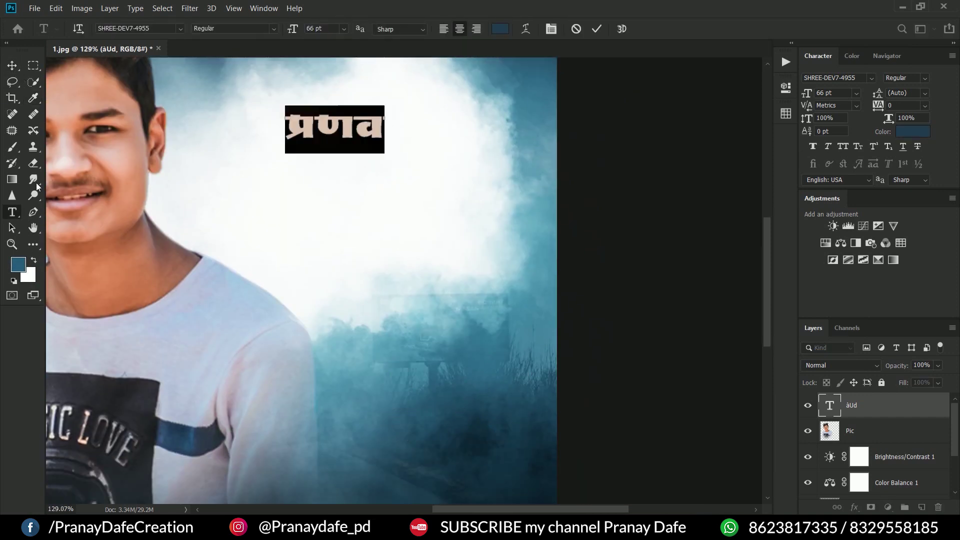
key(ctrl+Return)
Step: Duplicate the name layer and retype it as the surname on its own line
key(ctrl+j)
text(टाकरखेडे)
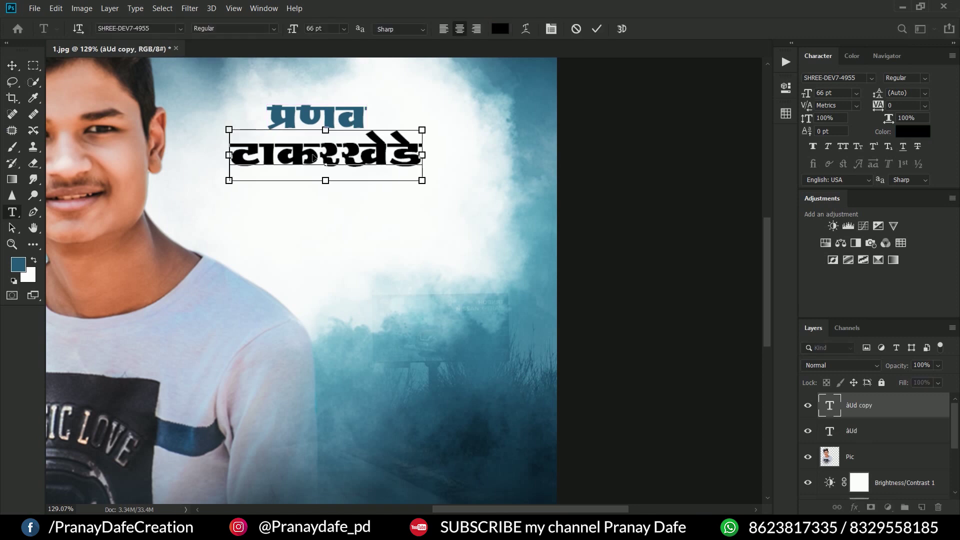
click(35, 260)
key(ctrl+Return)
Step: Enlarge the surname line with Free Transform
key(v)
scroll(320, 250, down, 3)
scroll(387, 184, up, 3)
key(ctrl+t)
scroll(421, 229, down, 2)
scroll(350, 240, up, 3)
drag(350, 266, 354, 292)
key(Return)
scroll(375, 203, down, 2)
Step: Enlarge the first name and set the surname to 100 pt
ctrl+click(377, 200)
key(ctrl+t)
drag(322, 204, 324, 227)
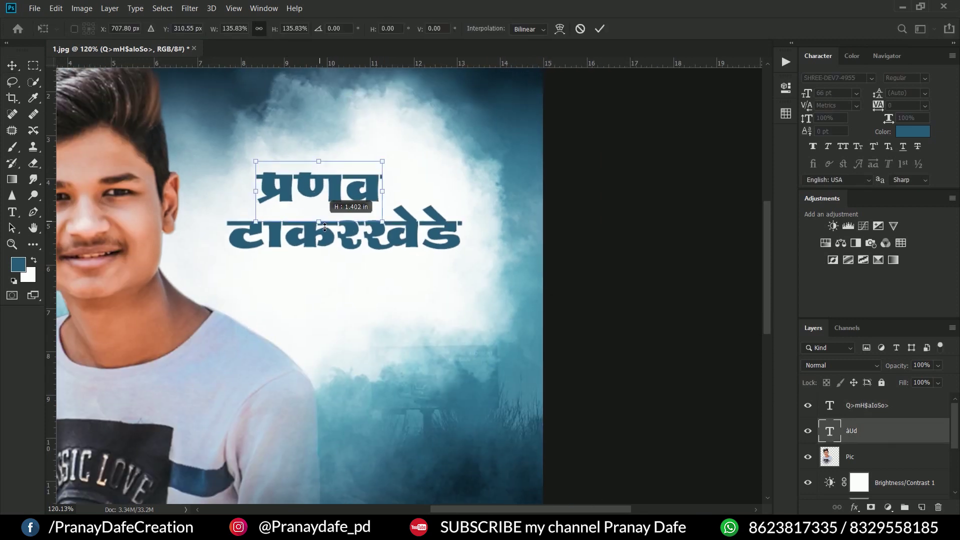
double_click(375, 194)
key(Return)
double_click(829, 405)
key(Return)
key(ctrl+Return)
key(v)
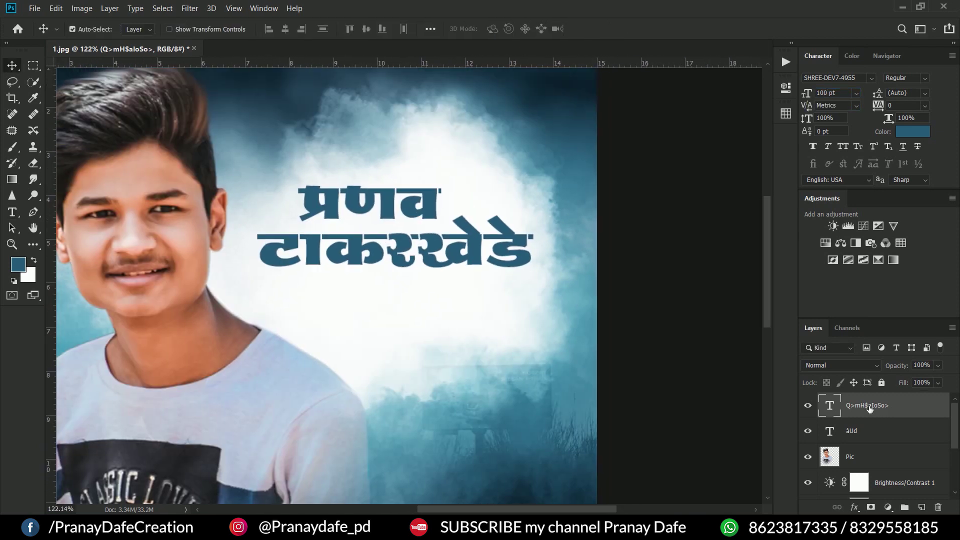
Step: Position the first name directly above the surname
shift+click(850, 430)
key(ctrl+t)
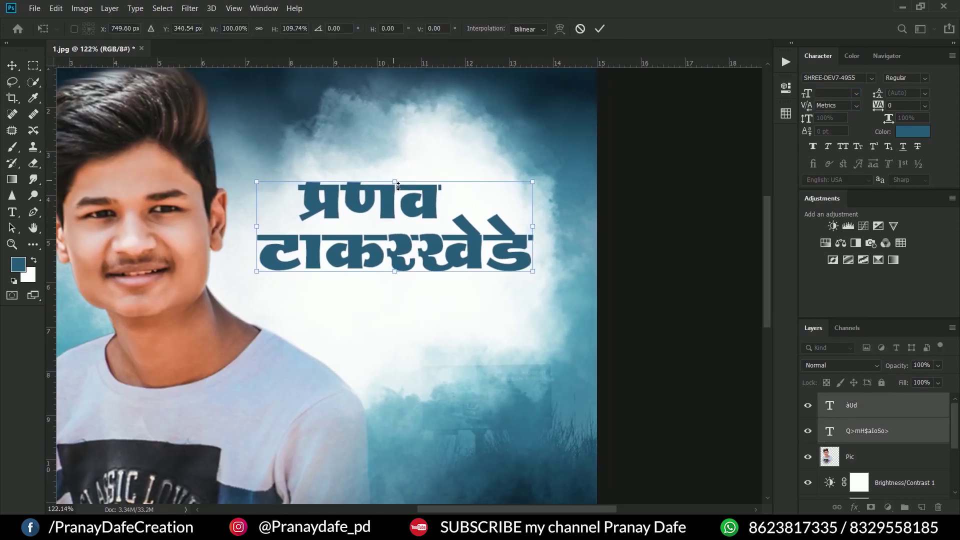
key(Return)
scroll(395, 184, up, 2)
drag(427, 201, 436, 209)
scroll(439, 243, up, 1)
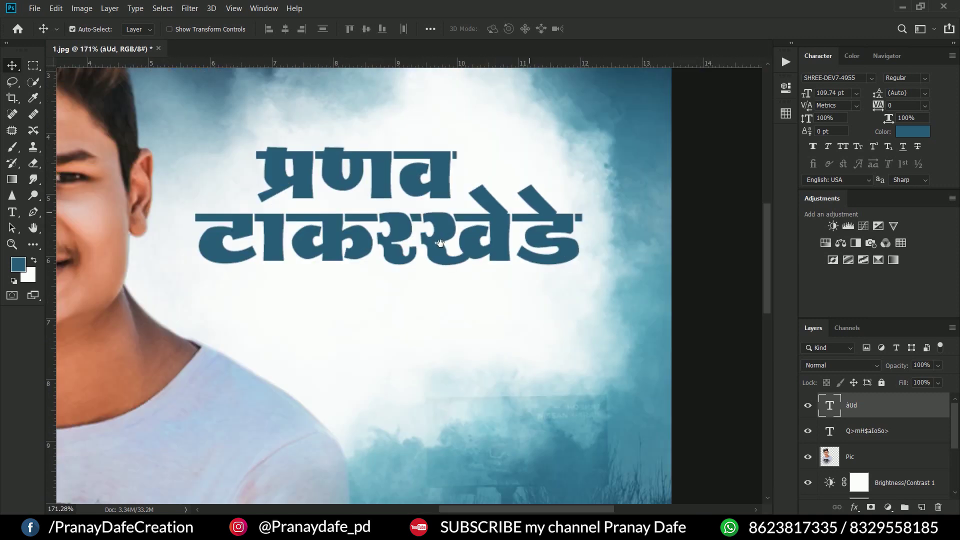
scroll(456, 280, down, 2)
Step: Shrink both name lines together to about 90%
key(ctrl+t)
drag(402, 261, 411, 256)
key(Return)
scroll(462, 284, down, 2)
scroll(503, 272, up, 2)
scroll(431, 370, down, 2)
Step: Shrink the cloud layer 2 to about 96%
key(ctrl+t)
drag(495, 343, 495, 335)
drag(492, 129, 492, 133)
key(Return)
scroll(570, 217, up, 4)
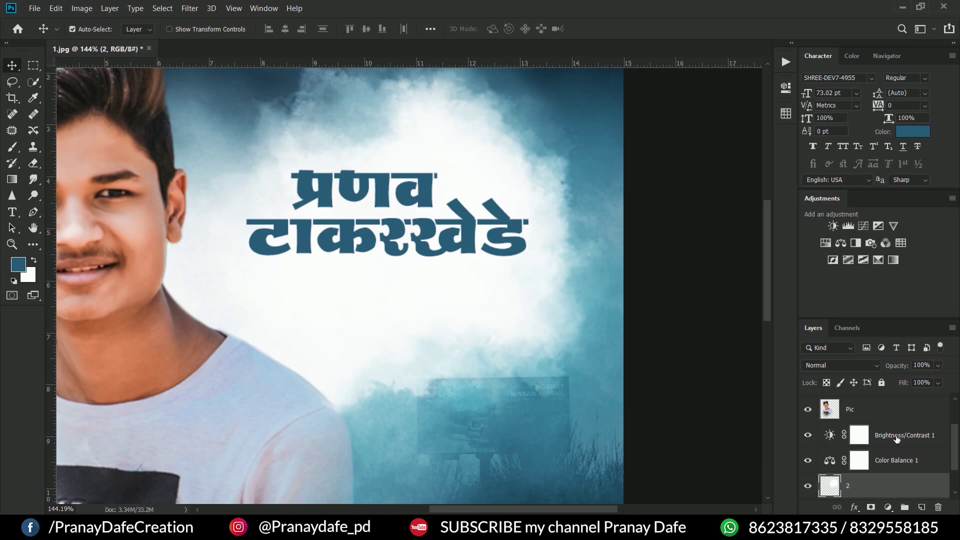
scroll(896, 439, up, 2)
Step: Stretch both name lines slightly taller and fit the poster in view
click(880, 404)
shift+click(879, 431)
key(ctrl+t)
drag(389, 171, 387, 170)
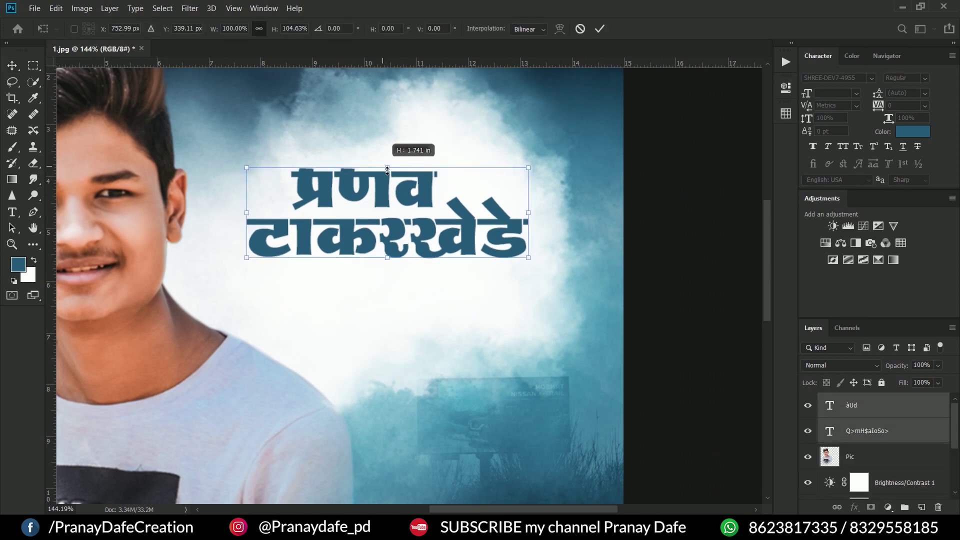
key(Return)
key(ctrl+0)
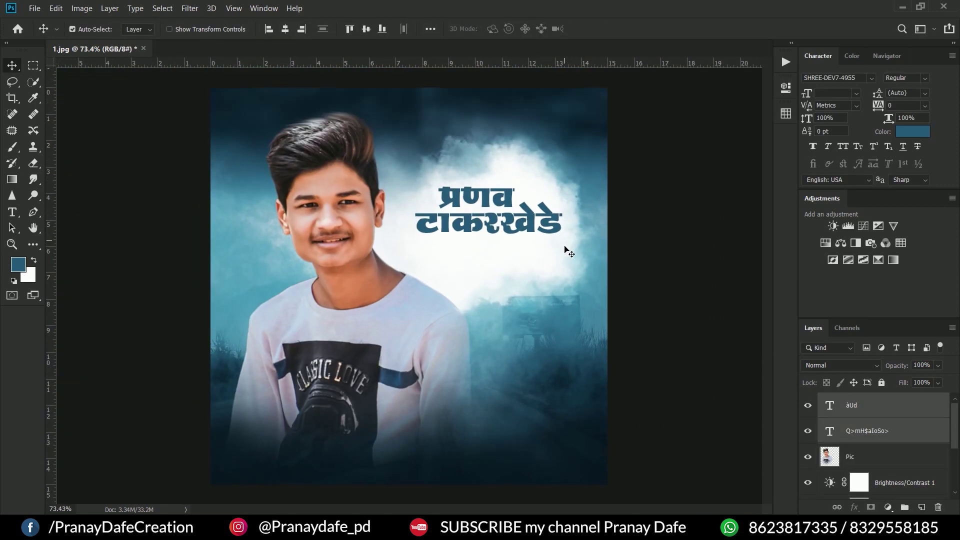
click(553, 283)
click(338, 477)
Step: Place the calligraphy greeting image below the name and move layer 3 above Pic
mouse_move(285, 90)
mouse_down()
mouse_move(521, 489)
mouse_move(409, 285)
mouse_up()
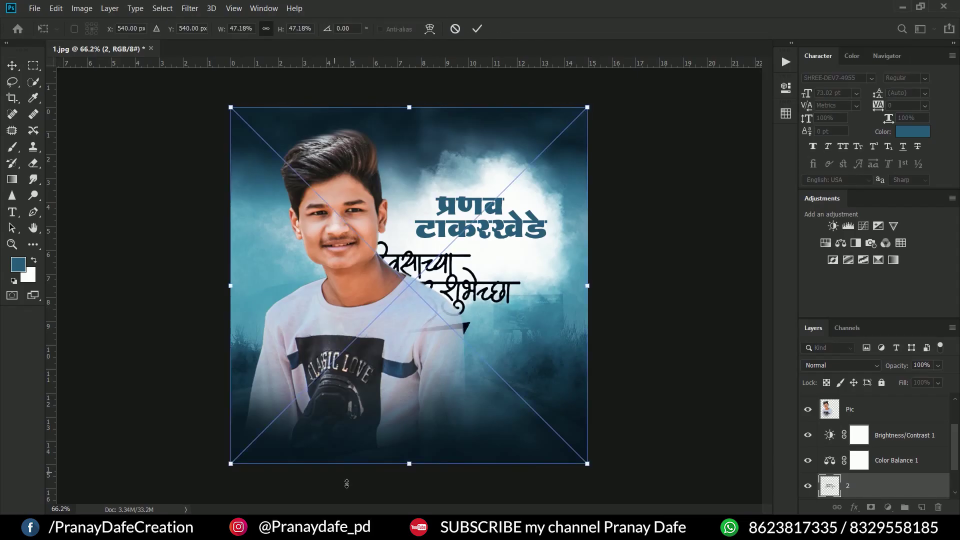
drag(409, 464, 414, 195)
drag(449, 160, 490, 263)
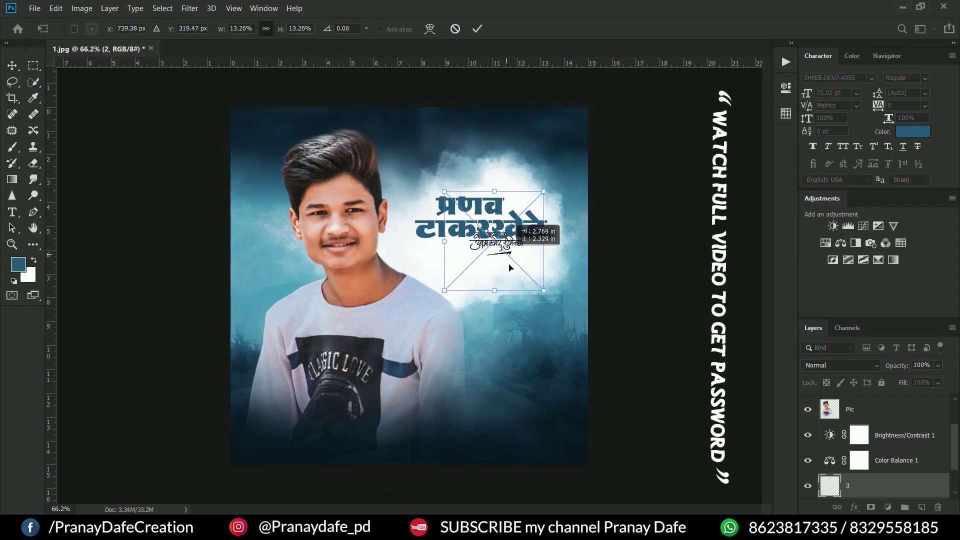
key(Return)
drag(850, 486, 849, 400)
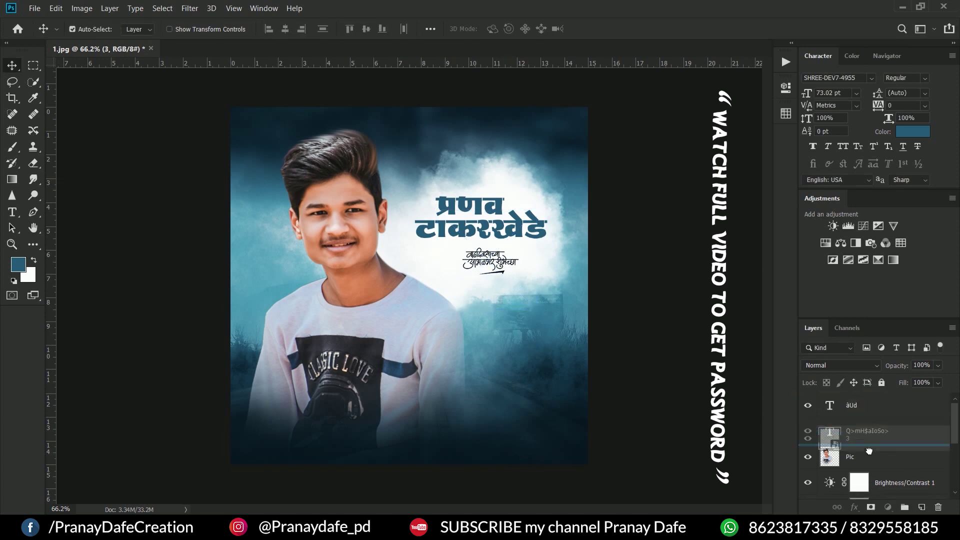
scroll(568, 327, up, 4)
scroll(568, 327, up, 2)
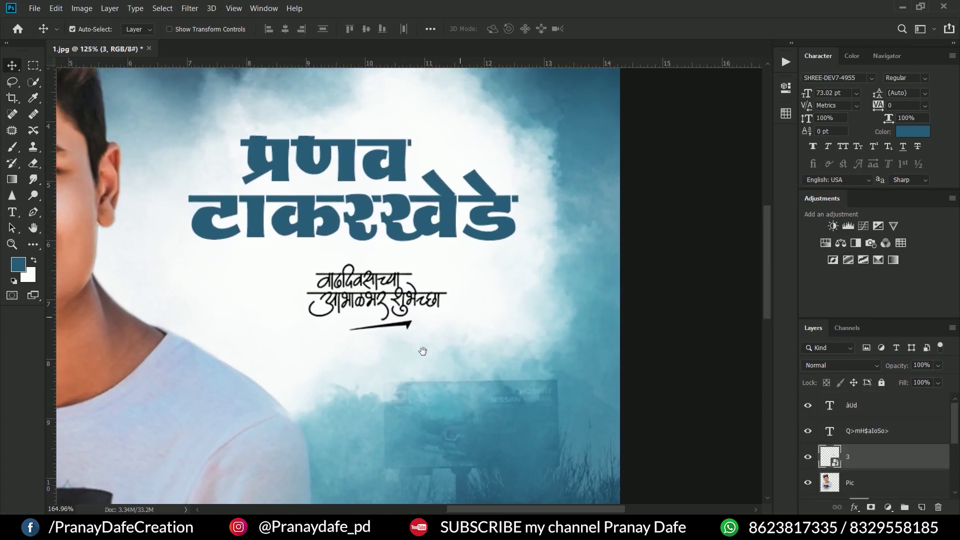
right_click(865, 463)
click(723, 209)
scroll(357, 369, down, 3)
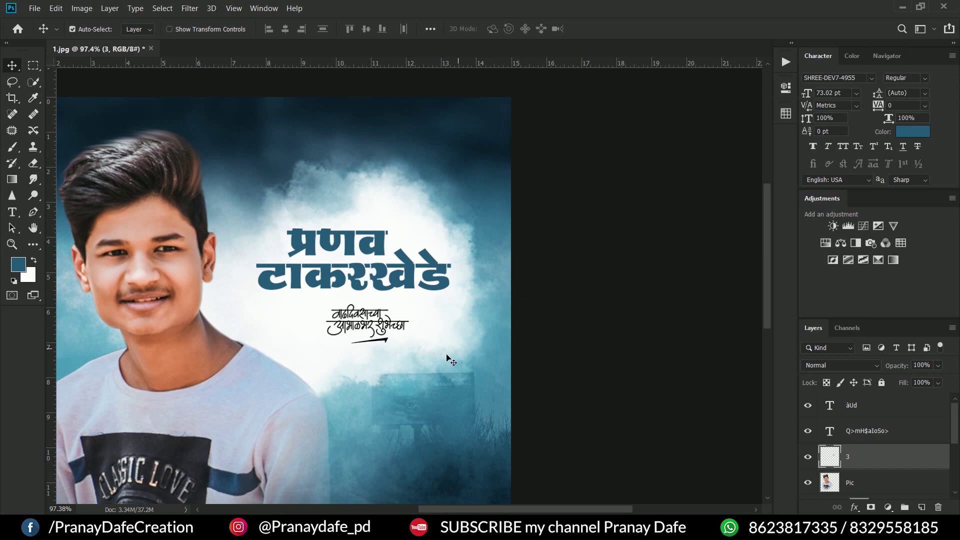
Step: Scale the calligraphy greeting down to about 75%
key(ctrl+t)
drag(376, 338, 371, 321)
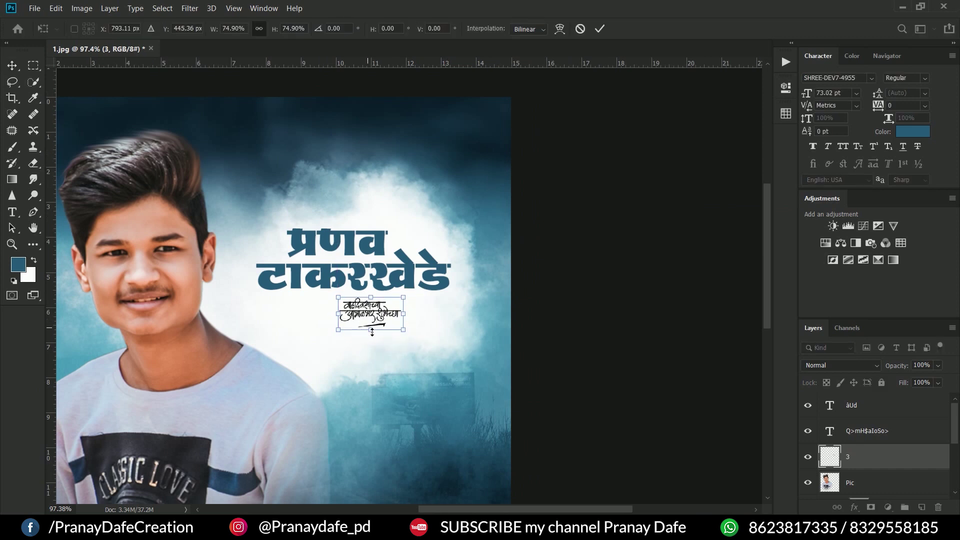
key(Return)
scroll(524, 331, down, 2)
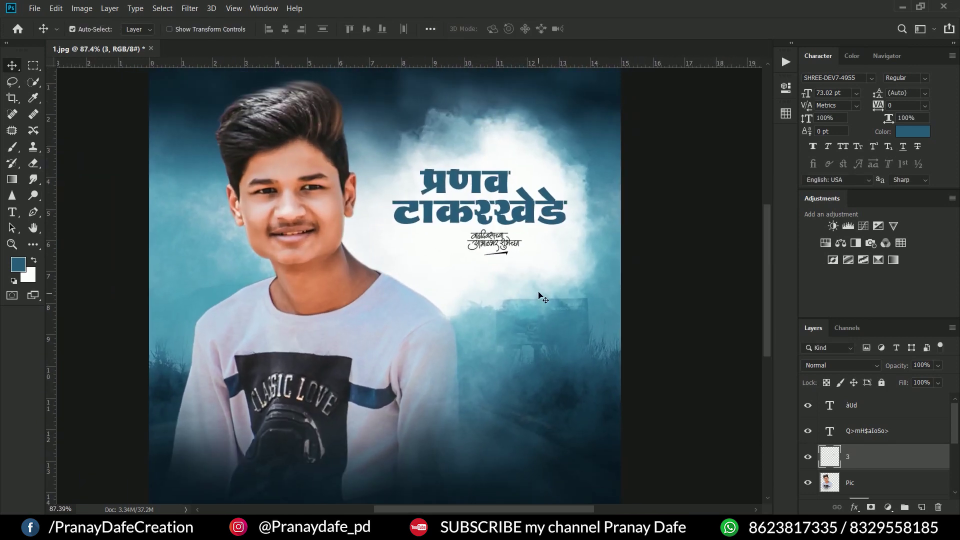
key(ctrl)
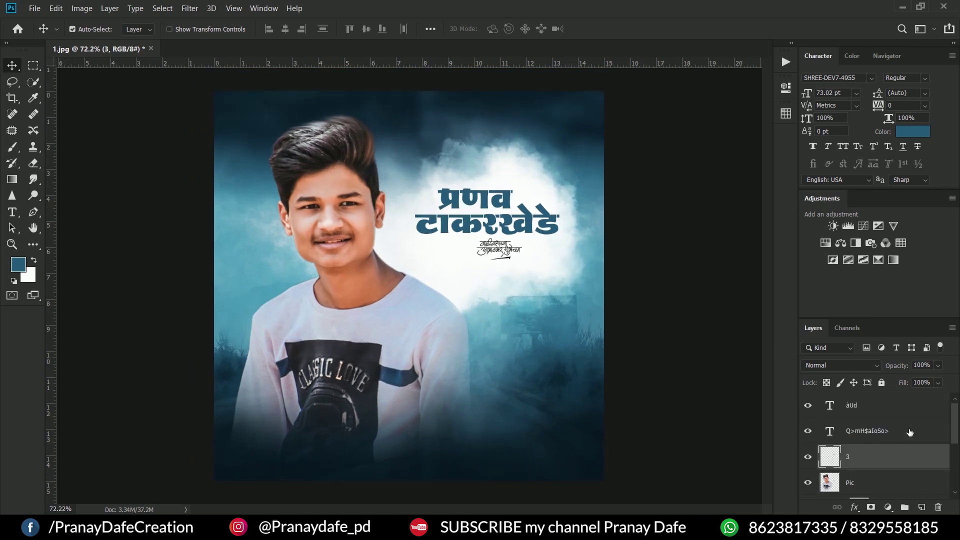
Step: Move layer 2 above the adjustments, Pic to the top, and group cloud and titles as Group 3
scroll(873, 416, down, 3)
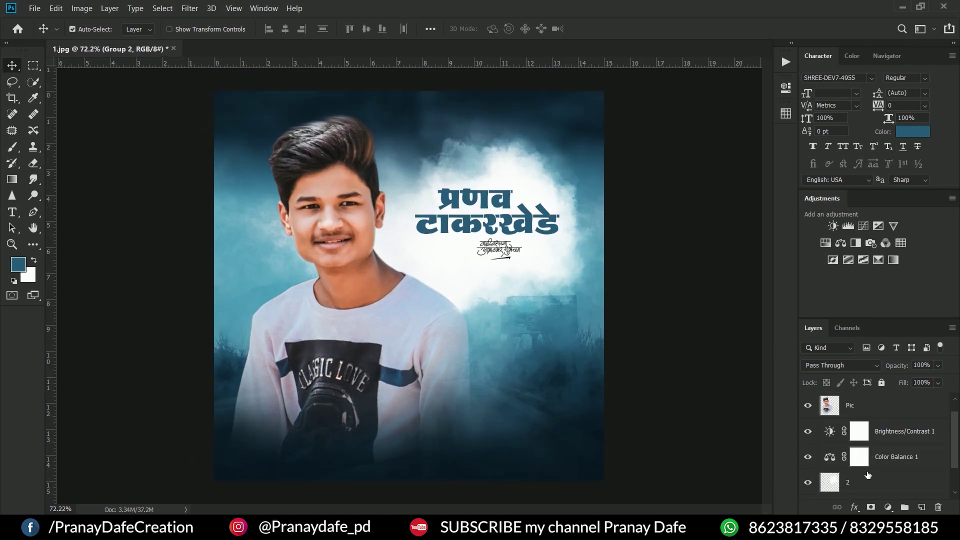
click(891, 482)
drag(886, 475, 879, 433)
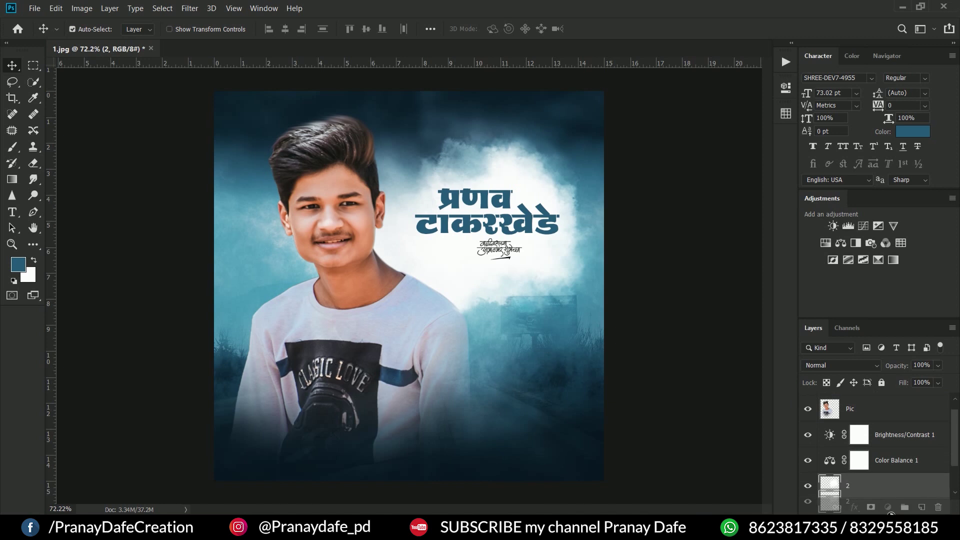
click(879, 432)
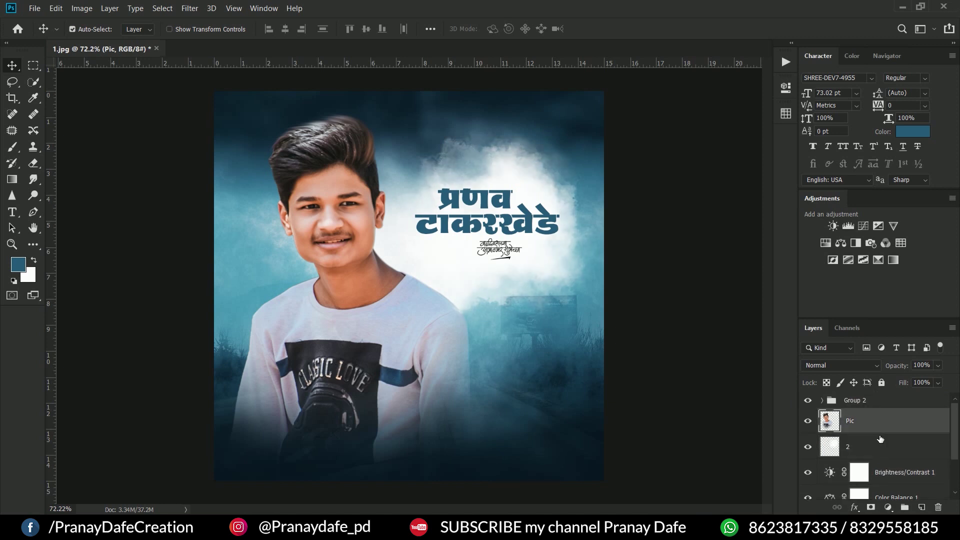
drag(855, 397, 853, 402)
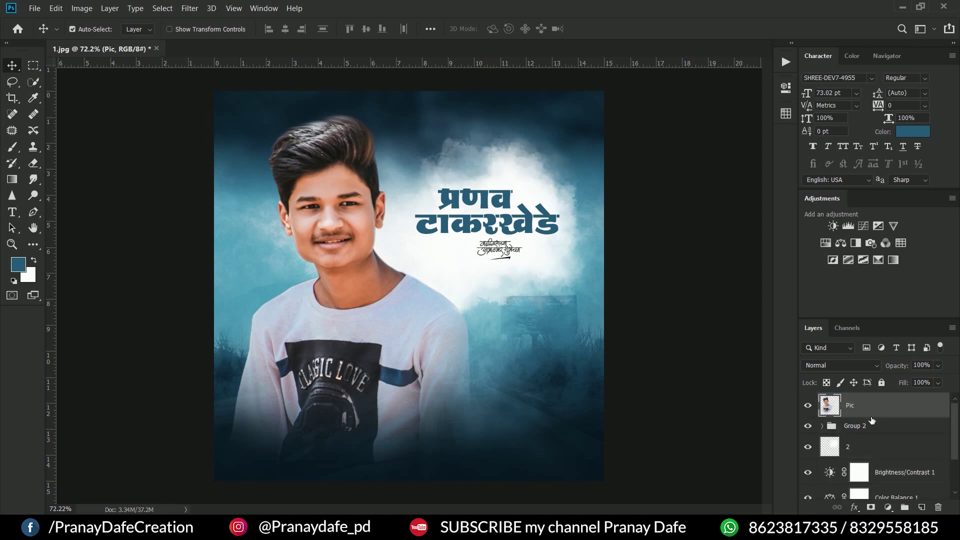
key(ctrl+g)
click(808, 426)
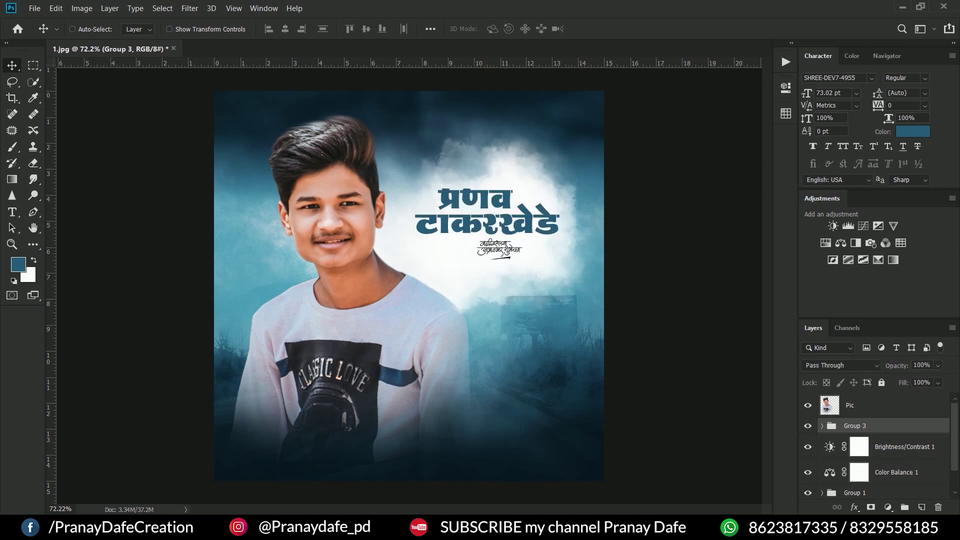
Step: Enlarge Group 3 to about 106%
key(ctrl+t)
drag(499, 334, 498, 348)
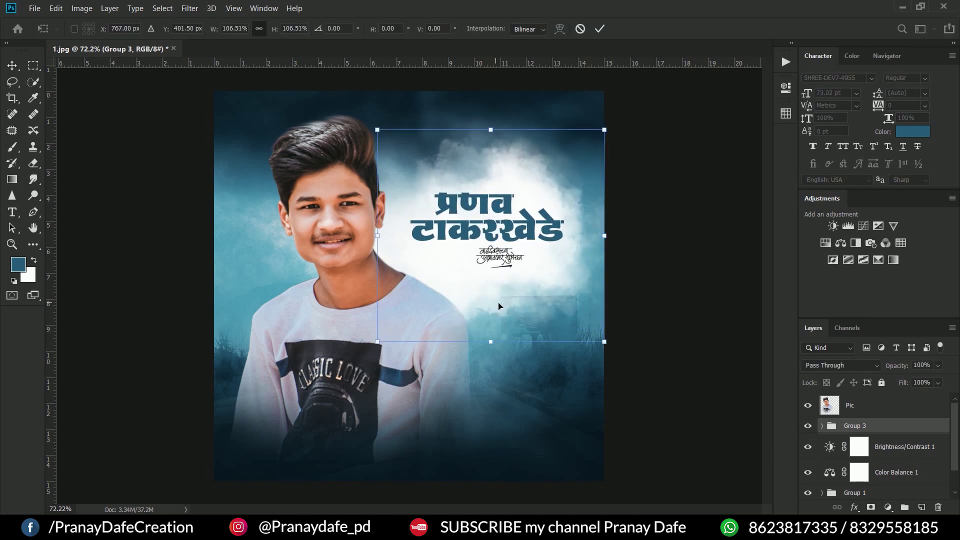
drag(498, 306, 498, 311)
key(Return)
key(ctrl+0)
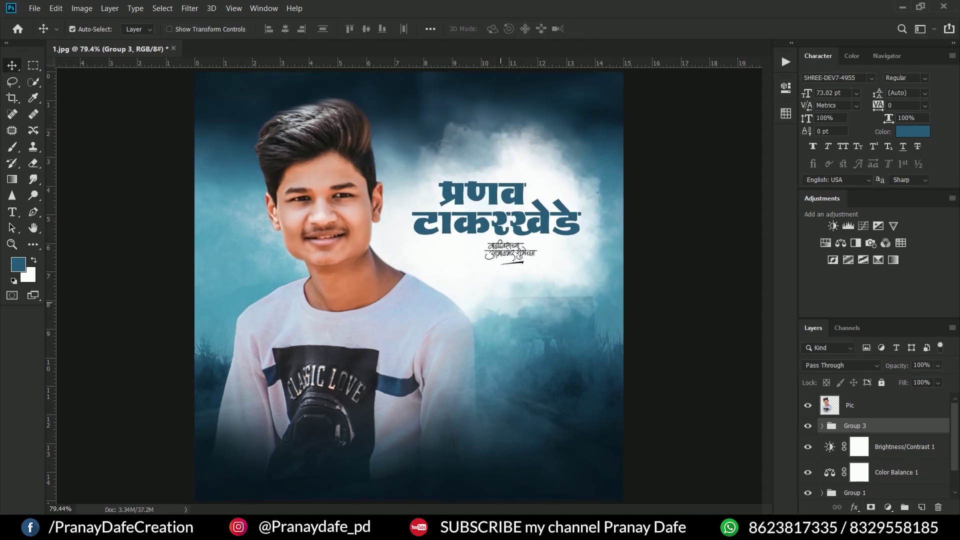
scroll(544, 317, down, 3)
scroll(487, 215, up, 5)
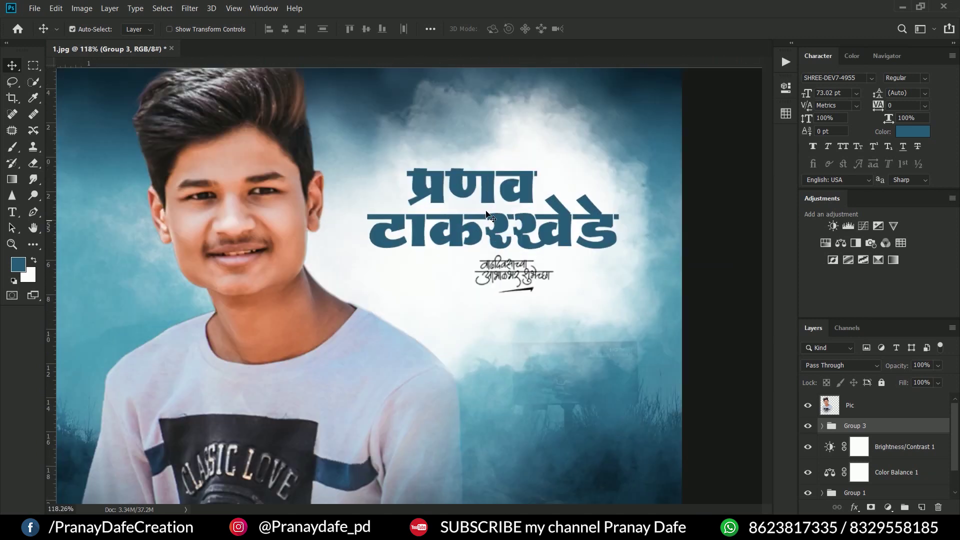
scroll(487, 215, up, 1)
double_click(480, 190)
Step: Colour the first name dark blue #215b76
click(18, 264)
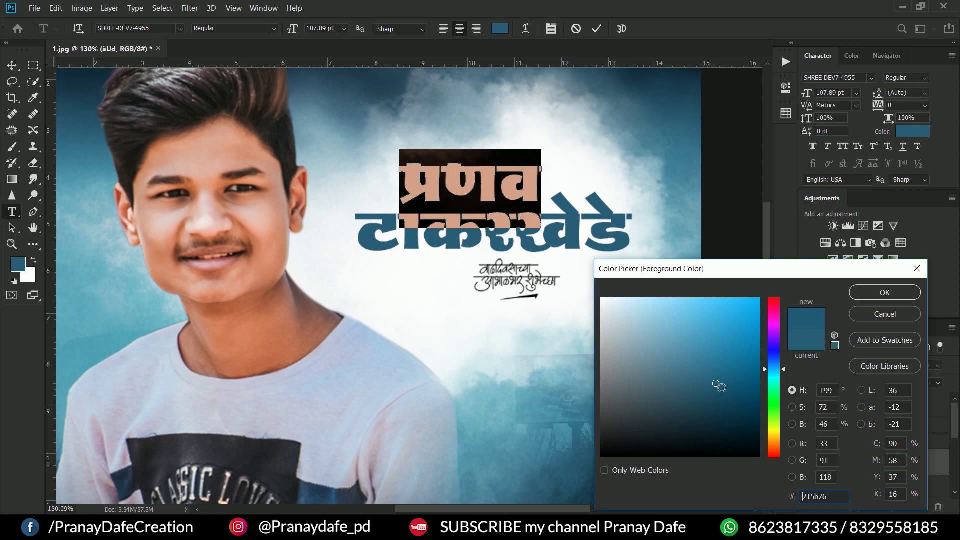
click(884, 292)
click(533, 232)
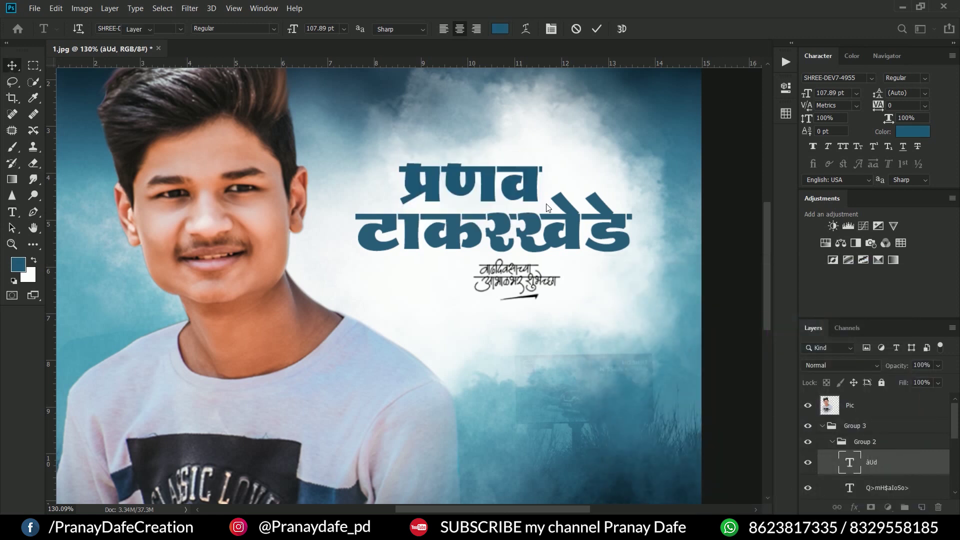
double_click(532, 232)
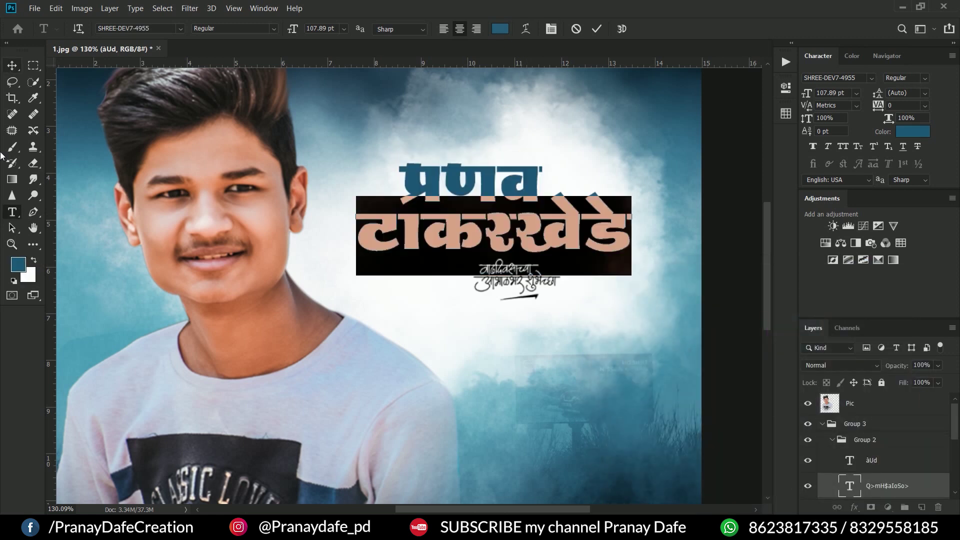
click(14, 68)
key(ctrl+0)
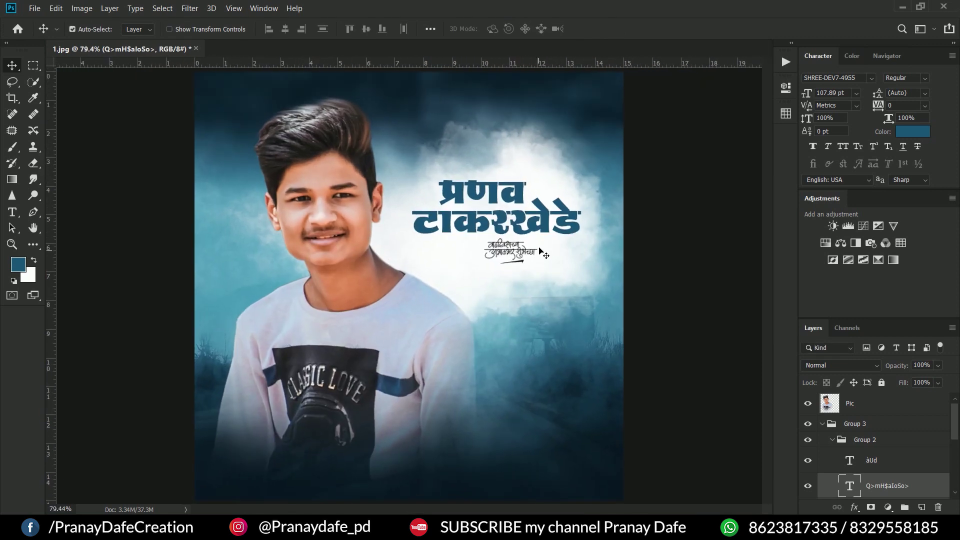
Step: Hide the Pic portrait and Group 3 so only the foggy background shows
scroll(509, 232, up, 2)
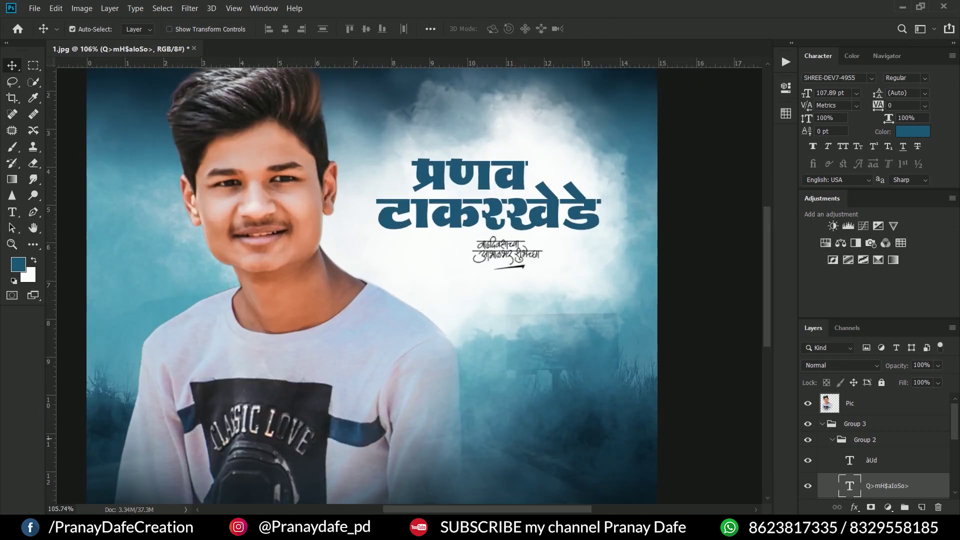
click(869, 424)
click(850, 404)
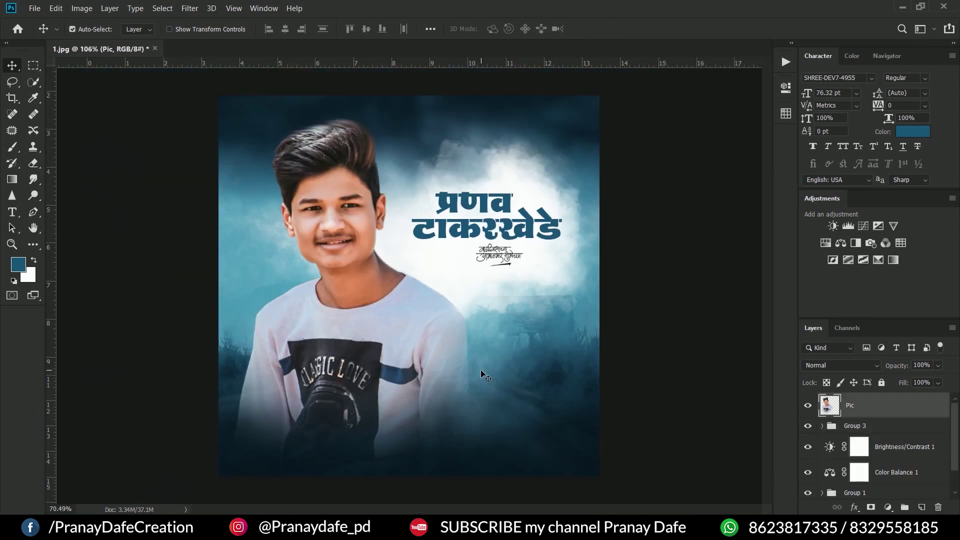
scroll(749, 425, down, 3)
scroll(867, 445, down, 2)
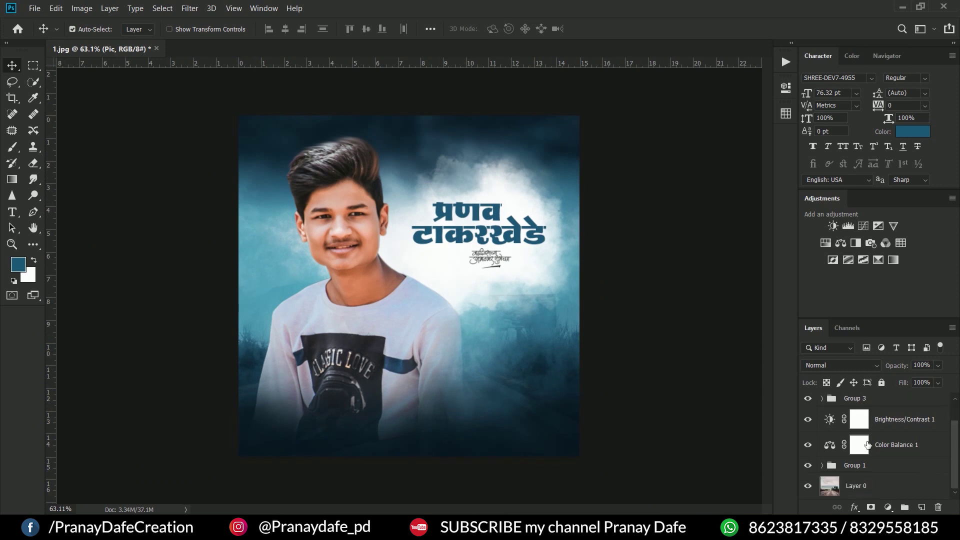
scroll(870, 474, up, 2)
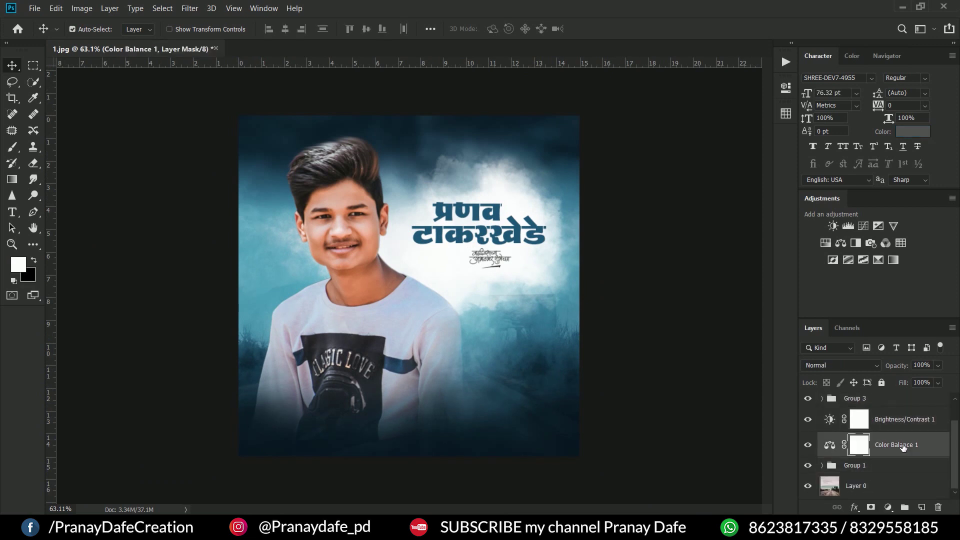
click(895, 472)
click(859, 425)
ctrl+click(866, 405)
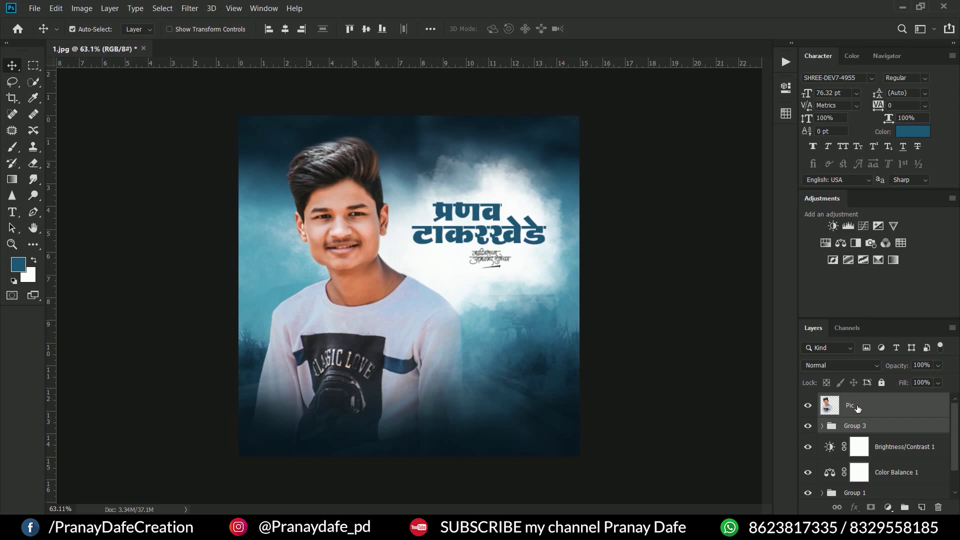
click(807, 425)
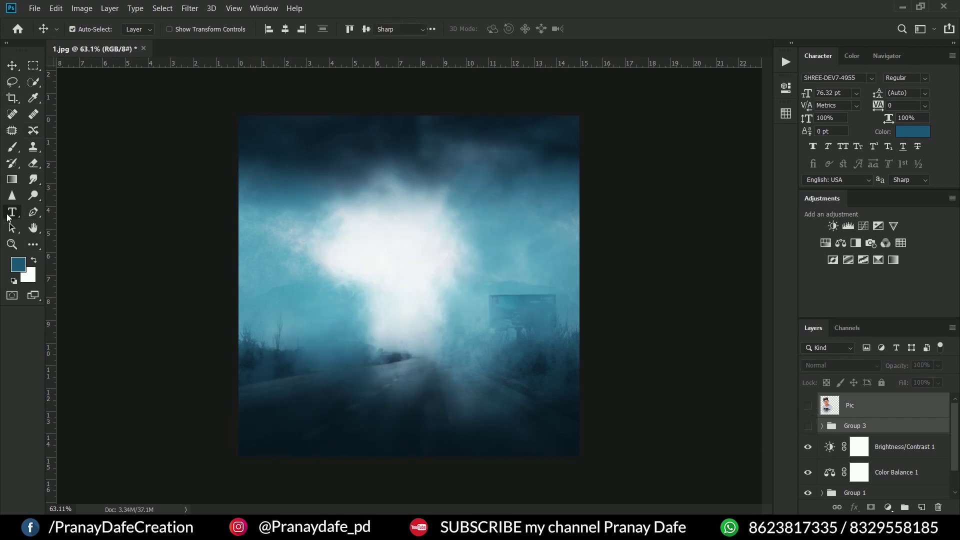
click(274, 231)
Step: Commit the placeholder text, move it toward the left, and colour it black
key(ctrl+Return)
key(v)
drag(297, 213, 310, 220)
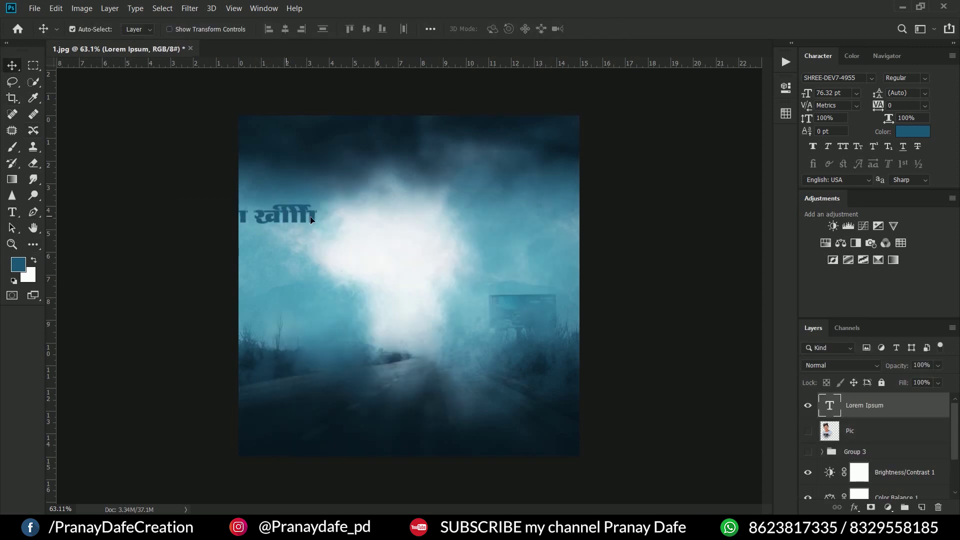
double_click(335, 220)
click(35, 258)
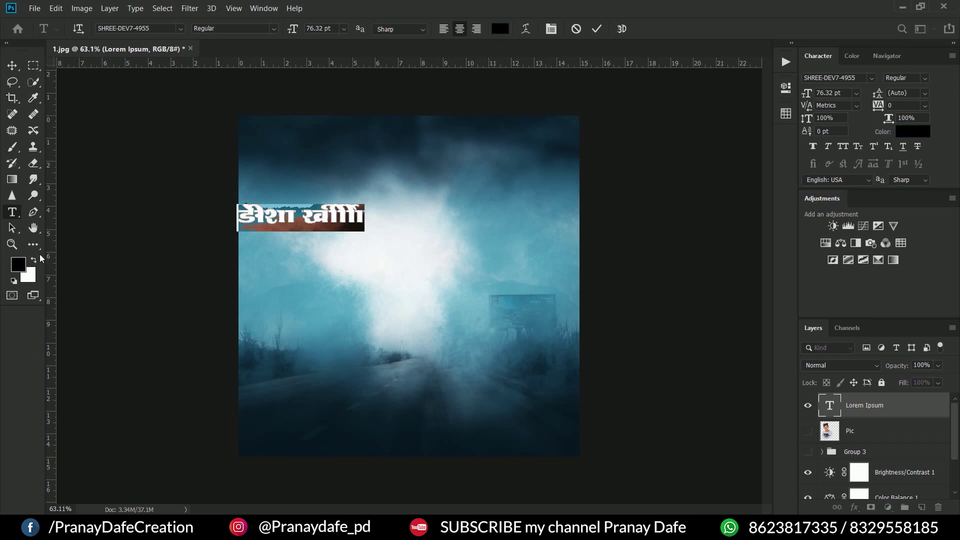
key(ctrl+Return)
Step: Centre the text over the fog and retype it as the boy's first name in BAD GRUNGE, 178.32 pt
drag(331, 223, 397, 224)
double_click(398, 224)
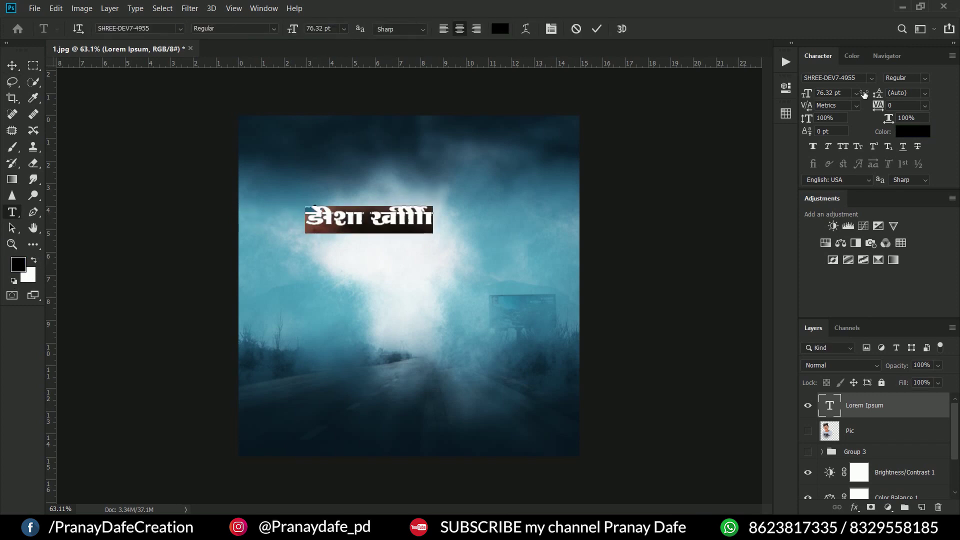
click(872, 78)
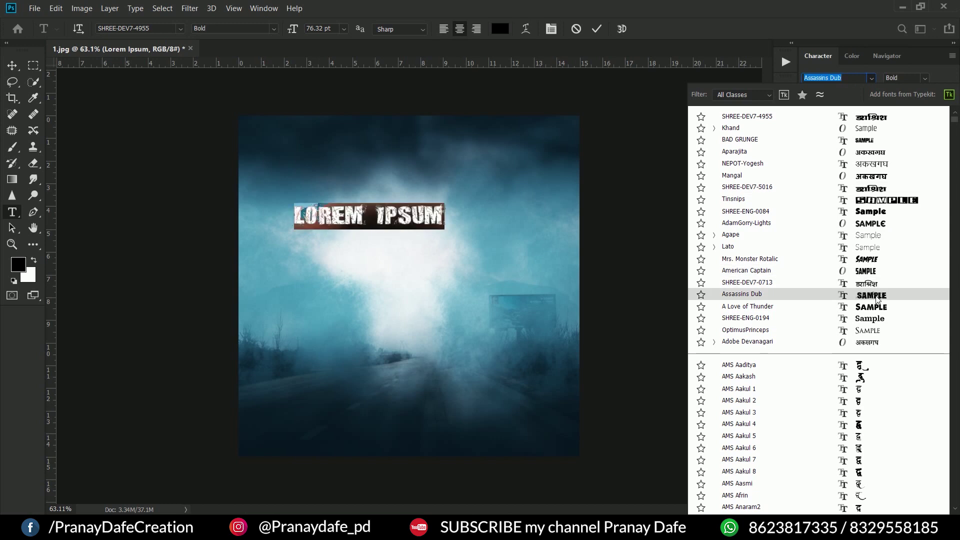
click(876, 144)
drag(807, 94, 857, 93)
text(PRANAV)
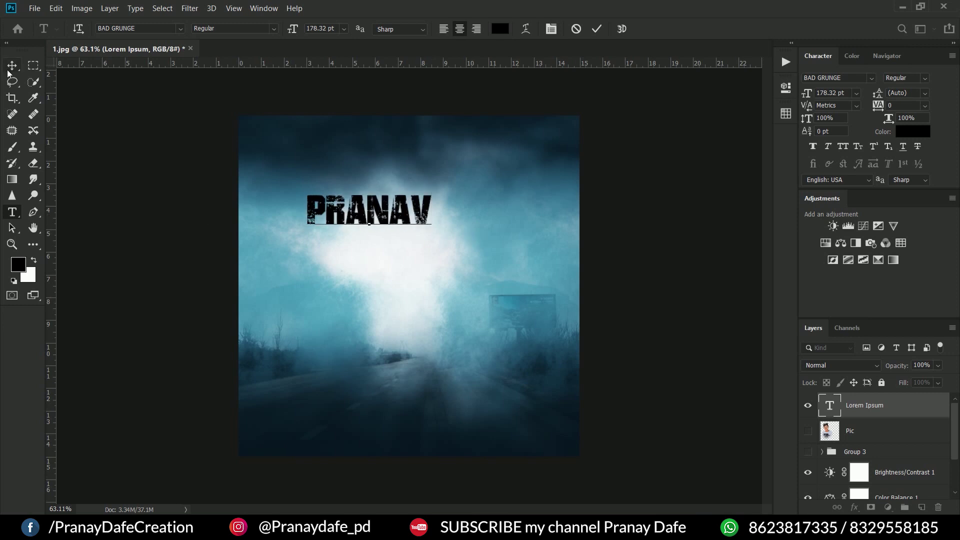
key(ctrl+a)
Step: Make the first name white and add a copy below retyped as the surname
click(34, 260)
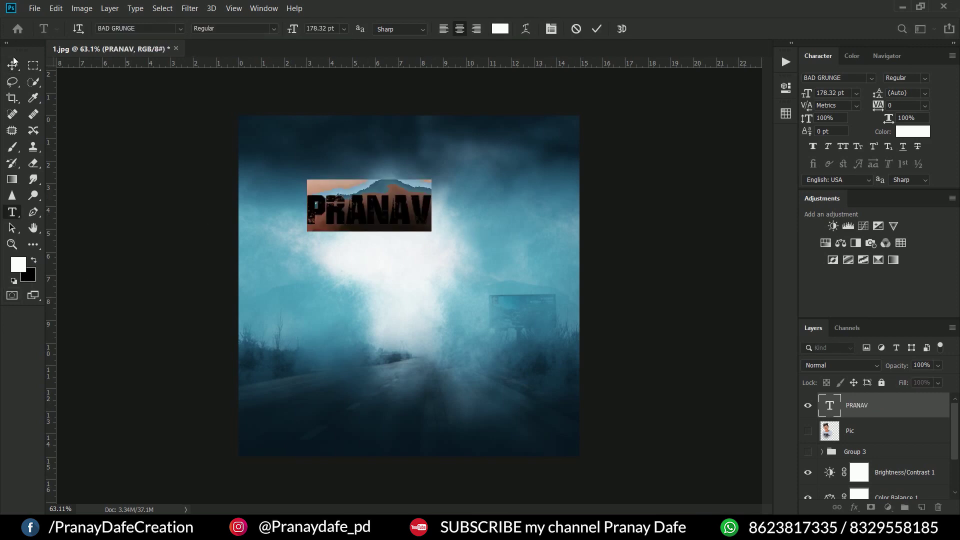
key(ctrl+Return)
key(v)
drag(386, 195, 385, 231)
double_click(386, 232)
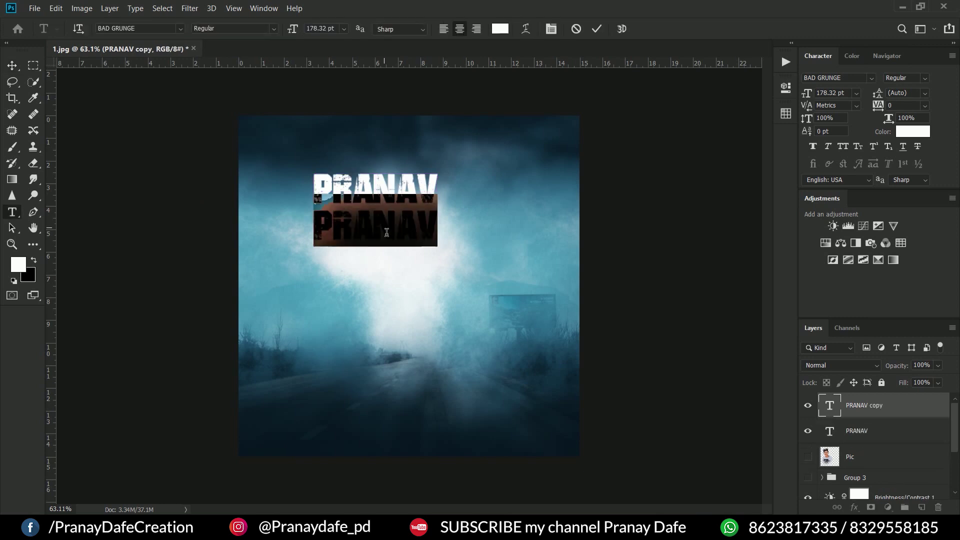
text(TAKARKHE)
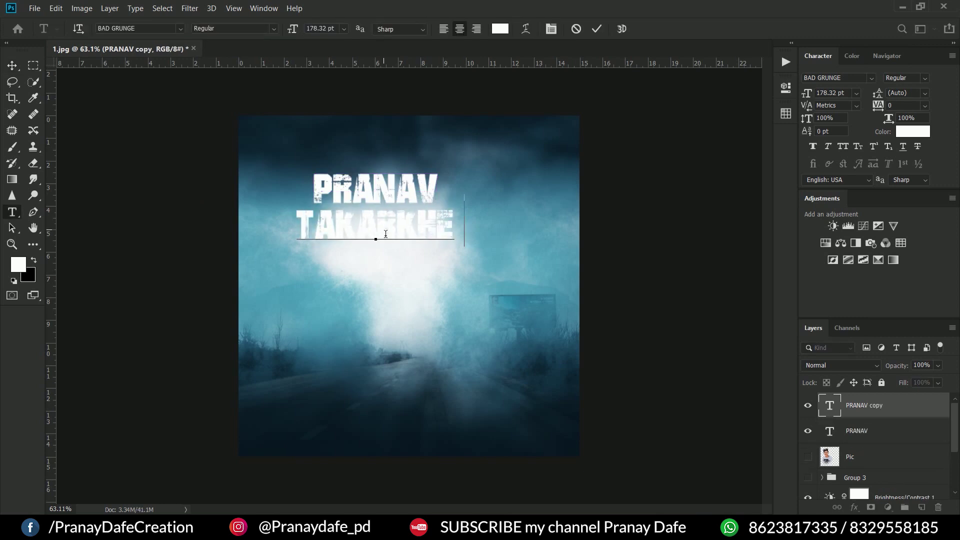
text(DE)
key(ctrl+Return)
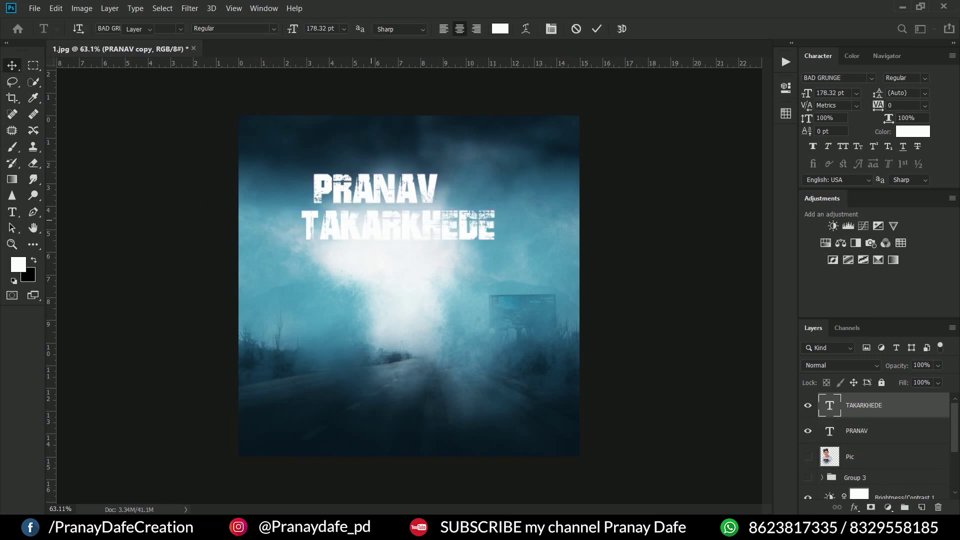
Step: Add two more copies below, retyped as HAPPY and BDAY
drag(371, 225, 376, 279)
double_click(377, 279)
key(ctrl+a)
text(HAPPY)
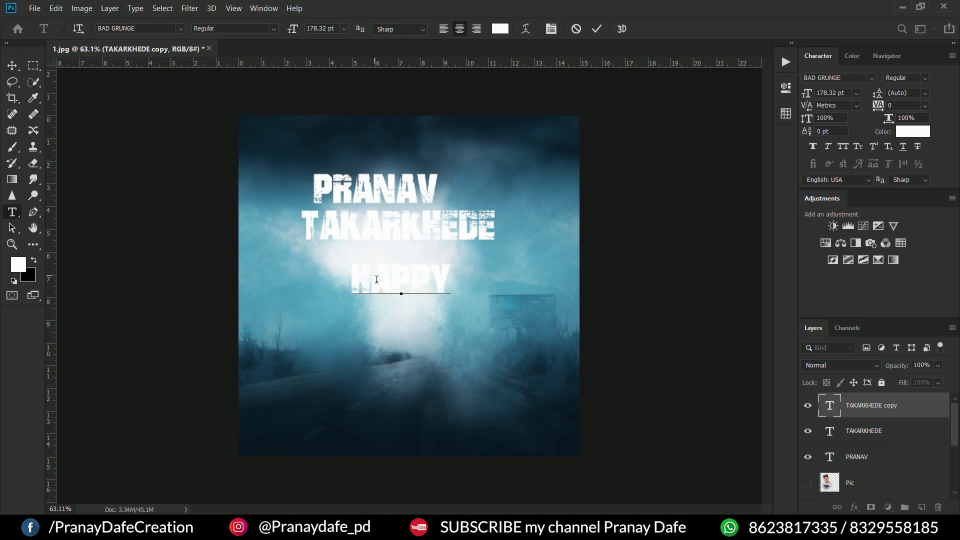
key(ctrl+Return)
drag(385, 282, 386, 325)
double_click(386, 325)
text(BDAY)
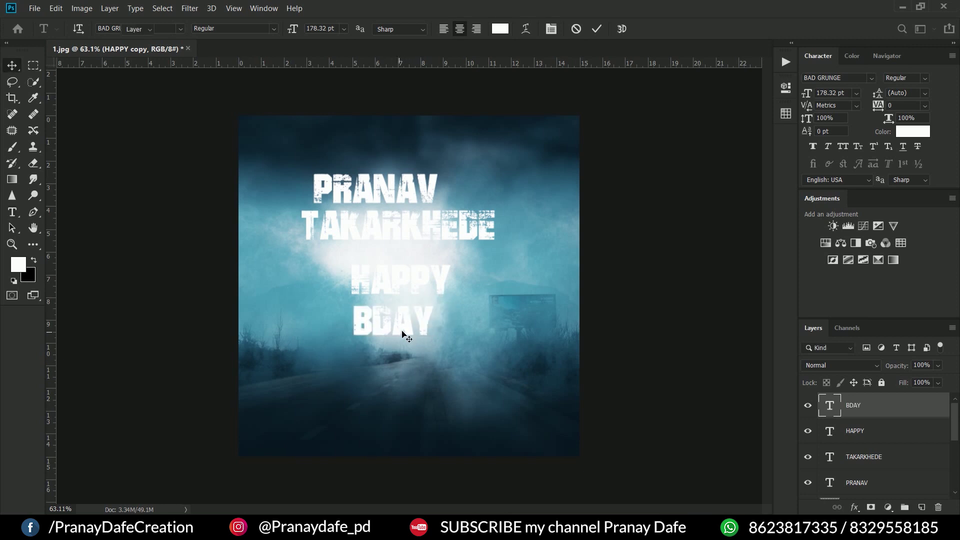
key(ctrl+Return)
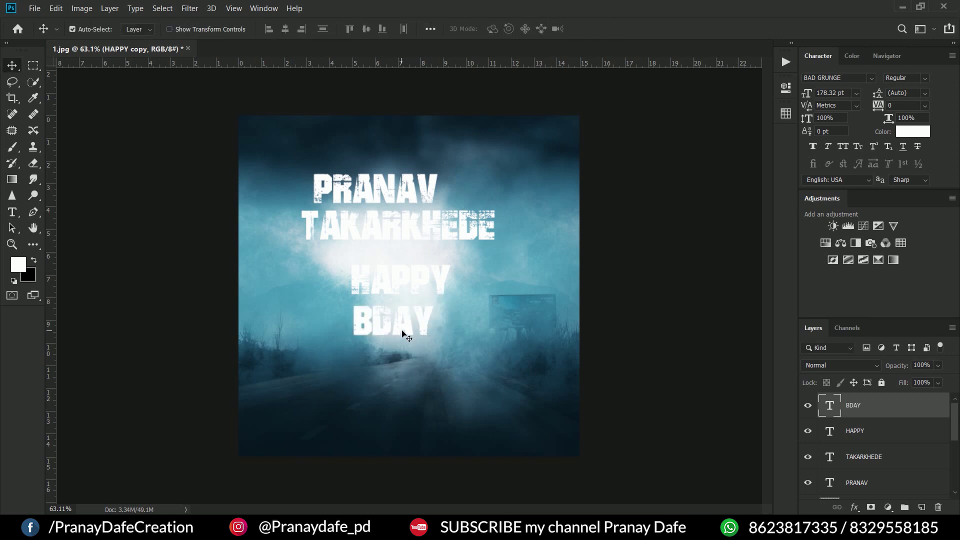
Step: Resize the first-name line and position it near the top
click(856, 483)
key(ctrl+t)
mouse_move(370, 185)
mouse_down()
mouse_move(360, 159)
mouse_move(407, 256)
mouse_up()
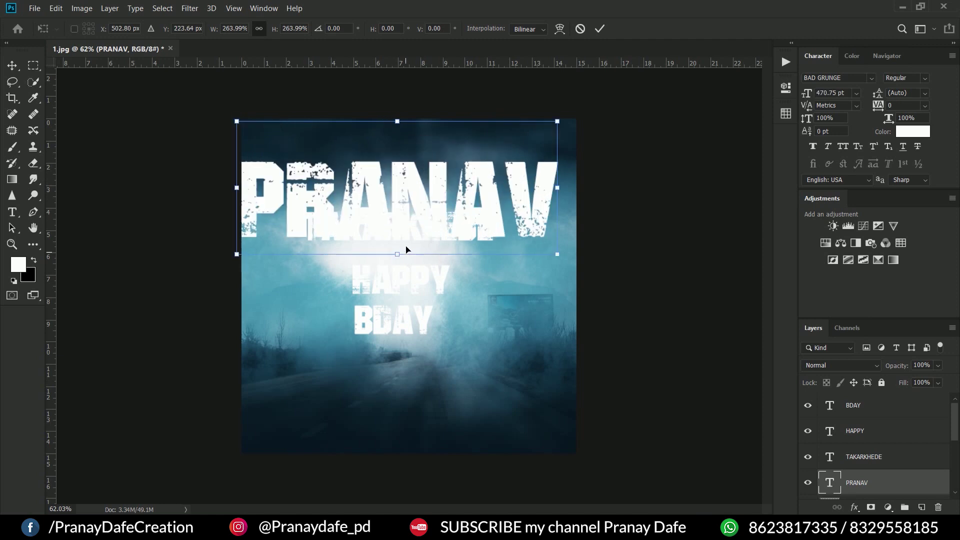
drag(405, 255, 405, 235)
drag(390, 201, 401, 186)
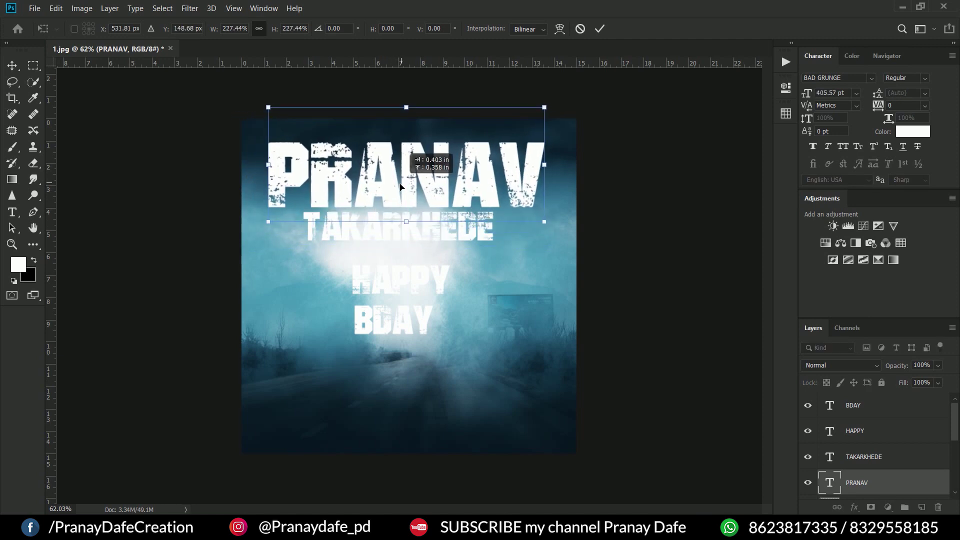
key(Return)
Step: Move the surname under the first name and stretch it to match its width
drag(384, 228, 348, 236)
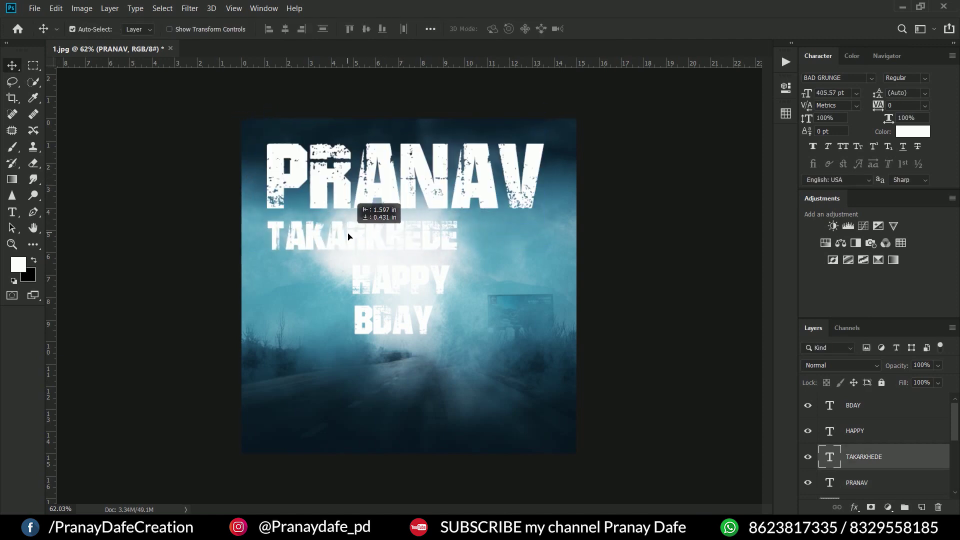
key(ctrl+t)
drag(457, 233, 540, 235)
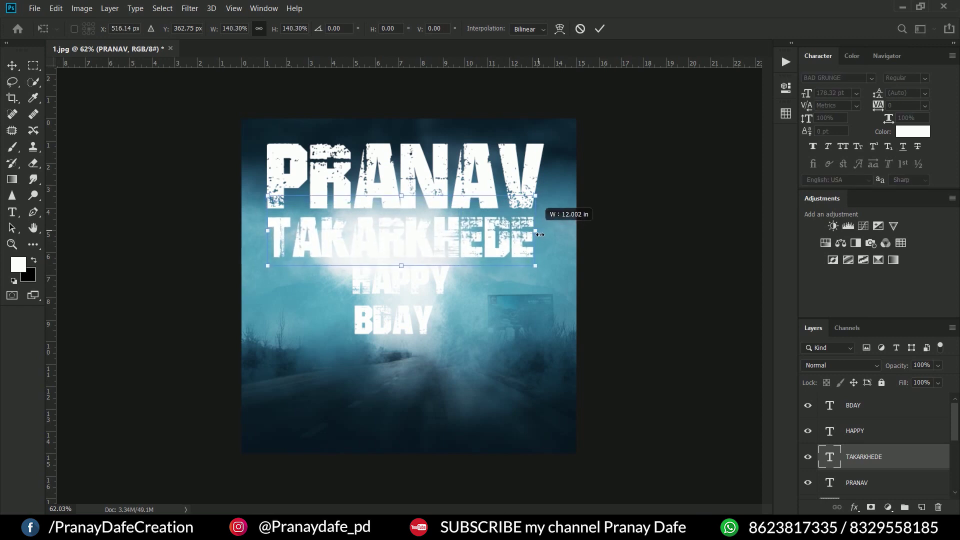
drag(262, 236, 275, 236)
drag(541, 234, 537, 228)
drag(540, 229, 550, 233)
key(Return)
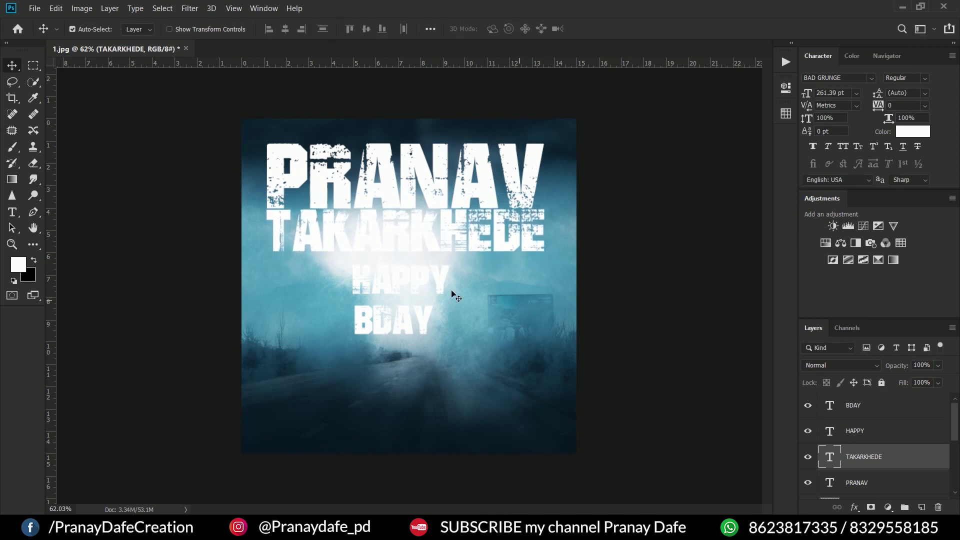
Step: Align HAPPY on the left and enlarge it to span the poster
drag(440, 281, 355, 280)
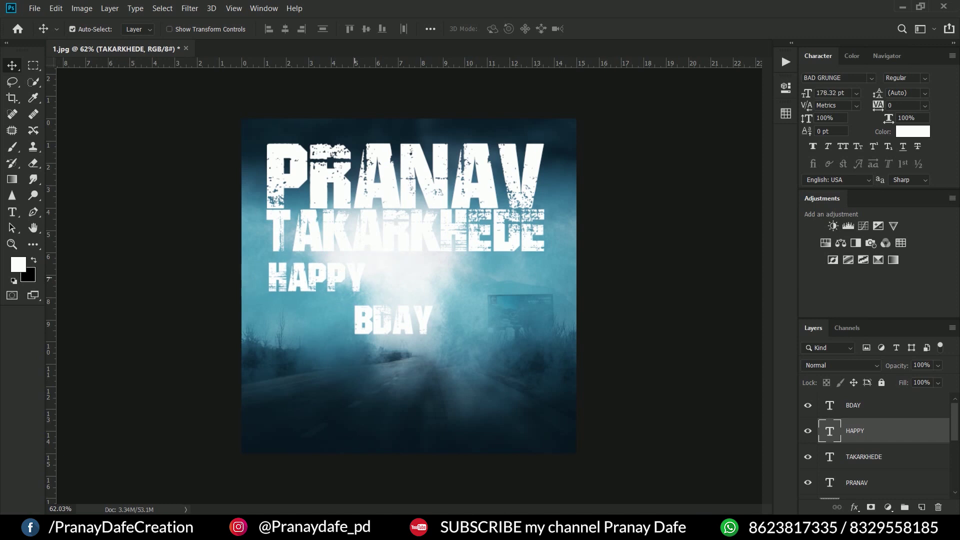
key(ctrl+t)
mouse_move(361, 277)
mouse_down()
mouse_move(562, 283)
mouse_move(550, 283)
mouse_up()
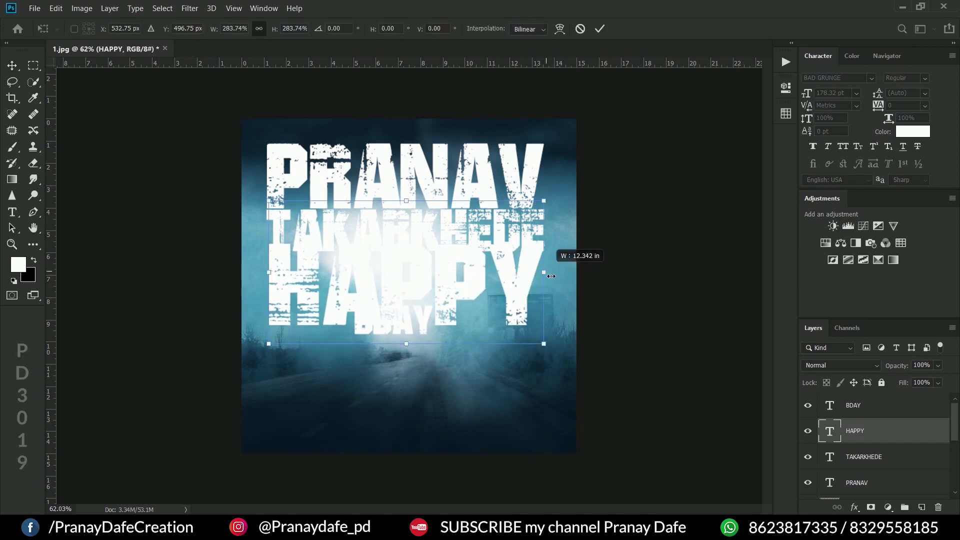
drag(275, 280, 274, 282)
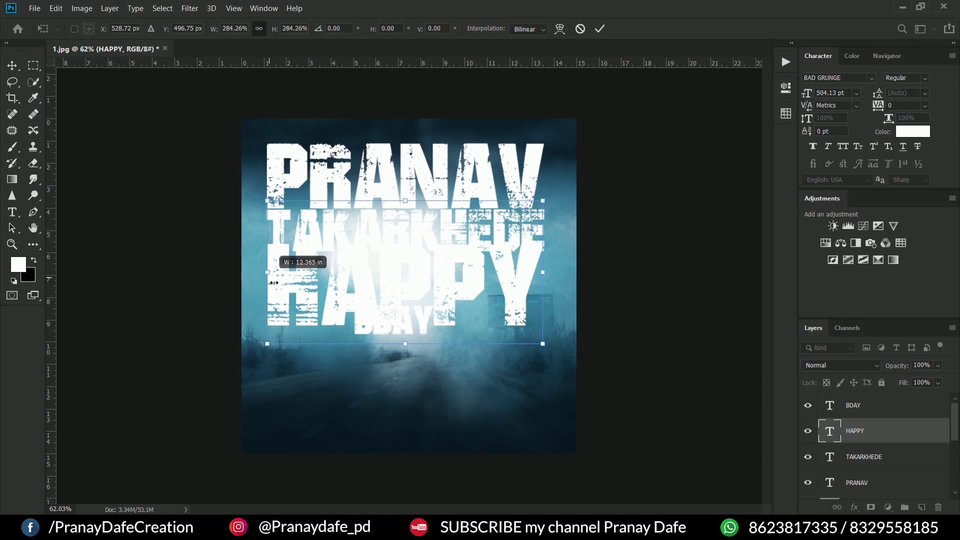
key(Return)
alt+scroll(283, 296, down, 3)
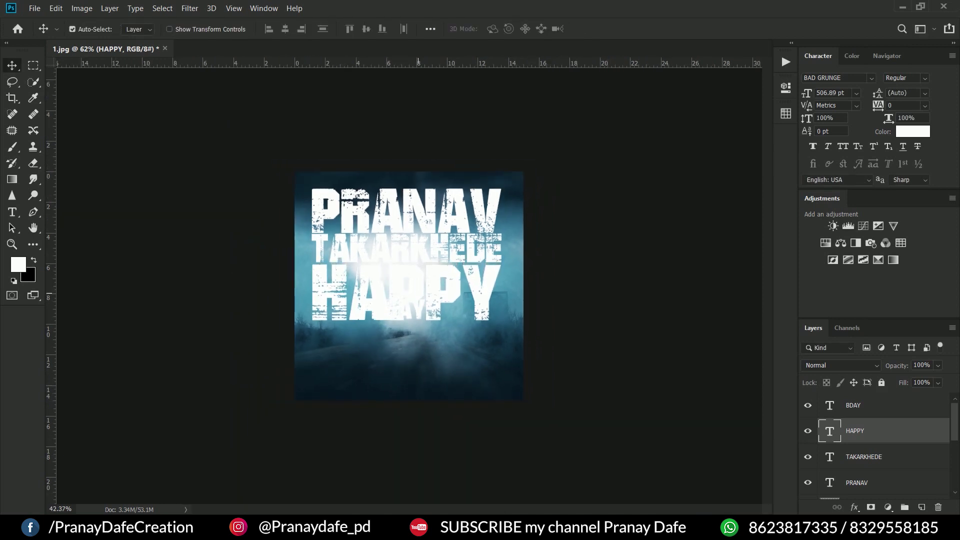
alt+scroll(410, 285, up, 2)
Step: Move the BDAY line just below HAPPY and resize it
click(493, 250)
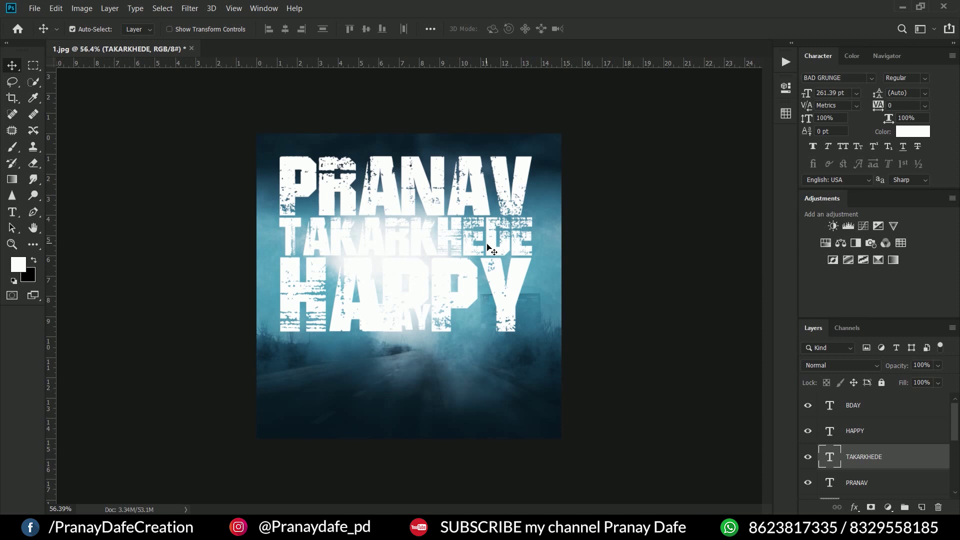
alt+scroll(409, 284, up, 2)
click(427, 356)
mouse_move(428, 357)
mouse_down()
mouse_move(423, 395)
mouse_move(490, 349)
mouse_move(391, 348)
mouse_up()
alt+scroll(420, 394, down, 3)
key(ctrl+t)
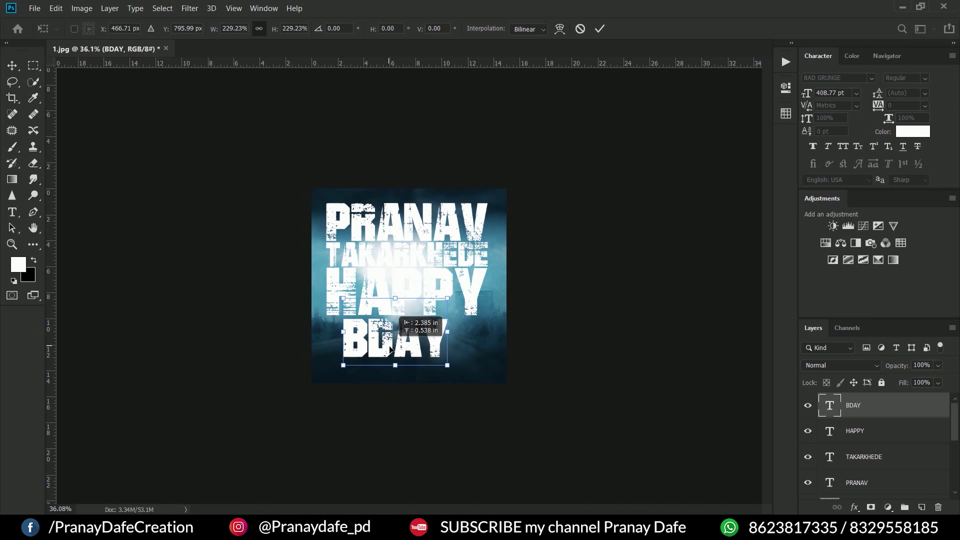
key(Return)
Step: Retype BDAY as BIRTHDAY by inserting IRTH after the B
alt+scroll(398, 323, up, 4)
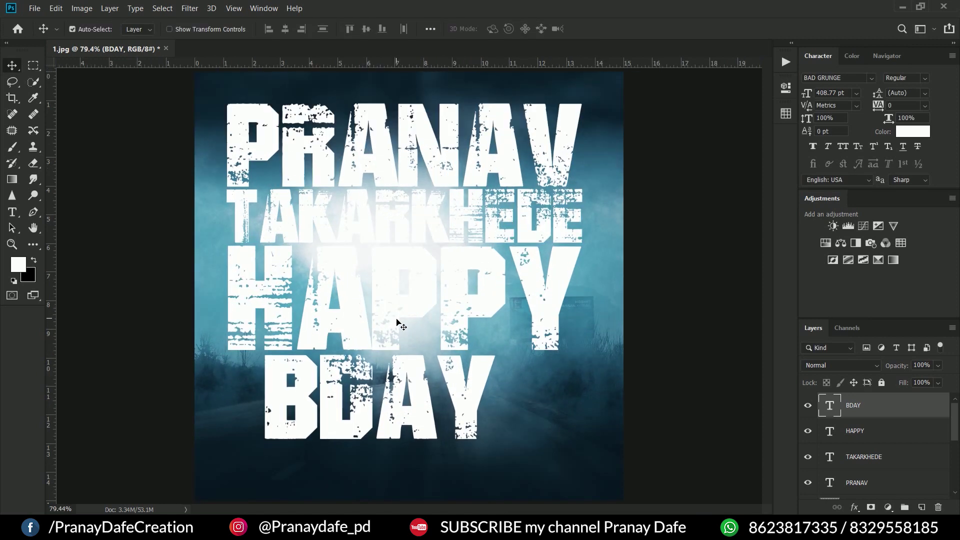
alt+scroll(499, 354, down, 2)
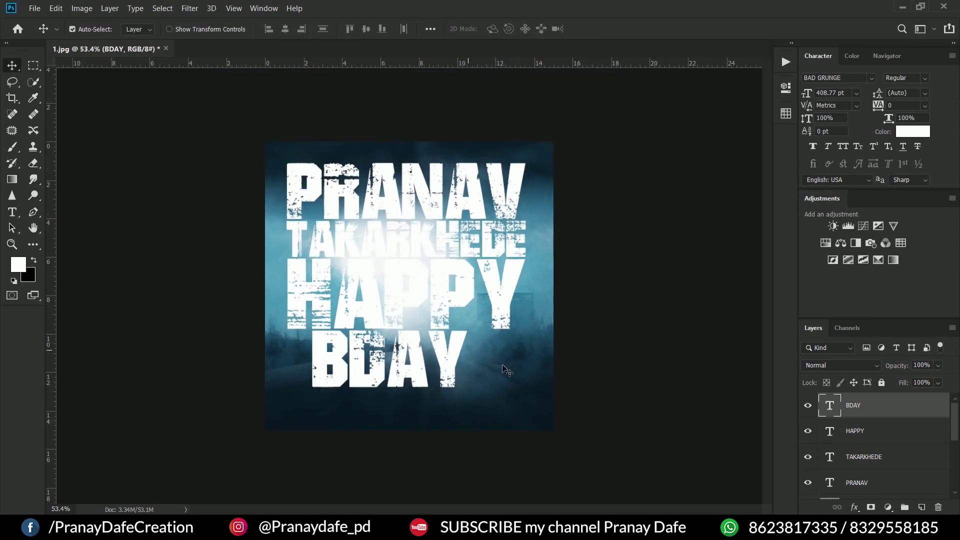
alt+scroll(516, 364, up, 1)
double_click(424, 371)
click(350, 370)
text(IRTH)
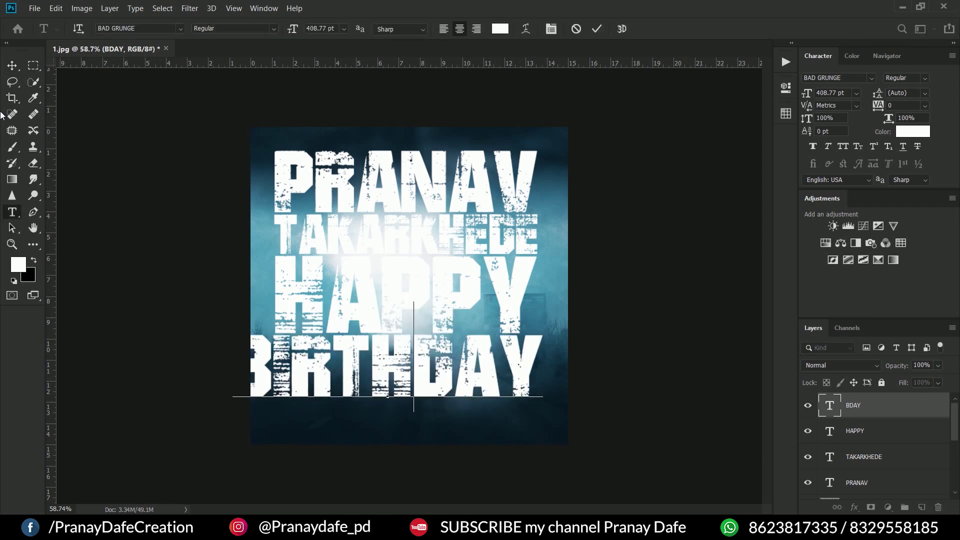
click(11, 66)
Step: Fit BIRTHDAY to the poster width and group the four text layers
key(ctrl+t)
drag(243, 366, 275, 356)
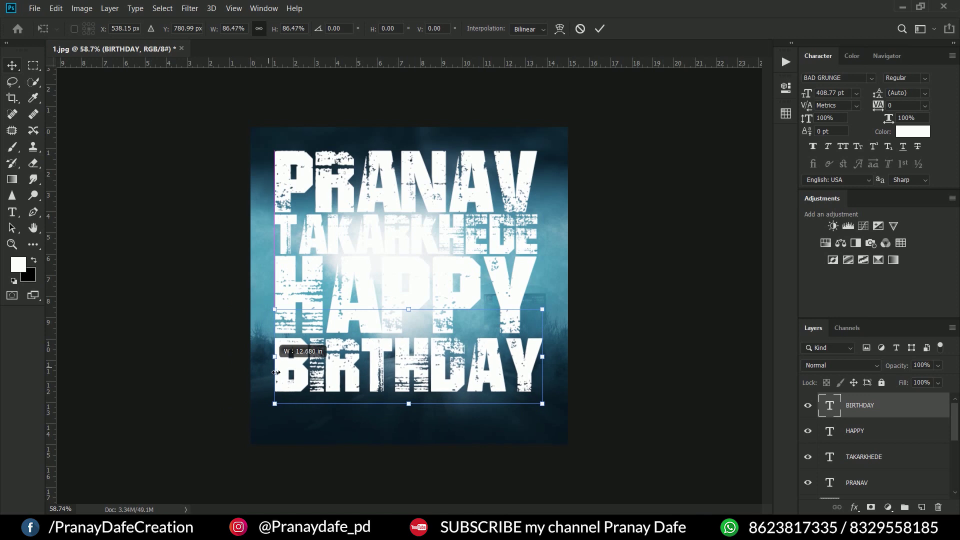
drag(548, 362, 546, 361)
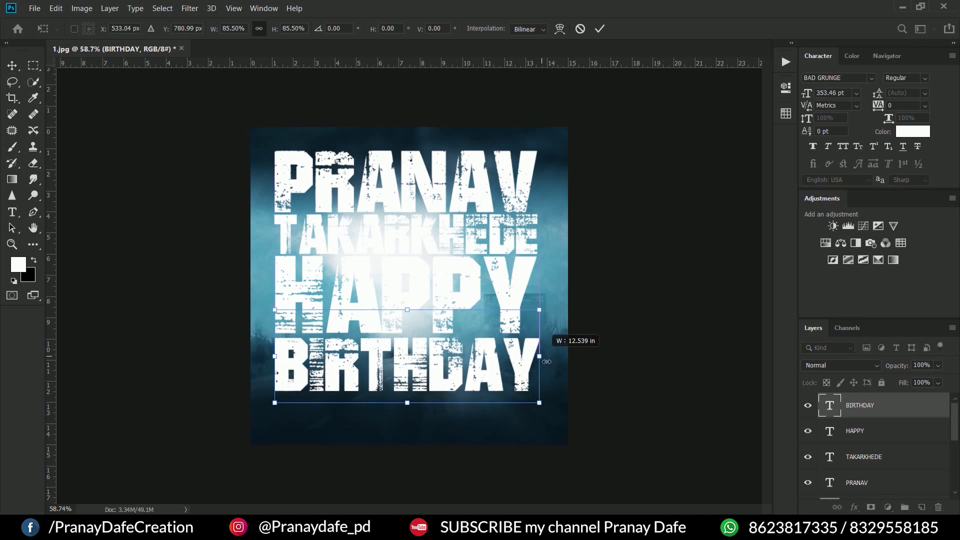
key(Return)
key(ctrl+0)
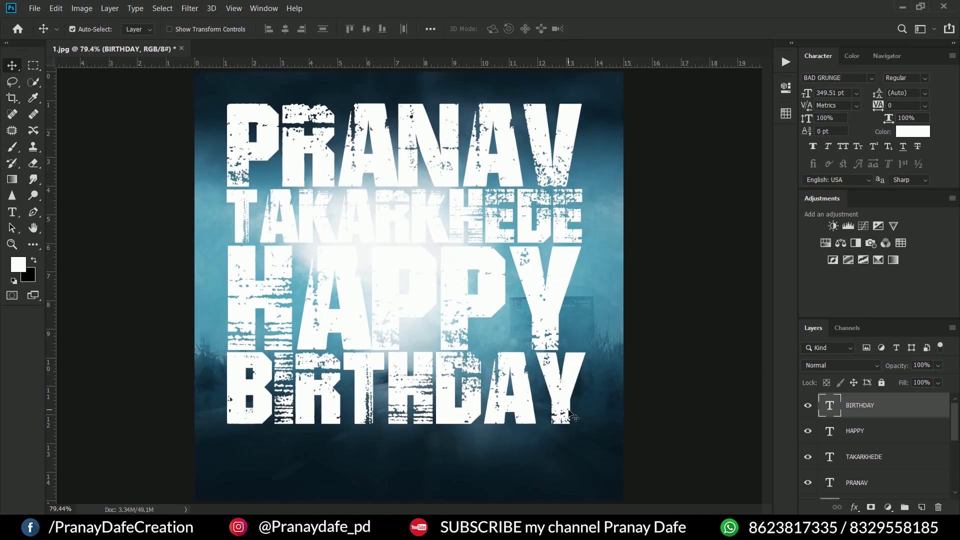
shift+click(879, 485)
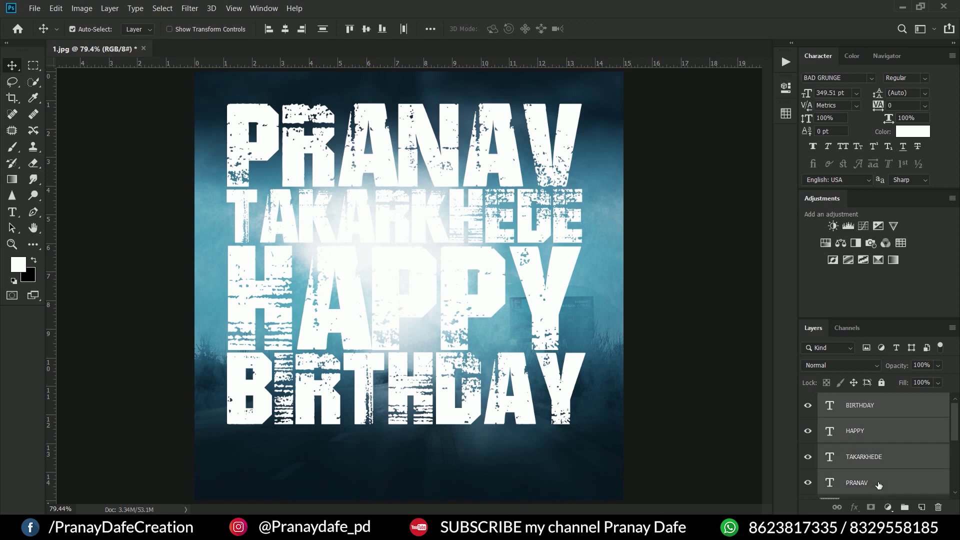
key(ctrl+g)
Step: Move the text group behind the portrait, blended Soft Light at 19% opacity
mouse_move(855, 395)
mouse_down()
mouse_move(869, 465)
mouse_move(870, 455)
mouse_up()
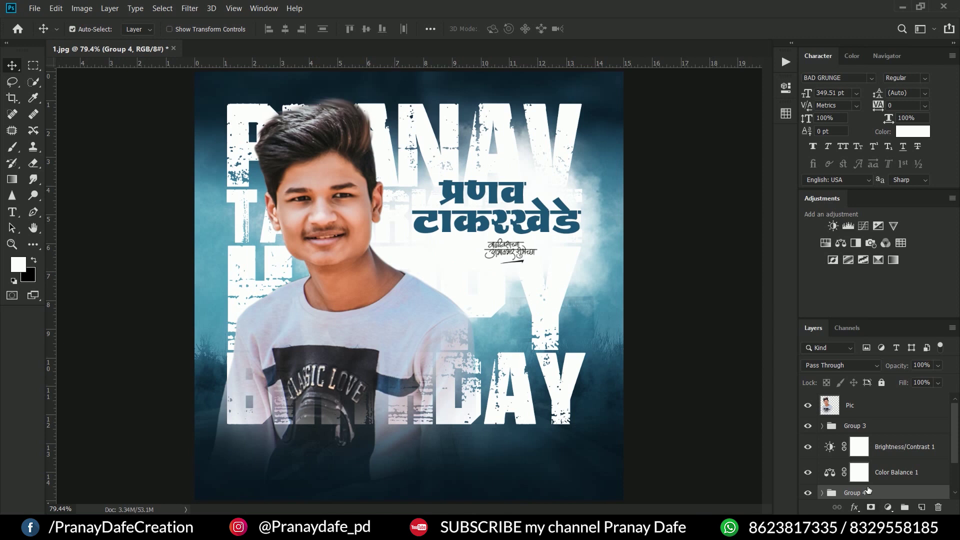
click(844, 365)
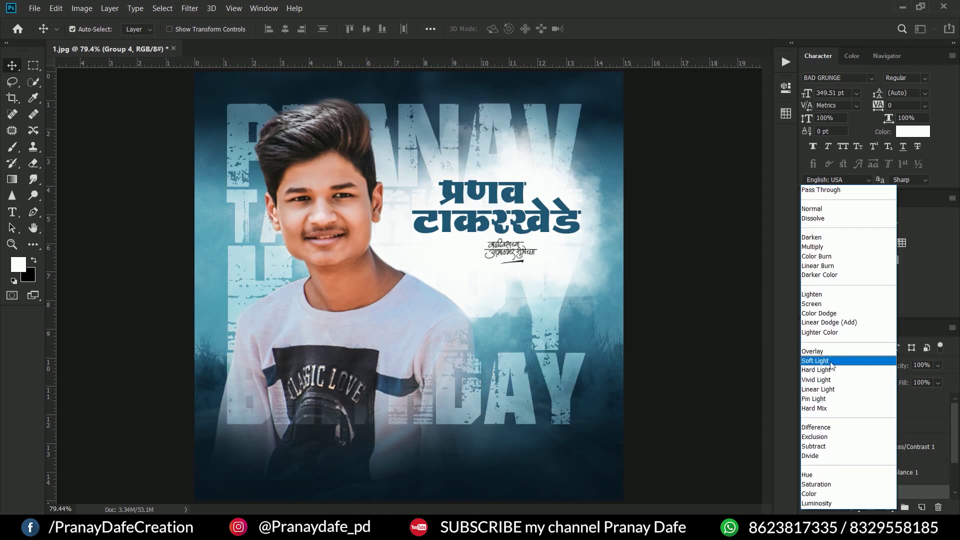
click(834, 363)
drag(892, 365, 854, 358)
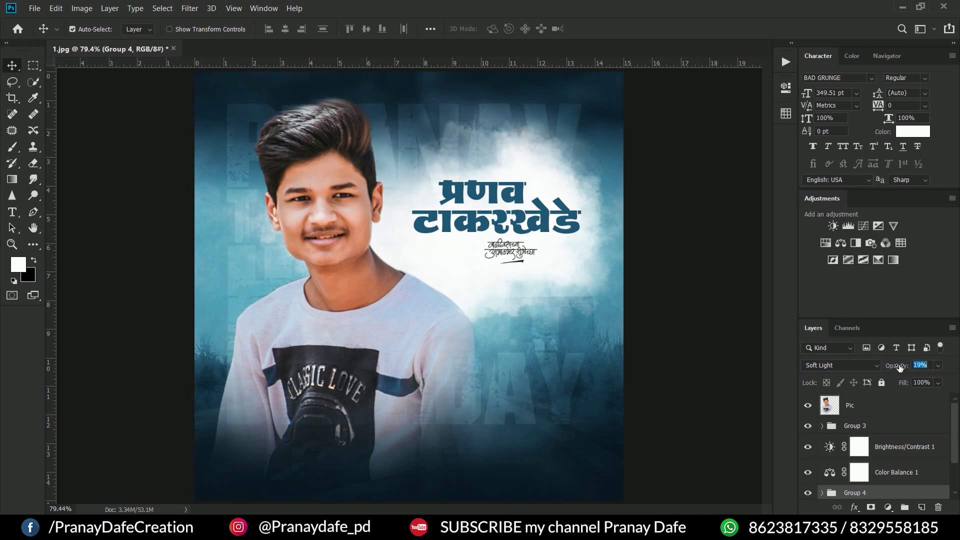
Step: Rasterize the BIRTHDAY text layer
click(566, 390)
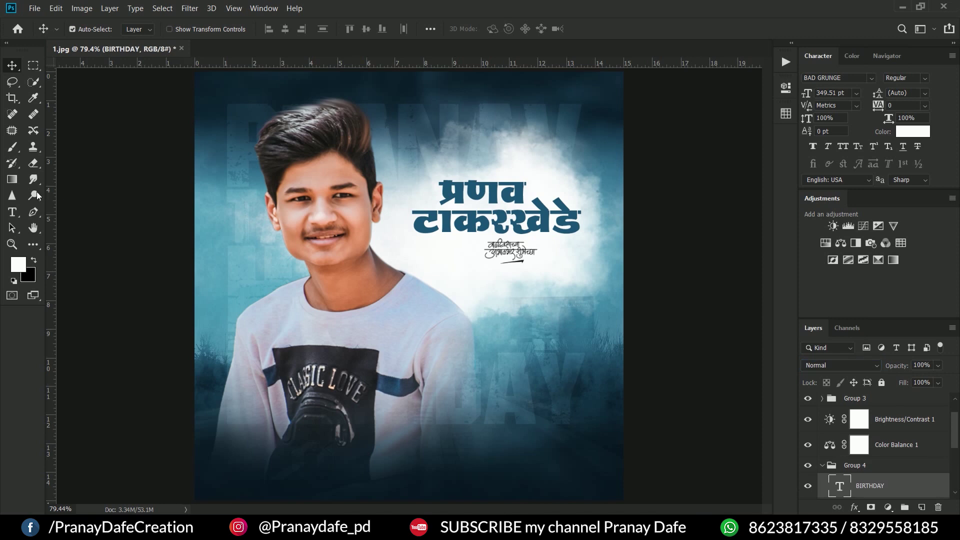
right_click(845, 487)
right_click(889, 487)
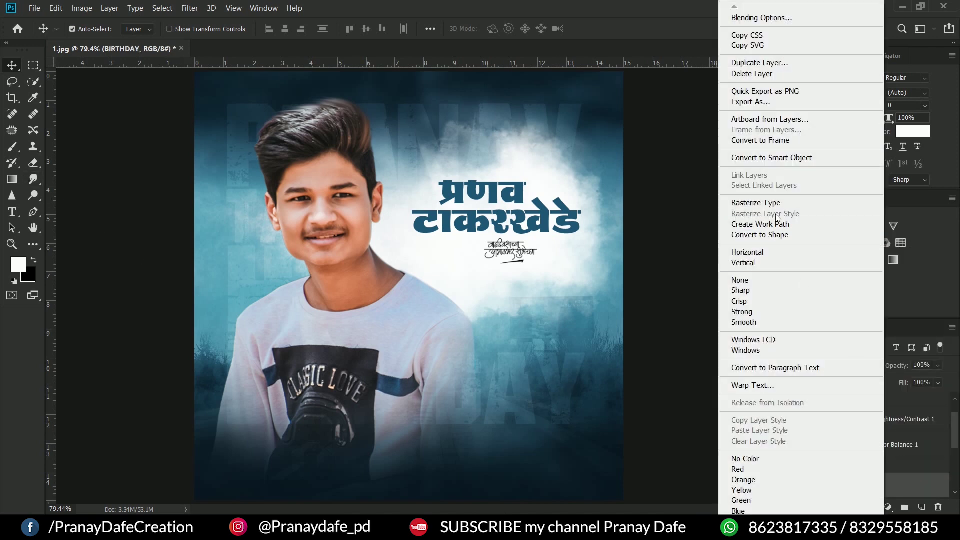
click(800, 246)
Step: Try the Eraser brush, then refit the view and select the portrait and Group 3 layers
click(26, 169)
alt+scroll(405, 450, down, 1)
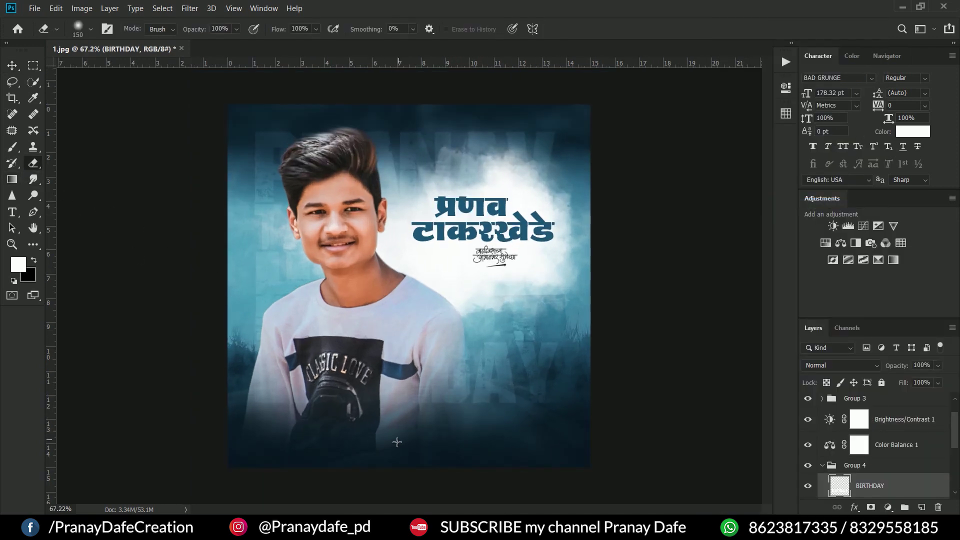
key(ctrl+minus)
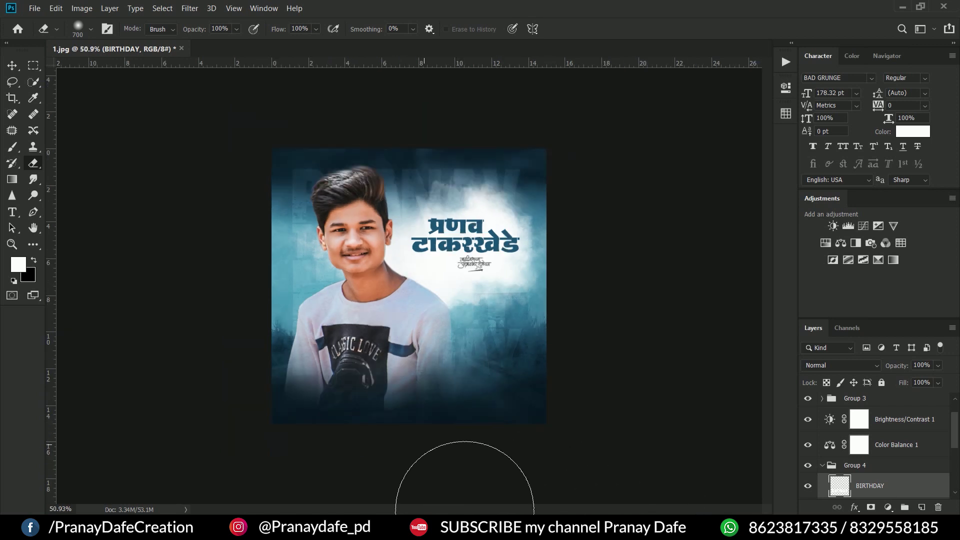
key(ctrl+0)
key(v)
click(311, 281)
click(847, 427)
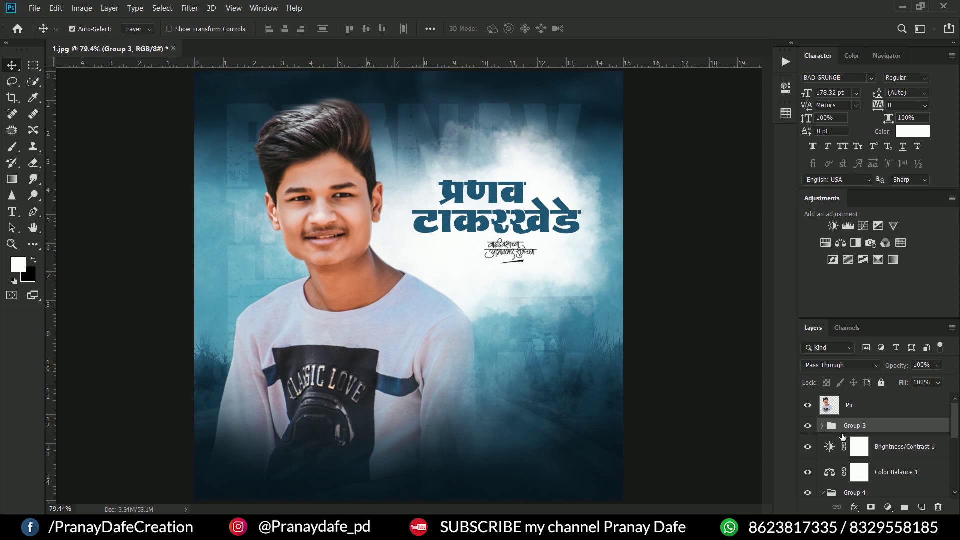
scroll(908, 469, down, 2)
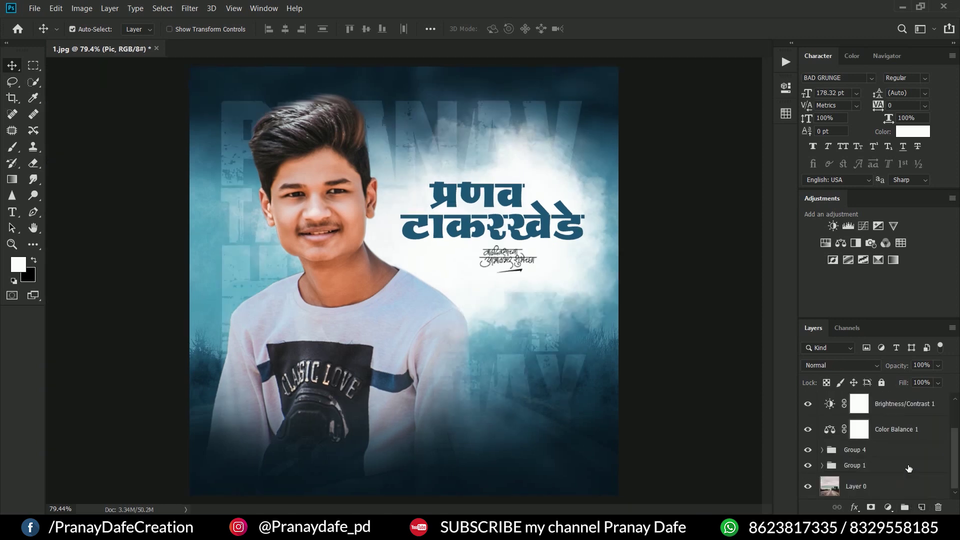
Step: Stroke a full-canvas selection with a 5 px white inside border on a new layer
right_click(829, 486)
click(885, 388)
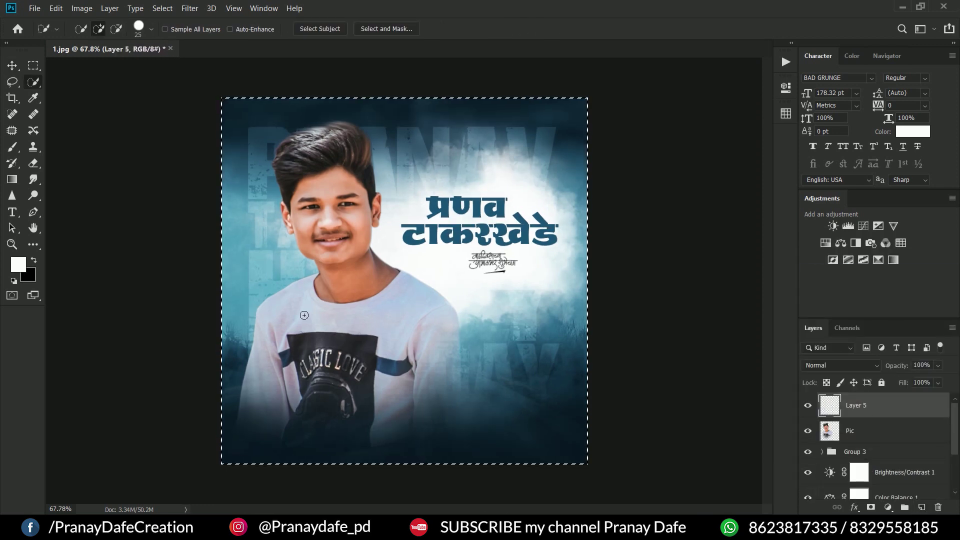
right_click(400, 241)
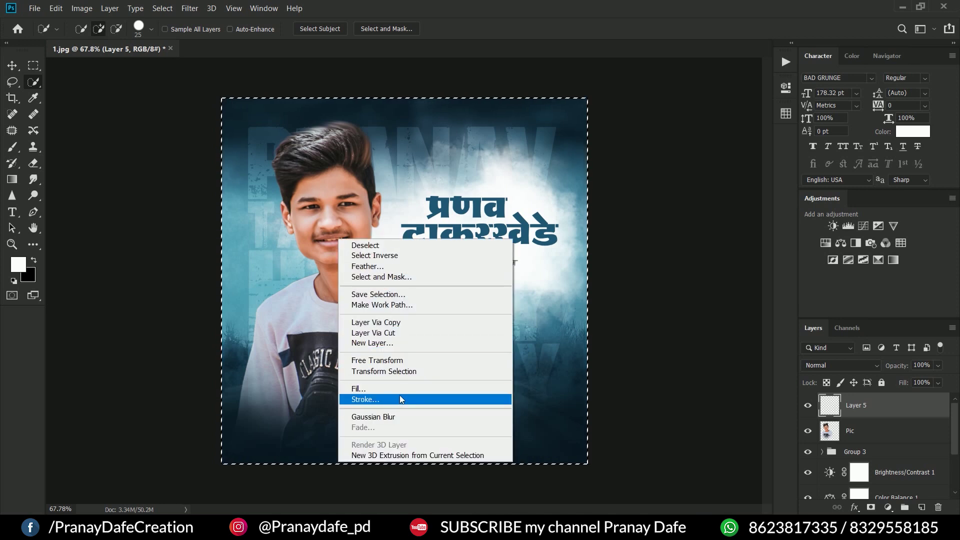
click(400, 397)
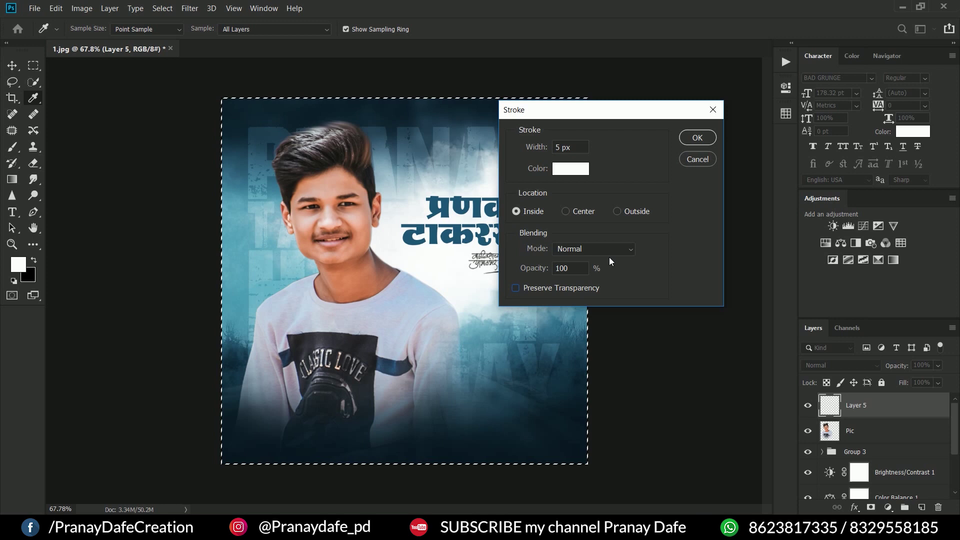
click(690, 140)
Step: Scale the white frame to about 95% and tilt it roughly 3 degrees
key(ctrl+t)
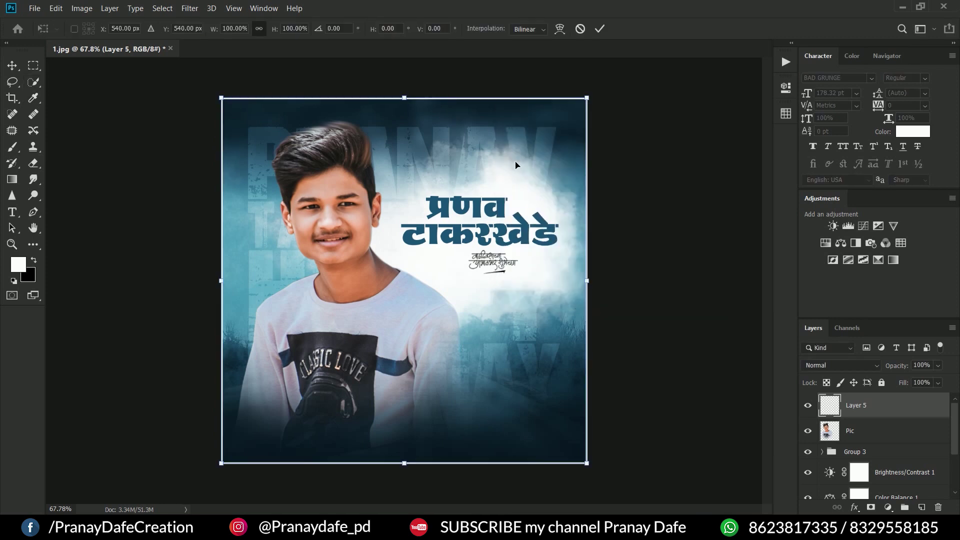
drag(411, 100, 412, 106)
drag(408, 464, 411, 455)
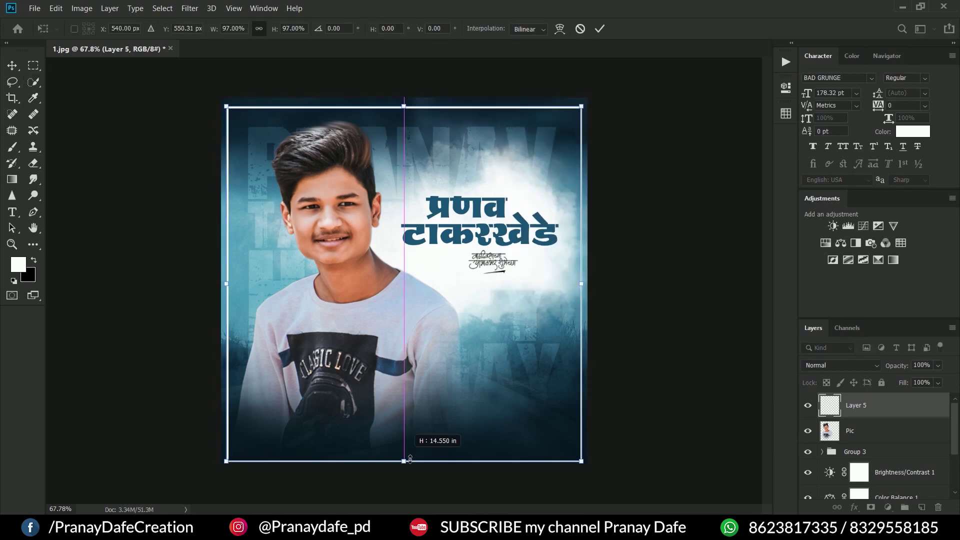
drag(574, 449, 600, 457)
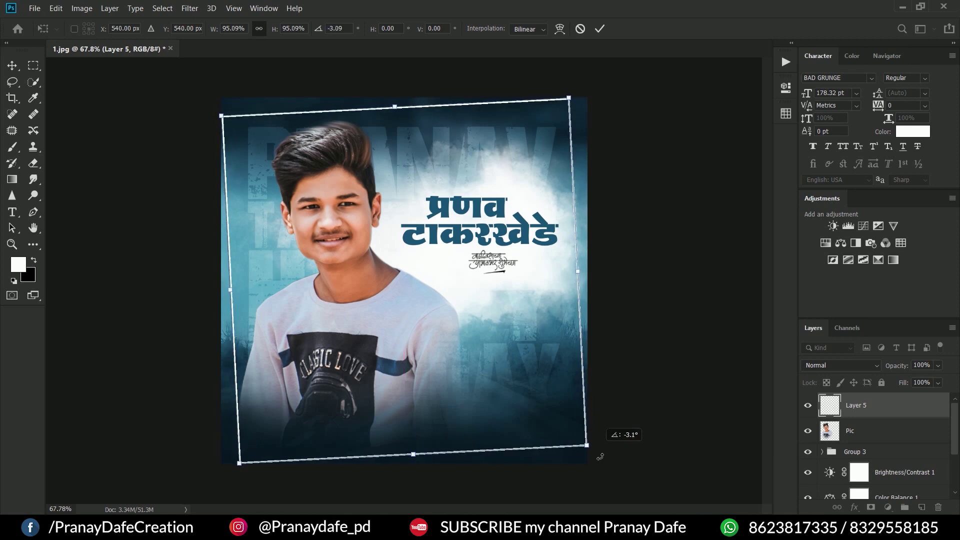
key(Return)
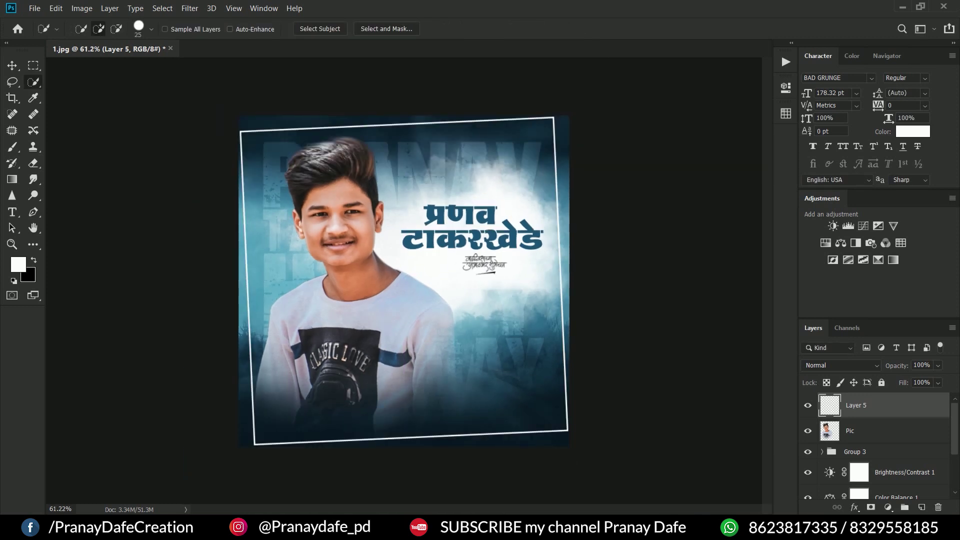
Step: Blend the frame layer with Overlay at 30% opacity
click(841, 365)
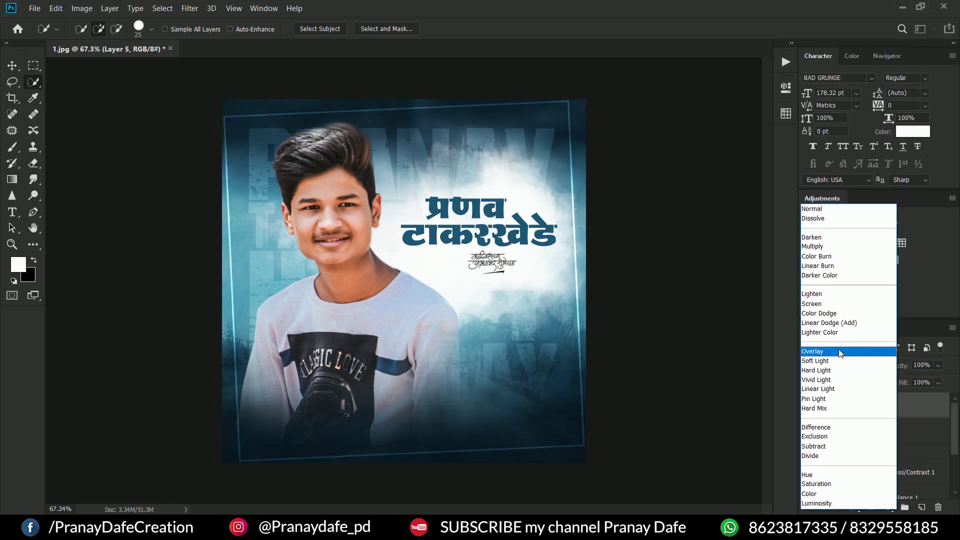
click(840, 351)
drag(900, 365, 878, 365)
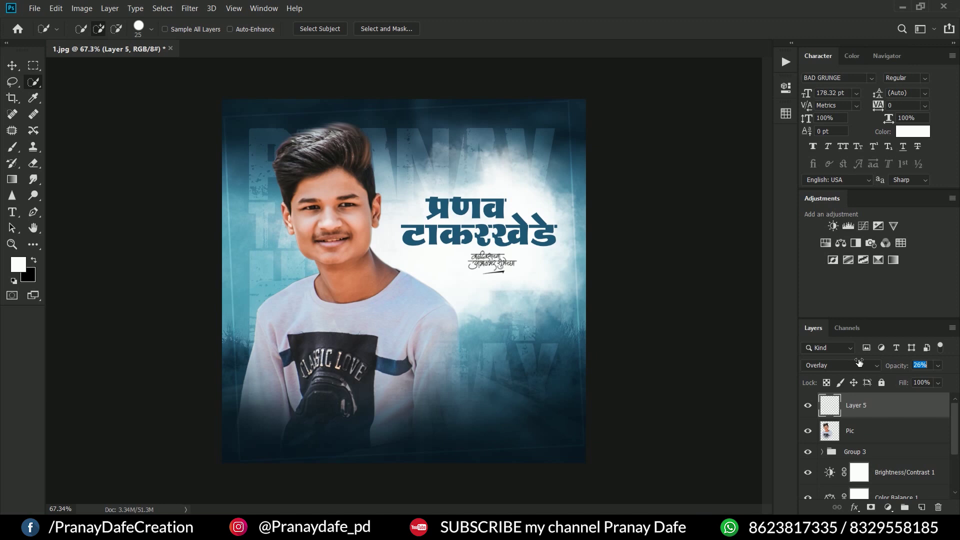
click(12, 67)
scroll(493, 380, down, 2)
scroll(493, 380, up, 2)
scroll(493, 380, down, 1)
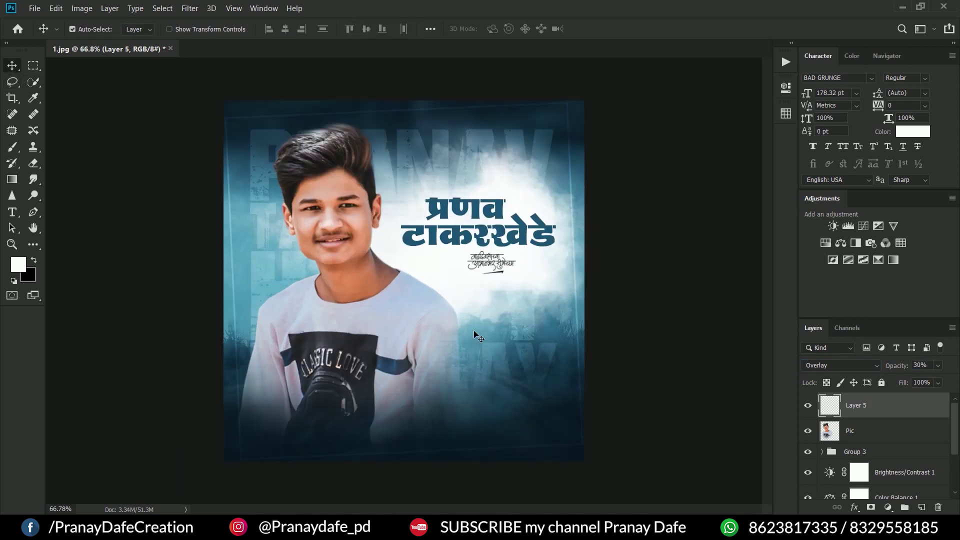
scroll(475, 335, down, 1)
scroll(484, 330, up, 2)
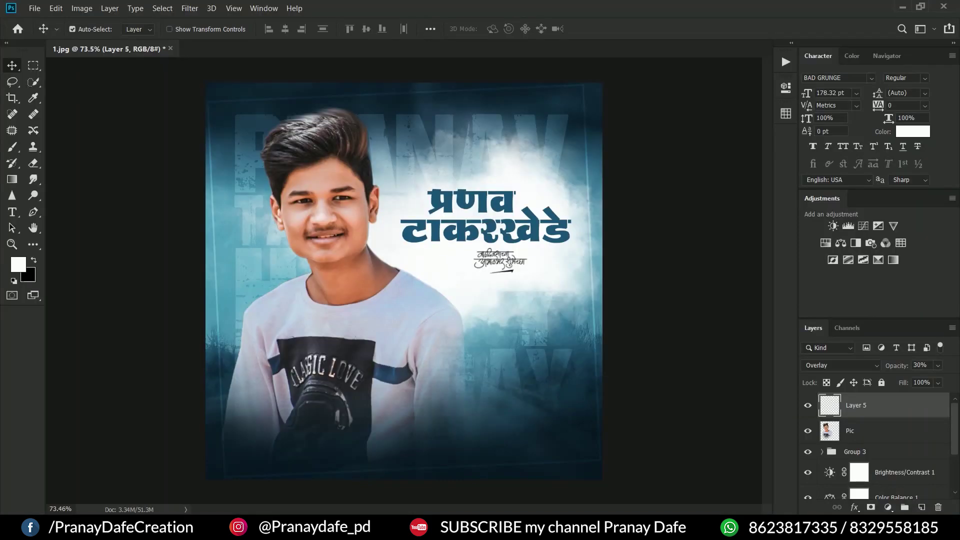
Step: Open TEXTS.psd from the Videos folder in File Explorer
click(308, 467)
click(75, 218)
click(145, 94)
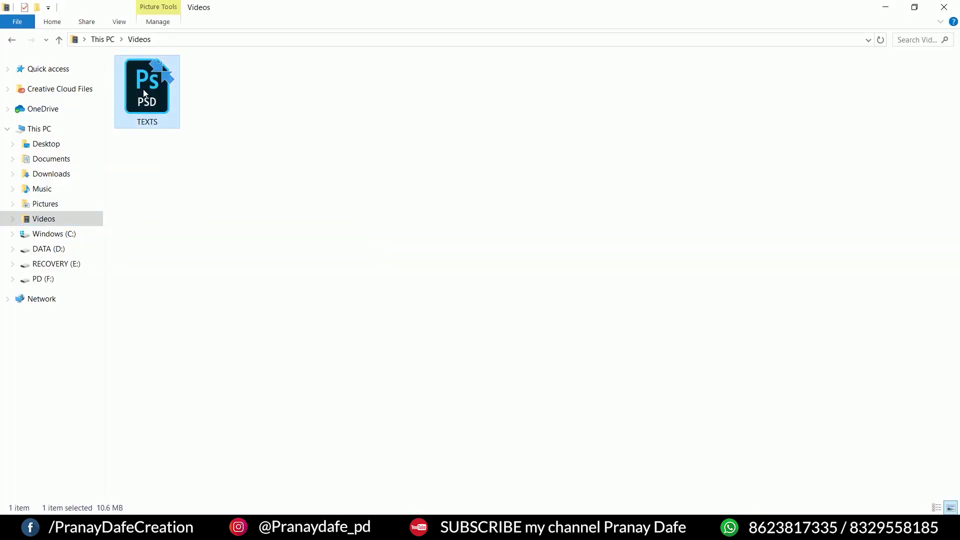
double_click(144, 96)
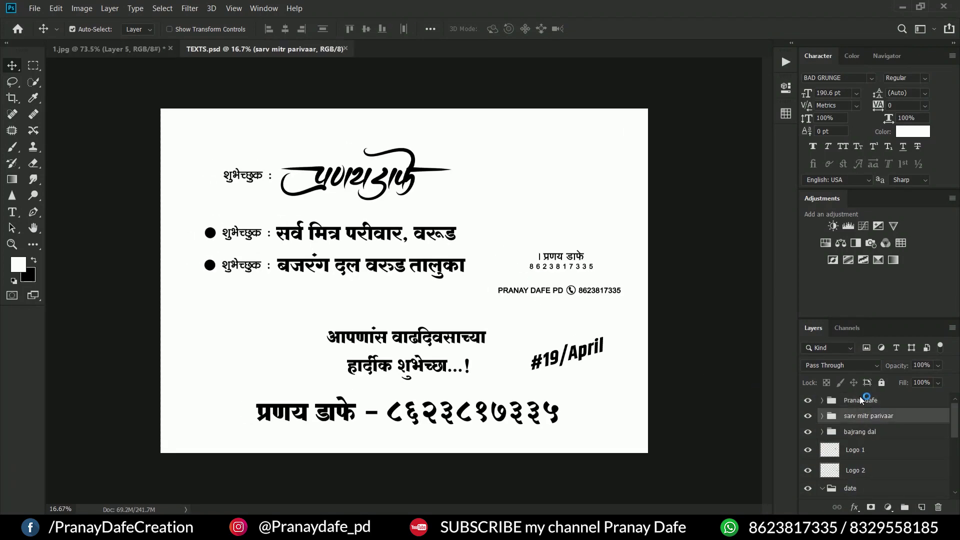
Step: Bring the signature group into the poster, scaled to about 18% below the title
mouse_move(859, 400)
mouse_down()
mouse_move(139, 50)
mouse_move(413, 383)
mouse_up()
key(ctrl+t)
mouse_move(741, 355)
mouse_down()
mouse_move(198, 237)
mouse_move(439, 346)
mouse_move(440, 393)
mouse_up()
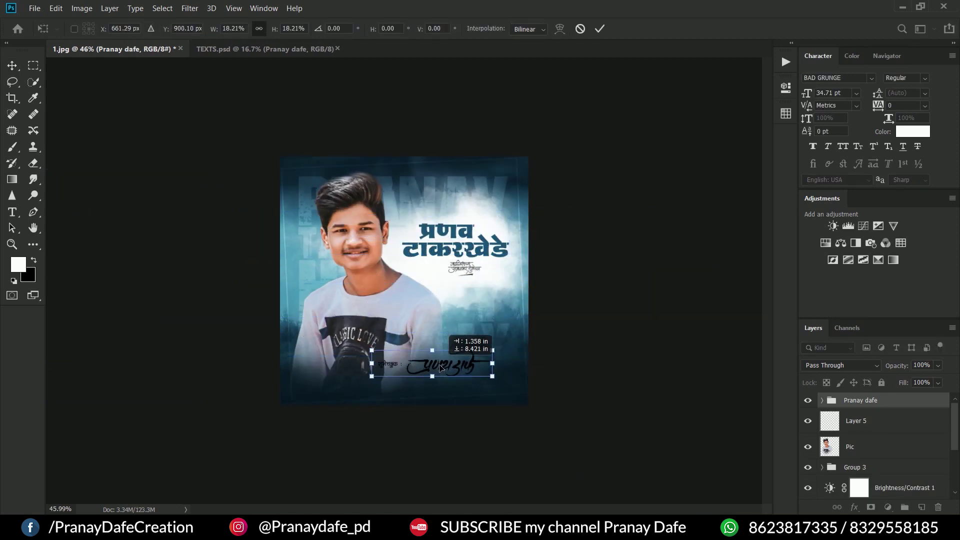
key(Return)
key(ctrl+0)
drag(505, 431, 506, 432)
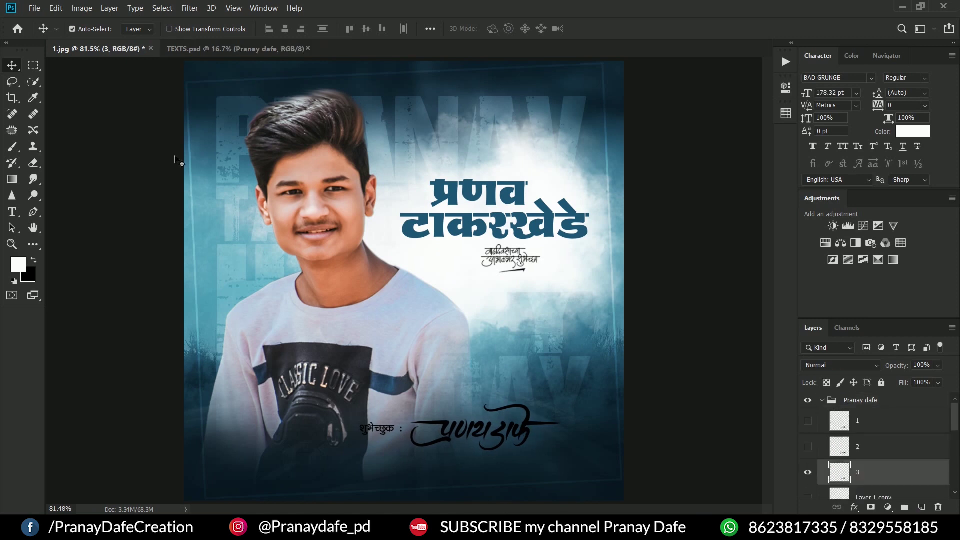
Step: Make the signature white with Hue/Saturation Lightness 100
click(81, 8)
click(255, 114)
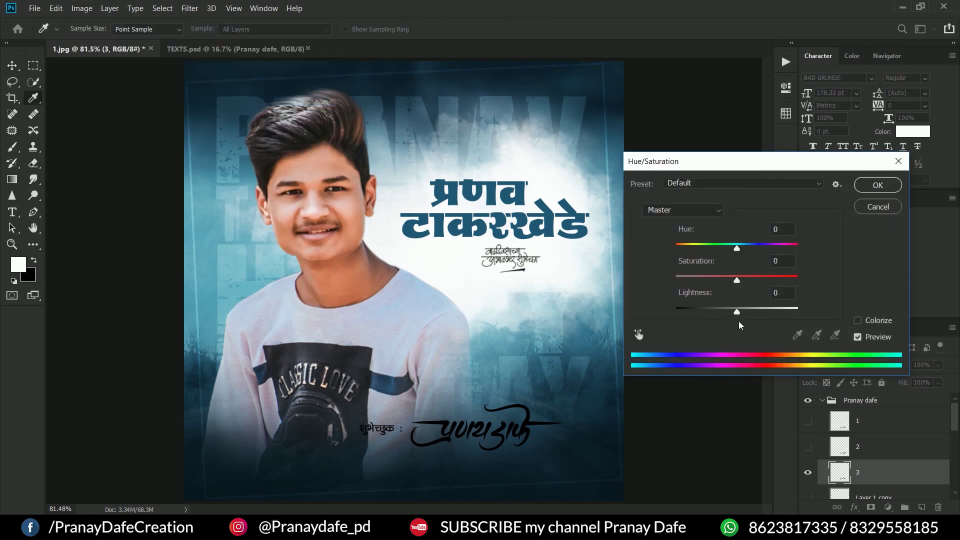
text(100)
click(877, 185)
key(v)
Step: Start editing the शुभेच्छुक label text and bring up its colour picker
scroll(400, 425, up, 5)
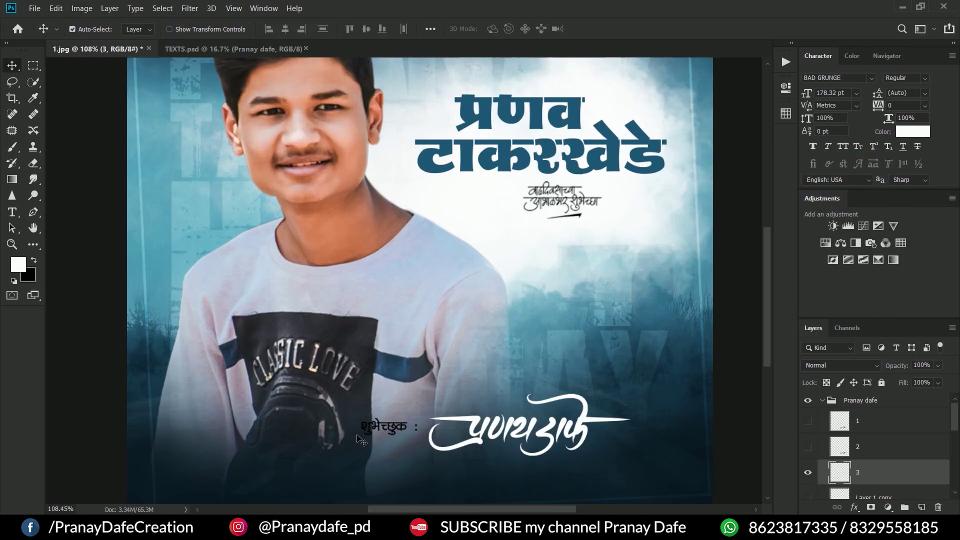
click(420, 418)
scroll(410, 422, down, 3)
scroll(395, 429, down, 2)
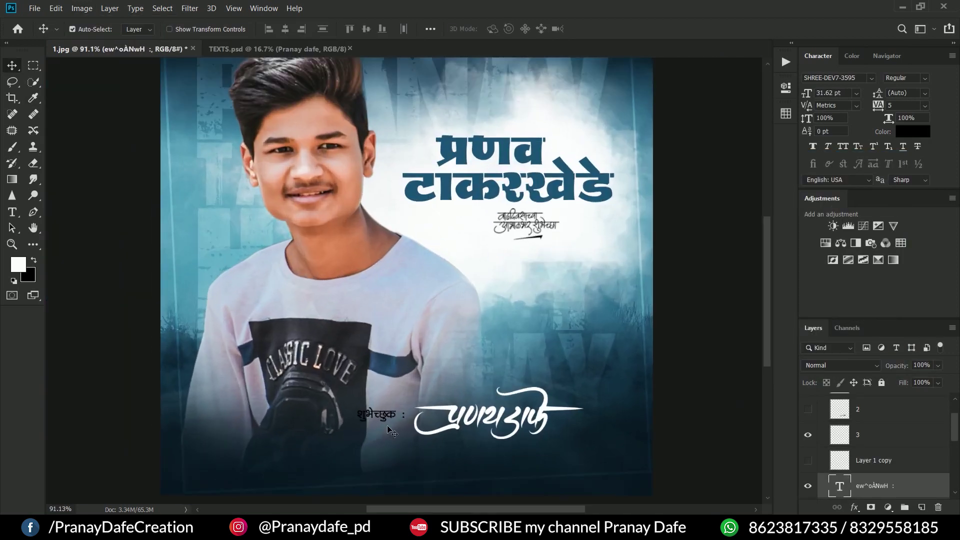
double_click(387, 419)
click(17, 265)
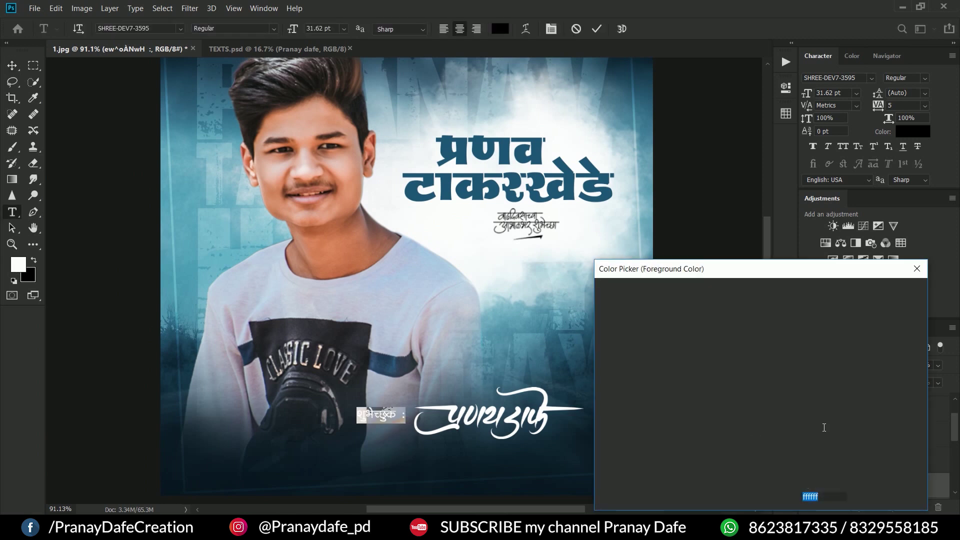
Step: Colour the शुभेच्छुक label pale warm gold #ffd492
drag(677, 356, 679, 275)
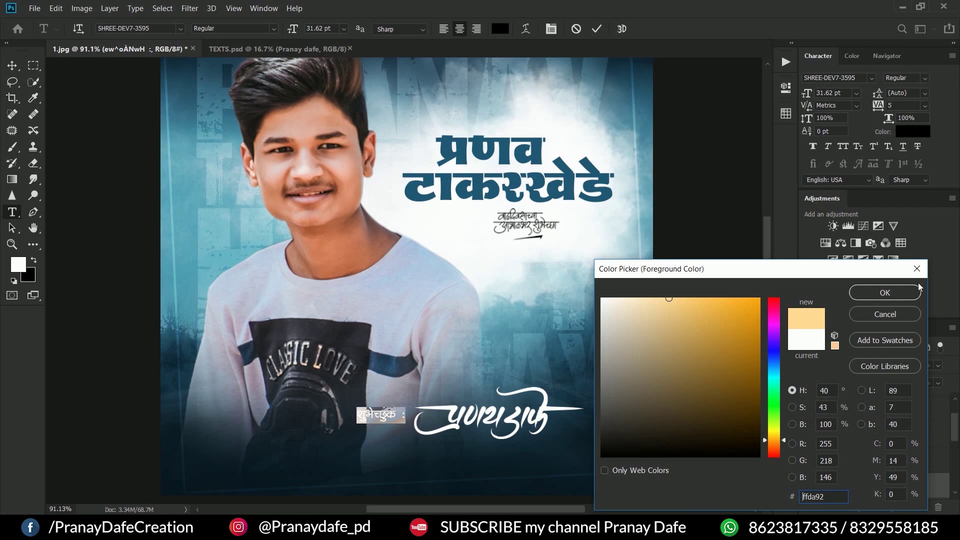
click(884, 293)
click(12, 65)
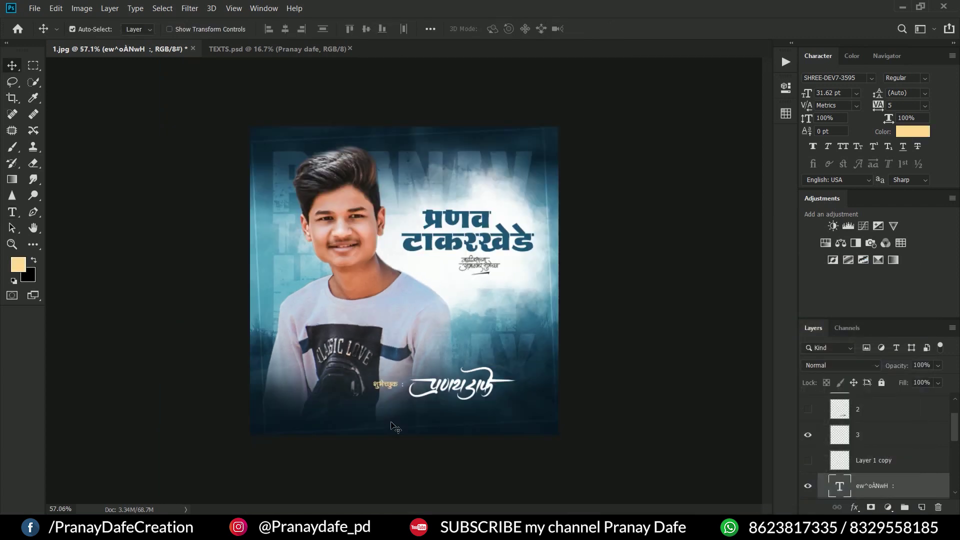
Step: Re-edit the label, reset colours to default black and white, and commit
scroll(383, 417, down, 2)
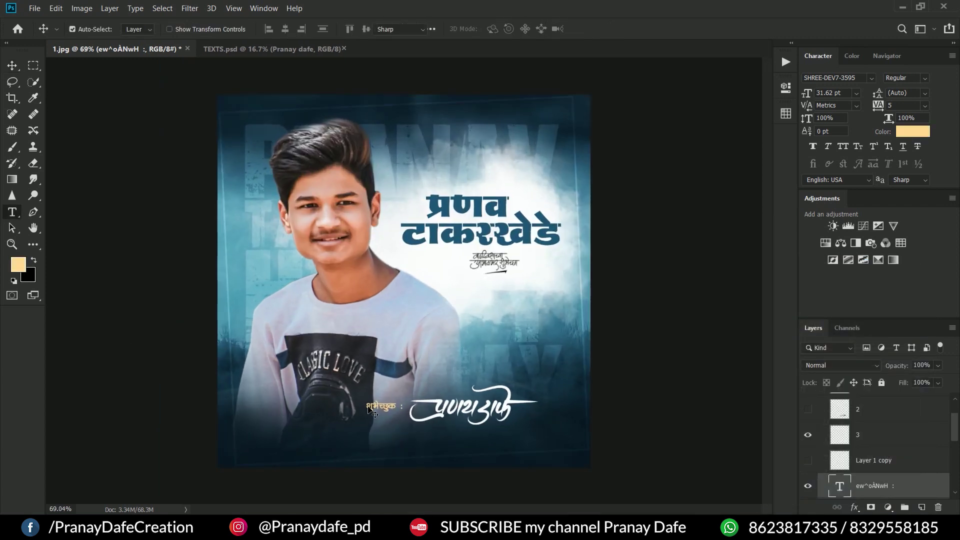
double_click(370, 410)
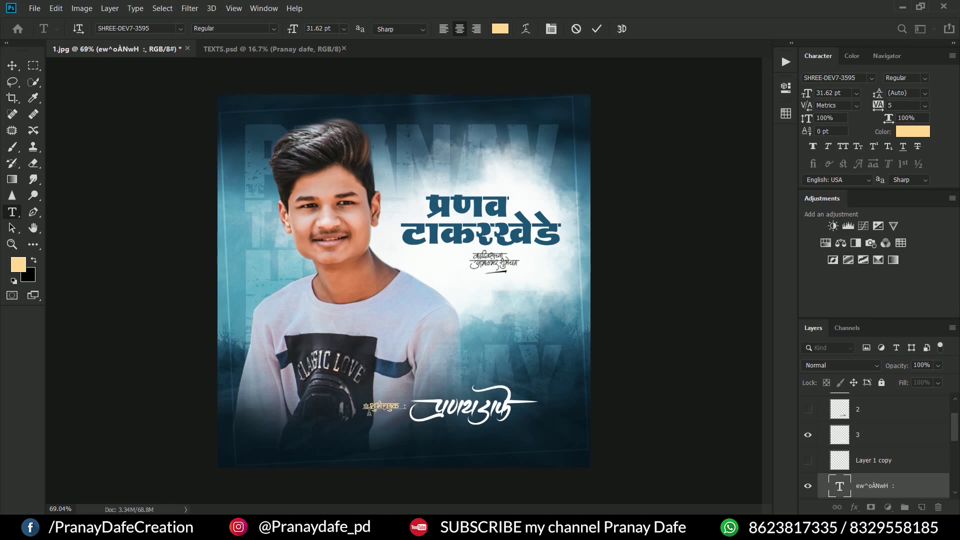
text(❋)
click(19, 283)
click(12, 65)
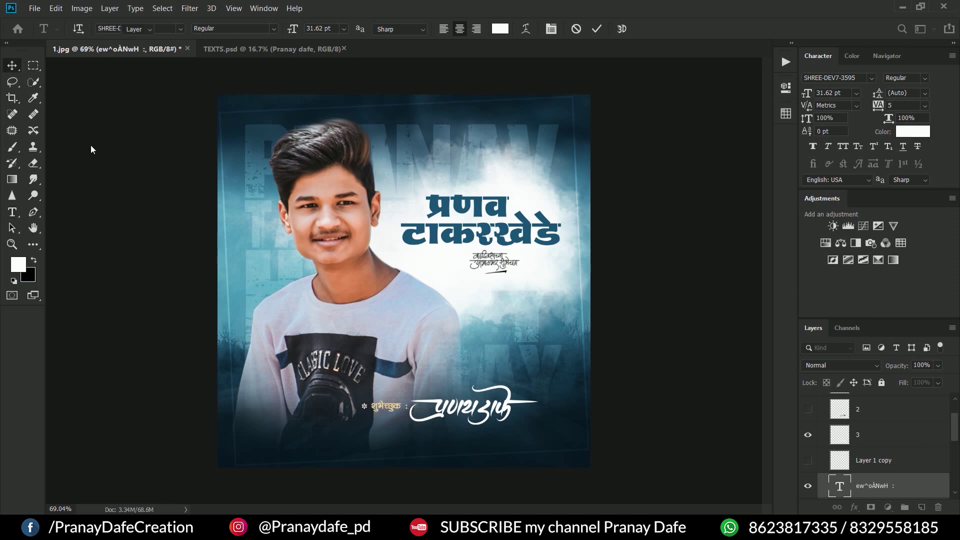
scroll(467, 429, down, 1)
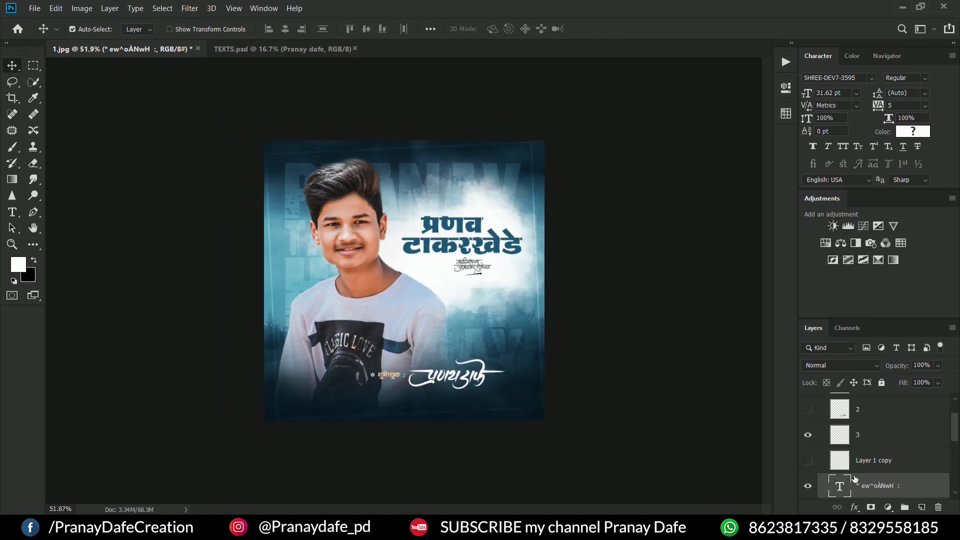
Step: Move the signature group slightly lower, scale it to about 96%, then return to TEXTS.psd
scroll(874, 439, up, 1)
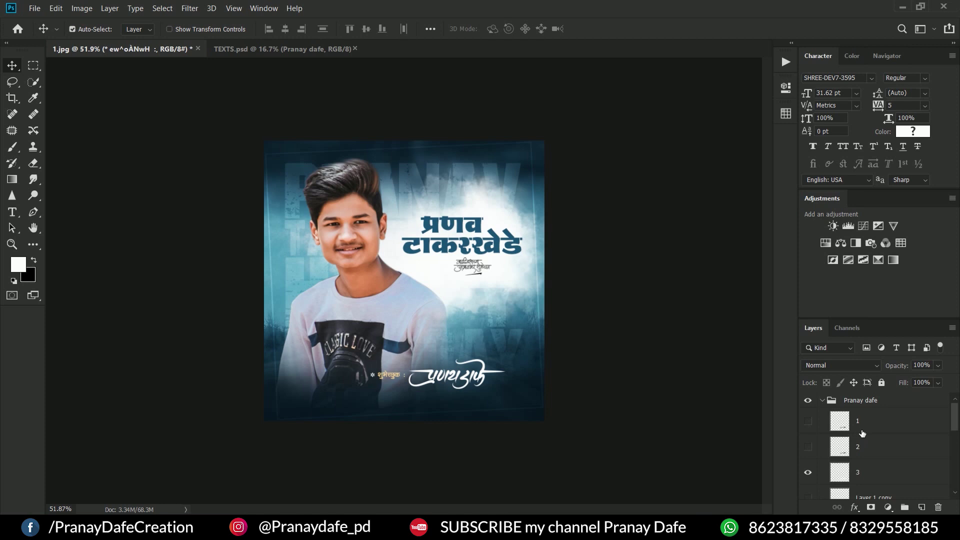
click(827, 399)
key(ctrl+t)
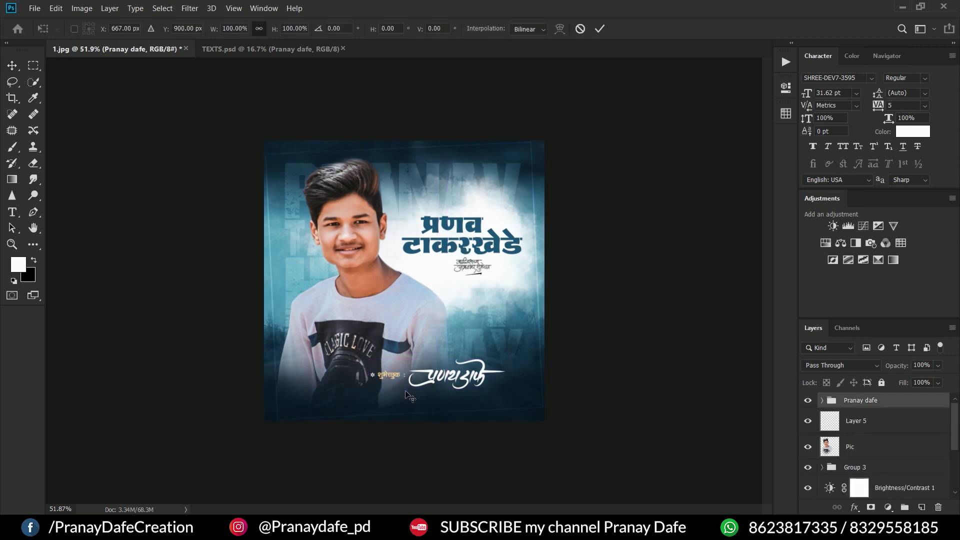
drag(433, 378, 452, 386)
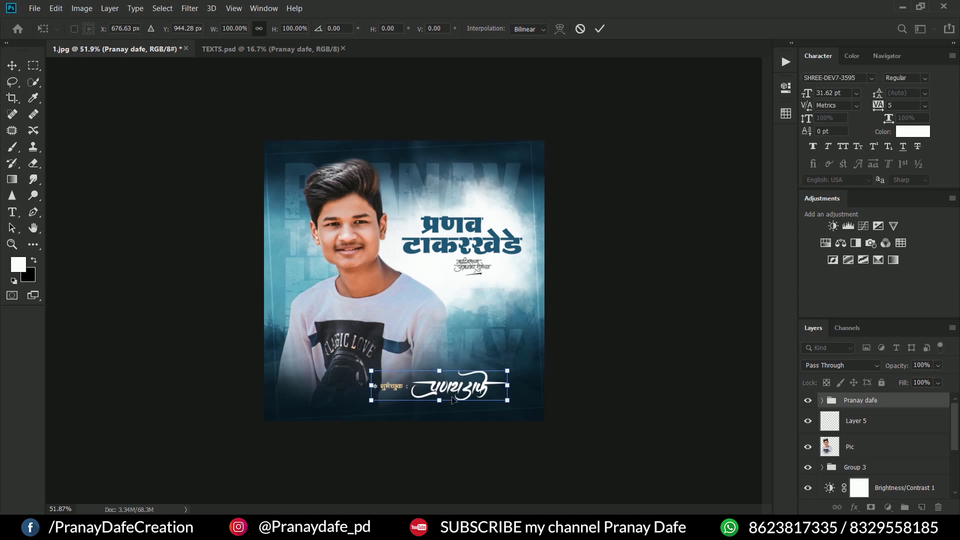
drag(506, 401, 479, 392)
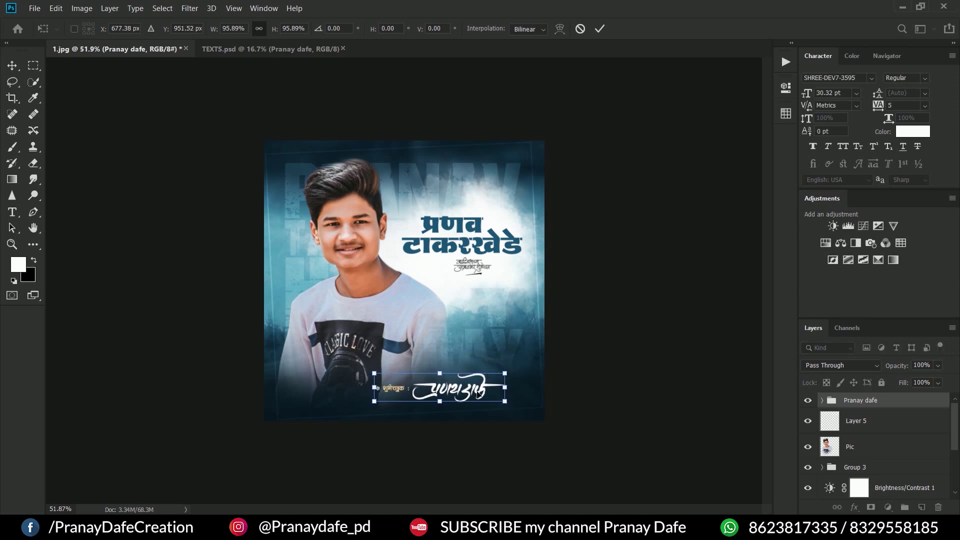
key(Return)
scroll(476, 409, up, 3)
key(ctrl+Tab)
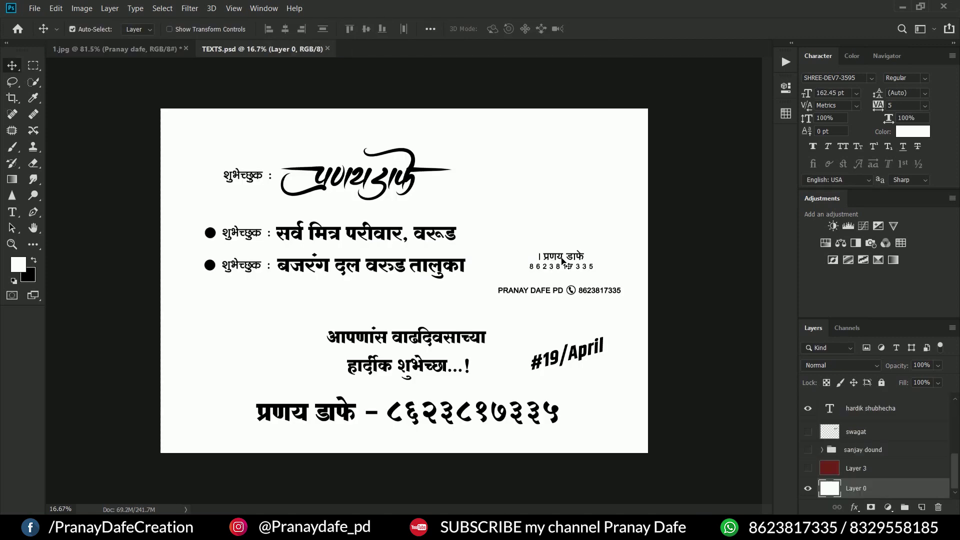
Step: Place the name-and-contact logo from TEXTS.psd in the poster's top-right corner, slightly resized
key(ctrl+t)
mouse_move(564, 262)
mouse_down()
mouse_move(515, 272)
mouse_move(575, 90)
mouse_up()
key(Return)
click(82, 8)
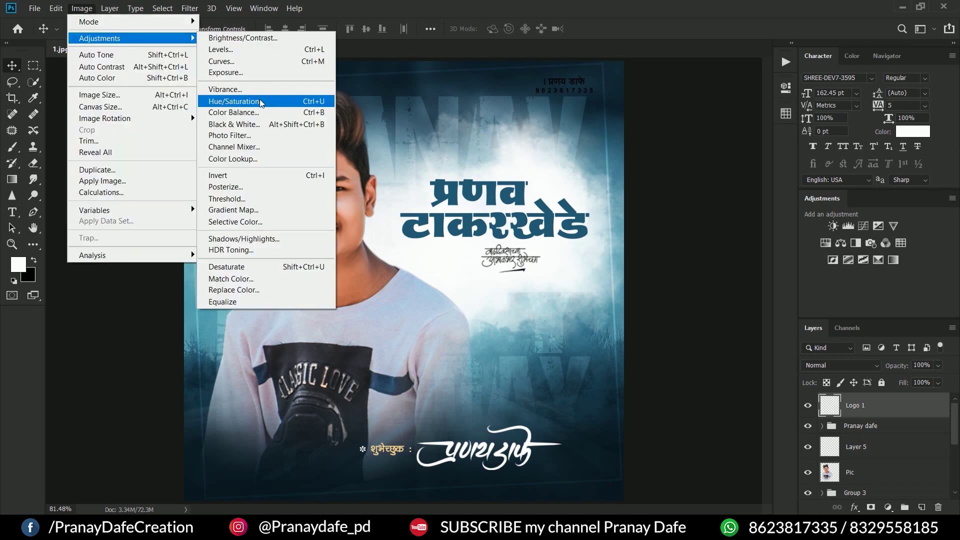
click(267, 98)
click(878, 186)
key(ctrl+t)
drag(568, 95, 568, 92)
key(Return)
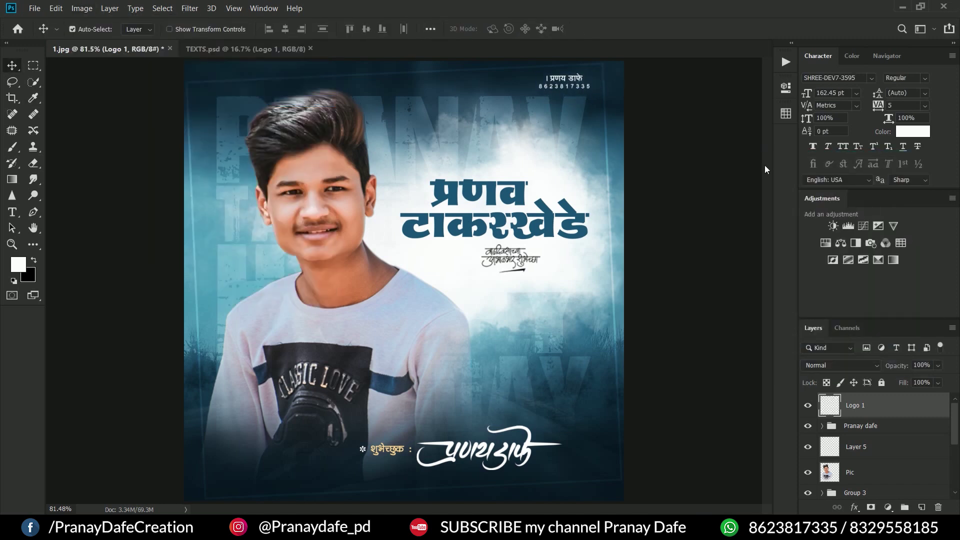
Step: Above the Pic layer, add a Brightness/Contrast adjustment with contrast raised to 47
scroll(636, 280, down, 1)
scroll(636, 349, down, 1)
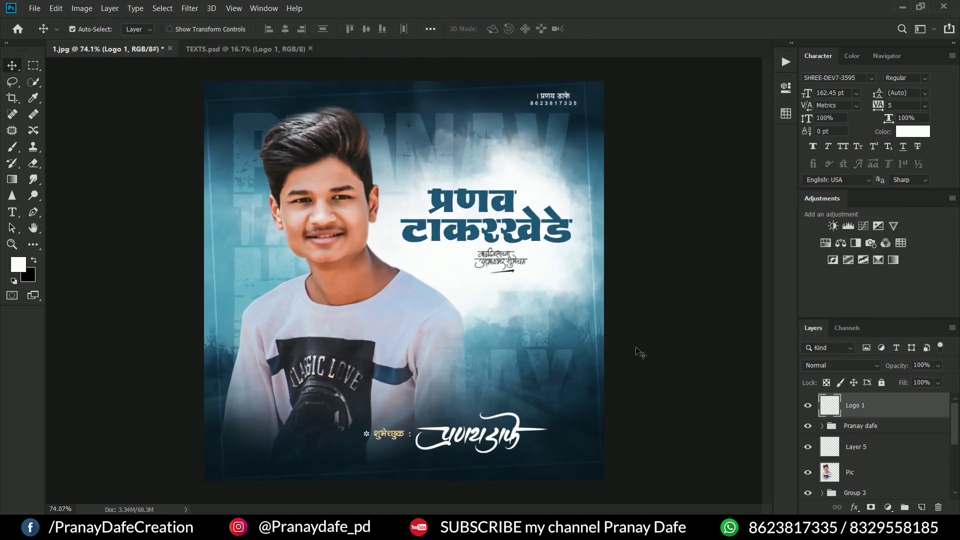
scroll(861, 434, down, 2)
click(855, 415)
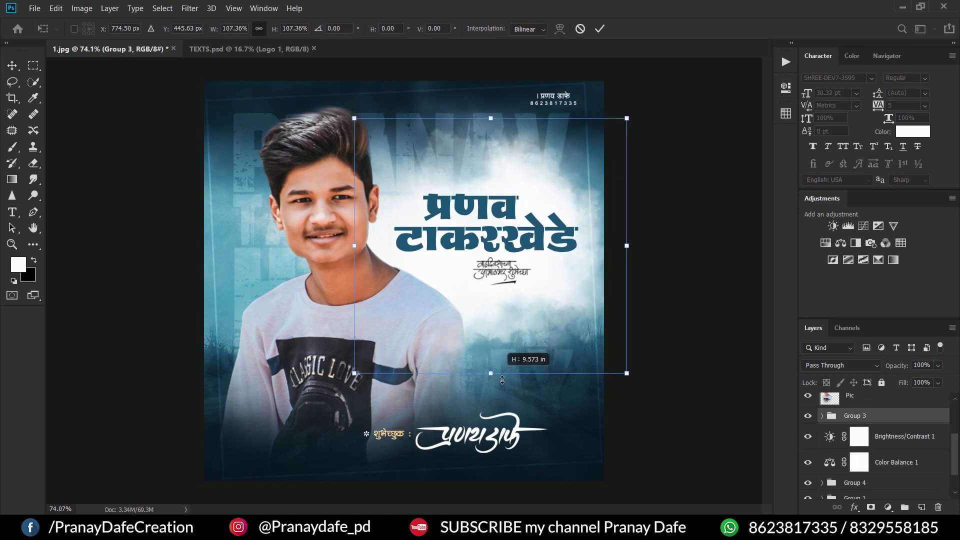
scroll(540, 182, up, 1)
scroll(540, 182, down, 2)
scroll(528, 321, down, 1)
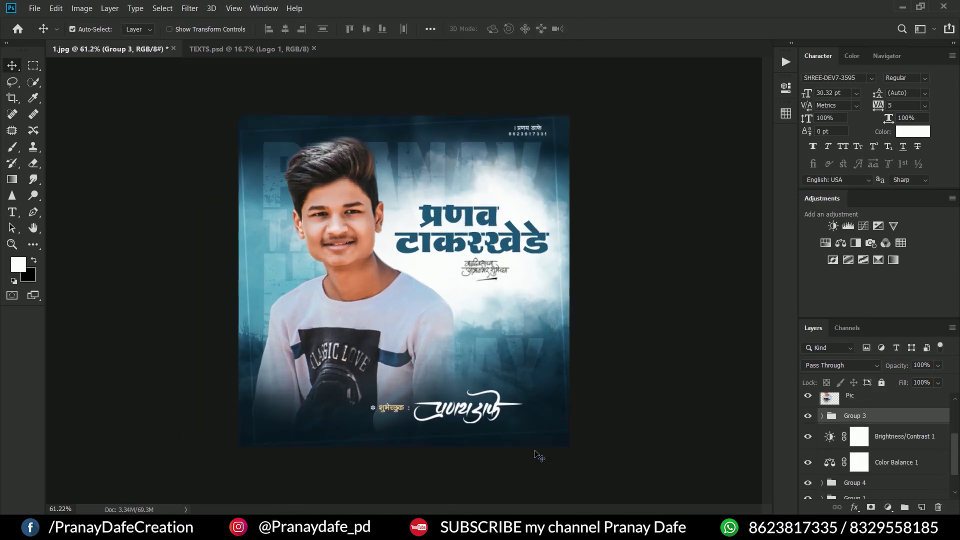
ctrl+click(336, 325)
scroll(370, 280, down, 2)
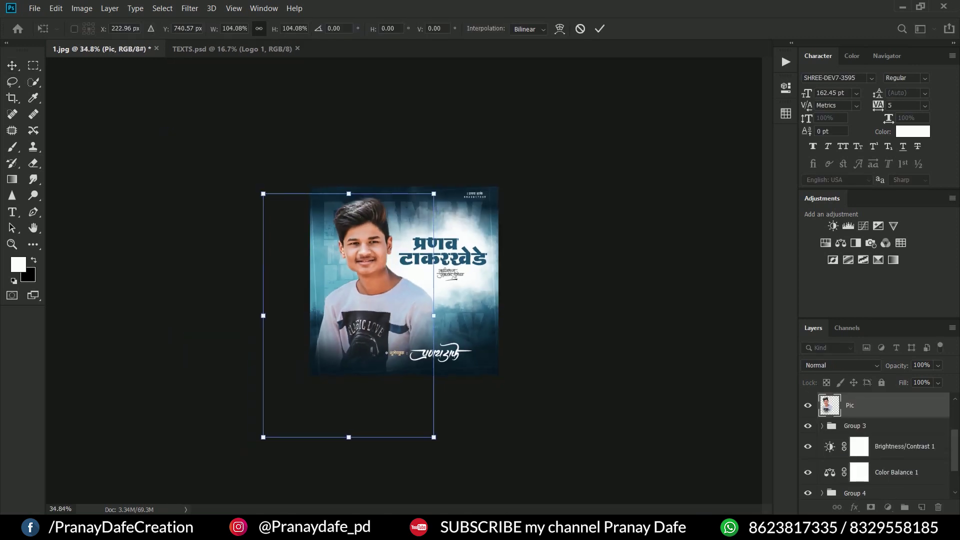
scroll(457, 339, up, 3)
click(894, 436)
click(832, 226)
mouse_move(698, 178)
mouse_down()
mouse_move(724, 181)
mouse_move(687, 156)
mouse_up()
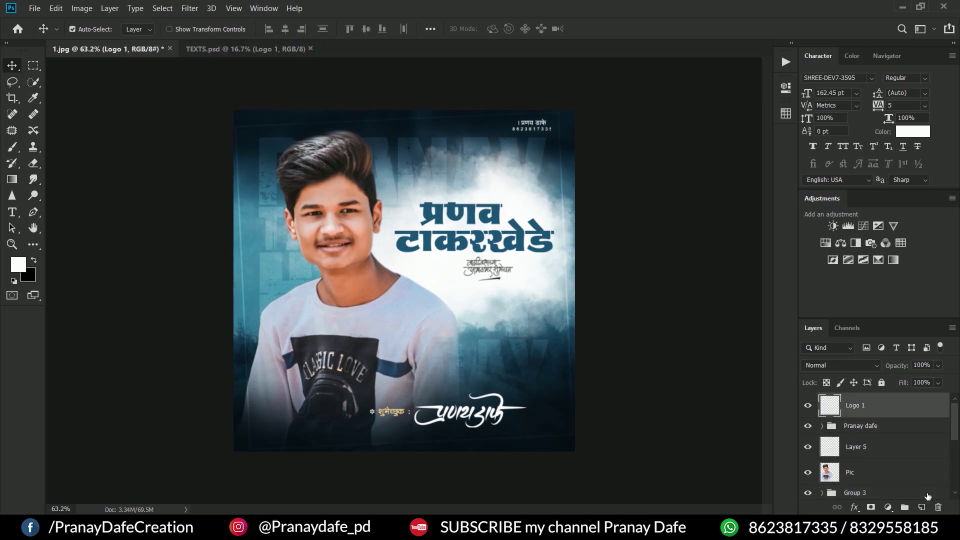
Step: Add a Color Balance layer with midtones at -16 cyan-red, +5 magenta-green, +18 yellow-blue
click(840, 243)
drag(682, 150, 673, 151)
drag(689, 193, 687, 192)
drag(675, 150, 673, 151)
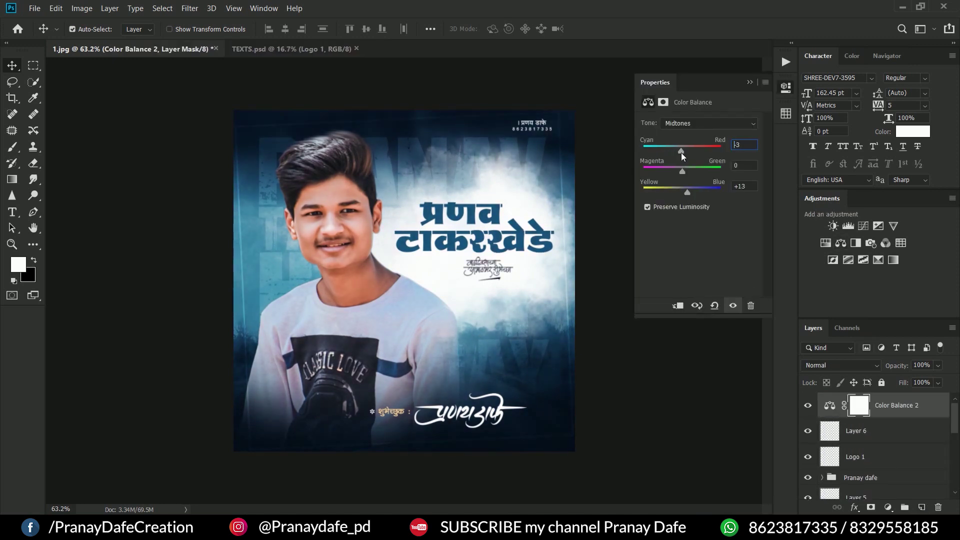
drag(682, 171, 691, 193)
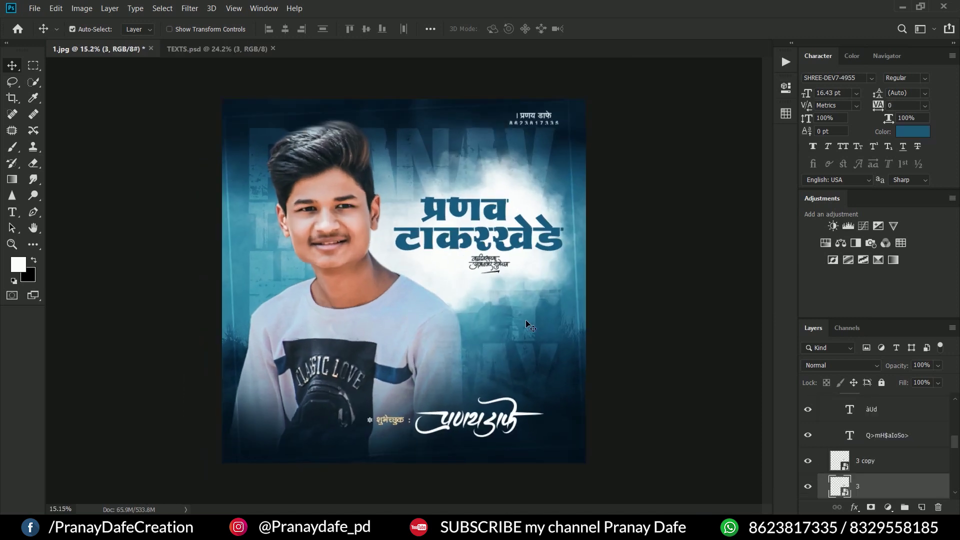
scroll(508, 233, up, 5)
Step: Enlarge both title shadow text layers to about 115% and set them to Normal at 25% opacity
click(891, 428)
shift+click(880, 409)
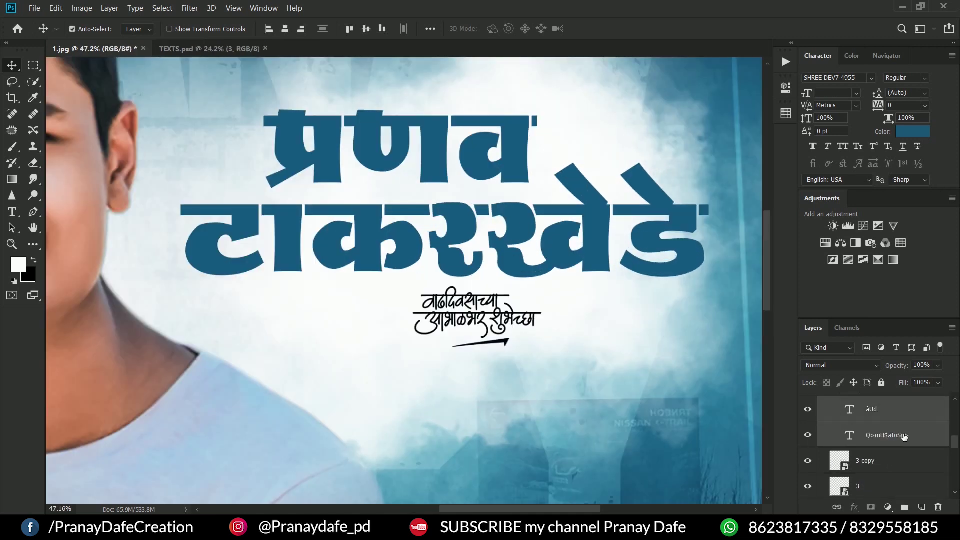
key(ctrl+t)
scroll(441, 203, down, 2)
drag(447, 157, 447, 143)
drag(446, 288, 452, 286)
click(860, 364)
click(833, 214)
text(25)
key(Return)
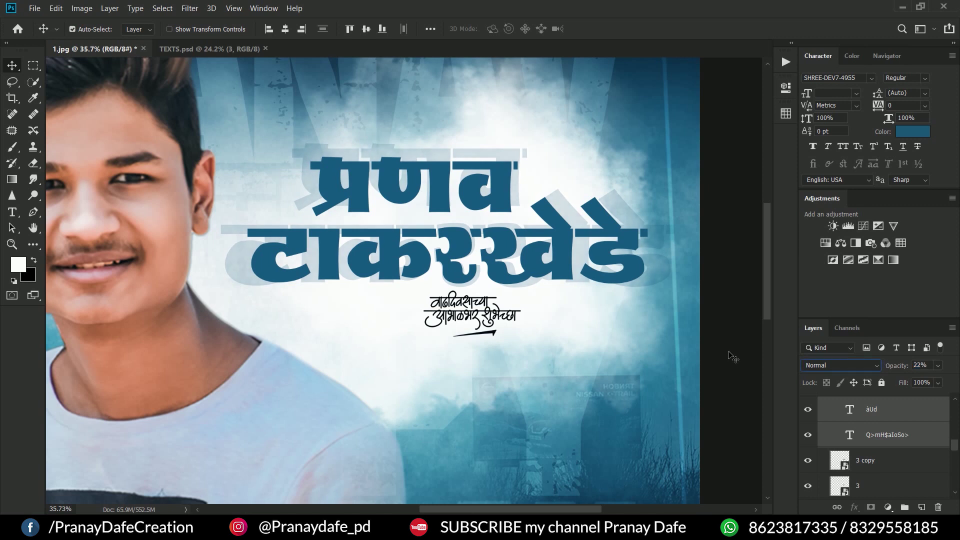
Step: Enlarge calligraphy layer 3 slightly and fade it to about 19% opacity in Normal mode
click(550, 347)
scroll(550, 347, up, 2)
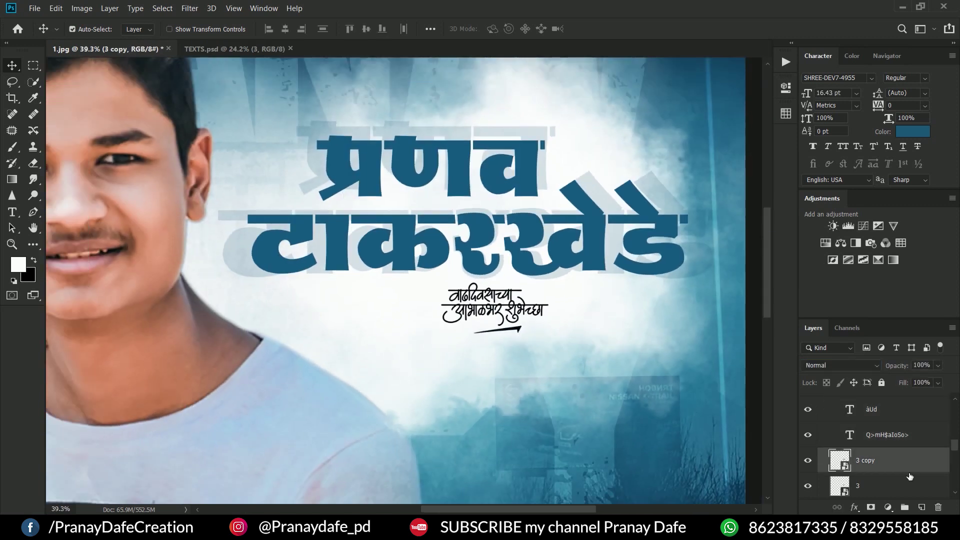
click(874, 488)
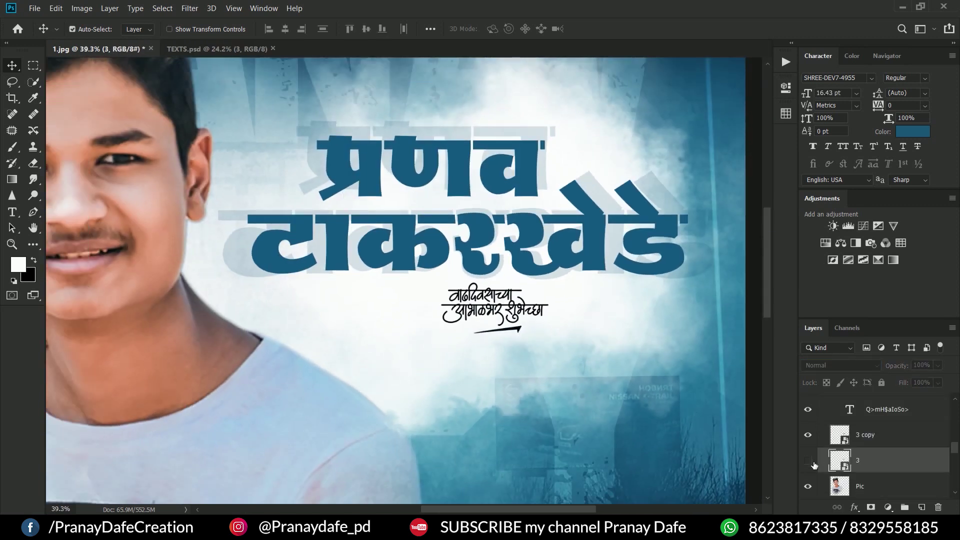
key(ctrl+t)
drag(492, 410, 492, 422)
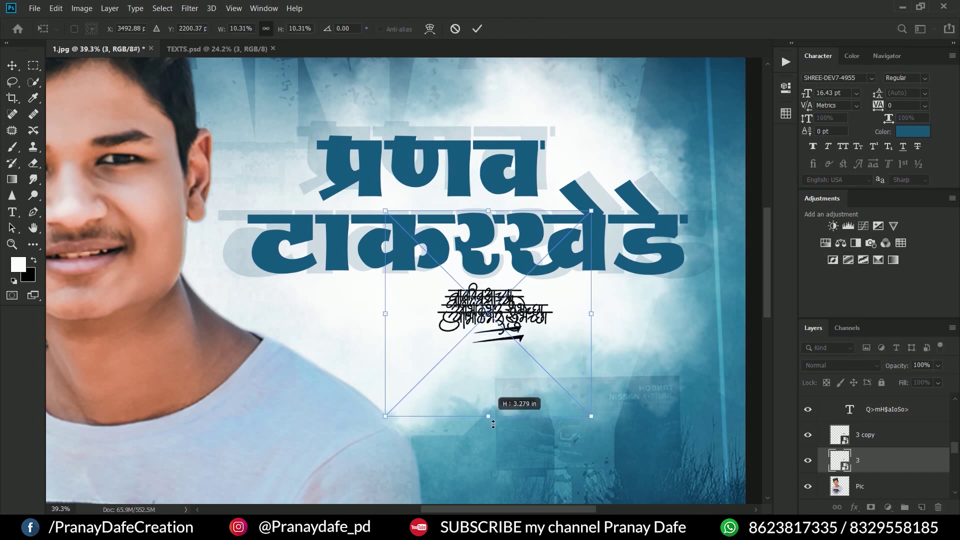
key(Return)
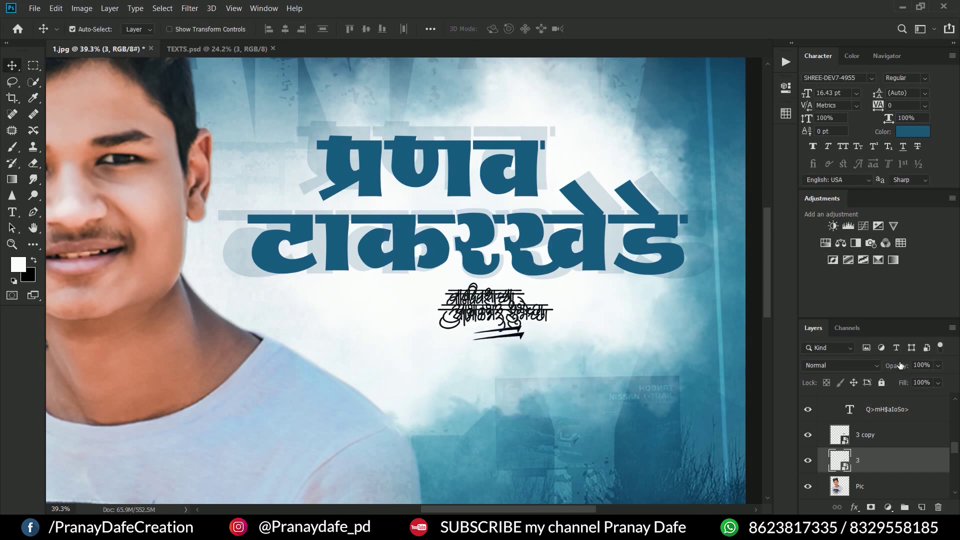
click(841, 365)
key(Escape)
drag(879, 368, 855, 363)
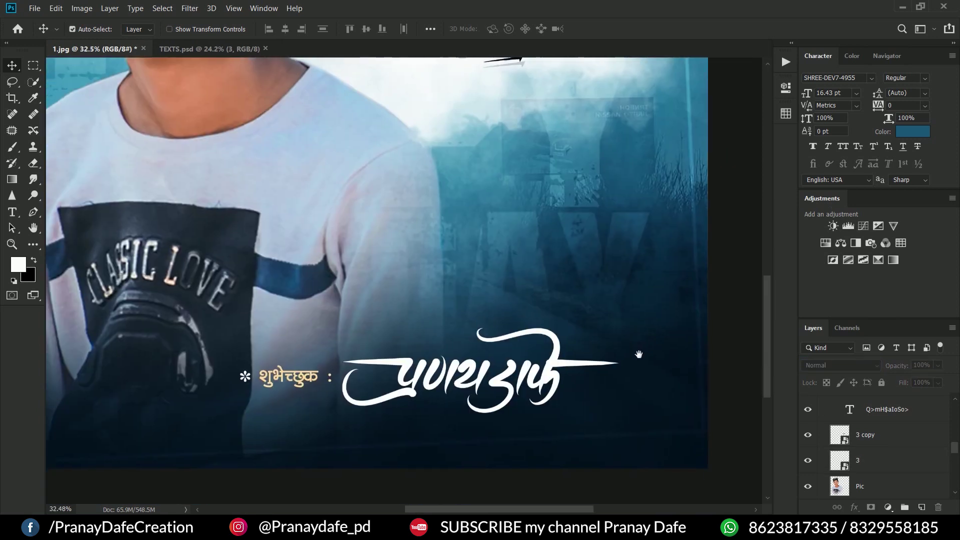
Step: Duplicate the signature layer, enlarge the copy about 107%, and blend it Soft Light at about 24%
key(ctrl+j)
key(ctrl+t)
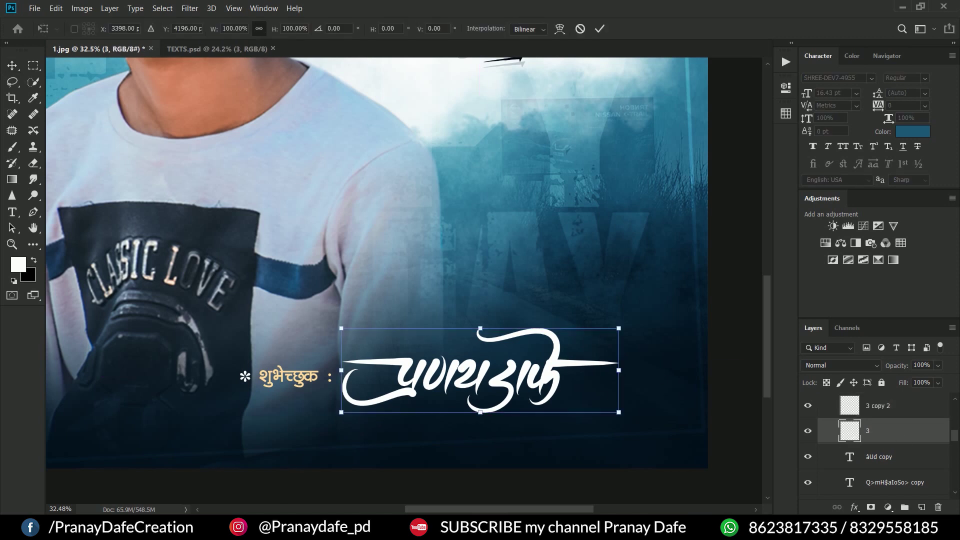
drag(479, 412, 493, 348)
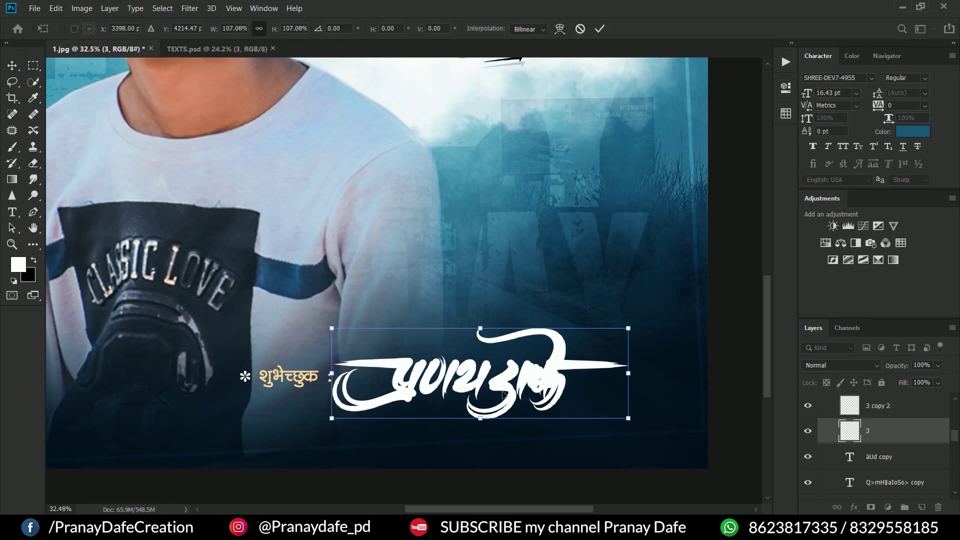
key(Return)
click(864, 364)
click(835, 364)
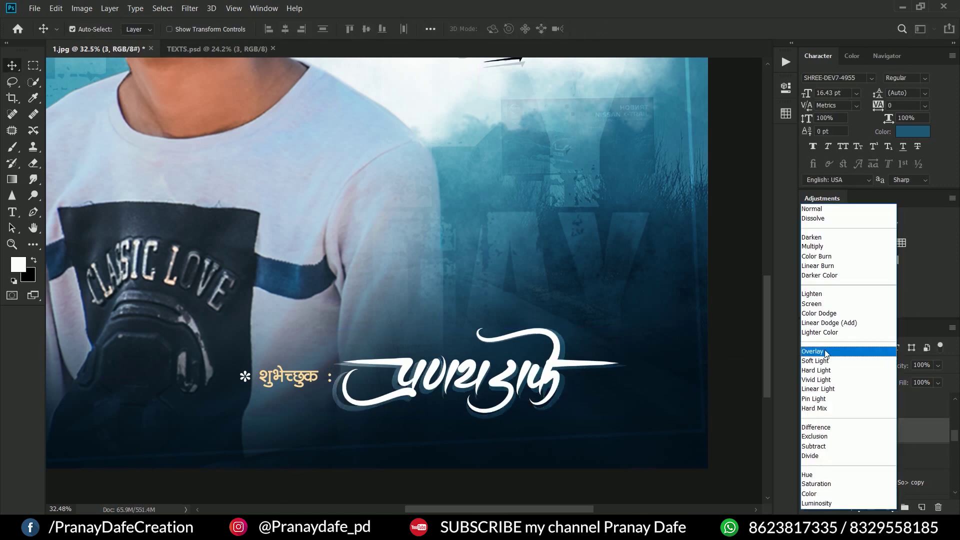
click(829, 359)
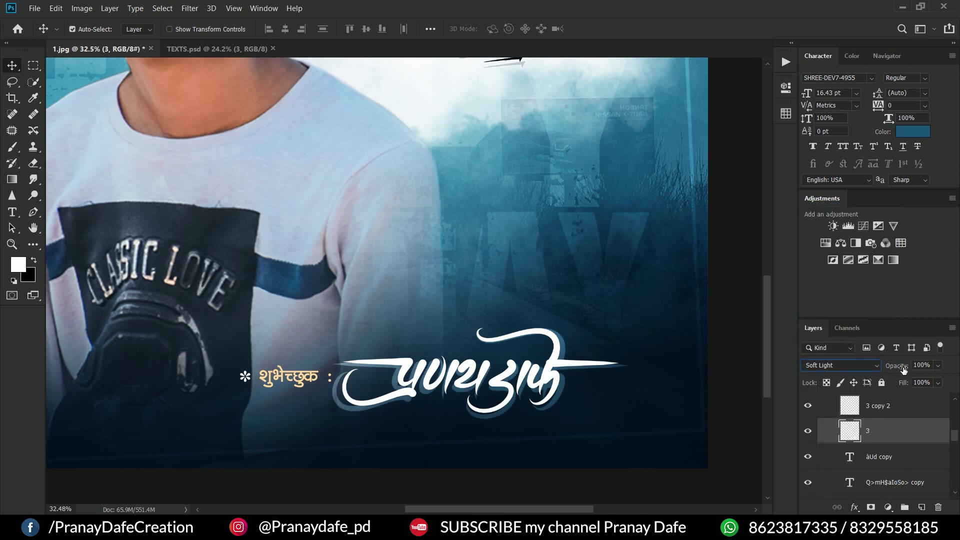
drag(902, 370, 855, 370)
Step: Scale the signature shadow to about 108.93% and nudge it up and left
key(ctrl+t)
drag(628, 326, 638, 325)
drag(486, 325, 483, 319)
drag(510, 388, 507, 383)
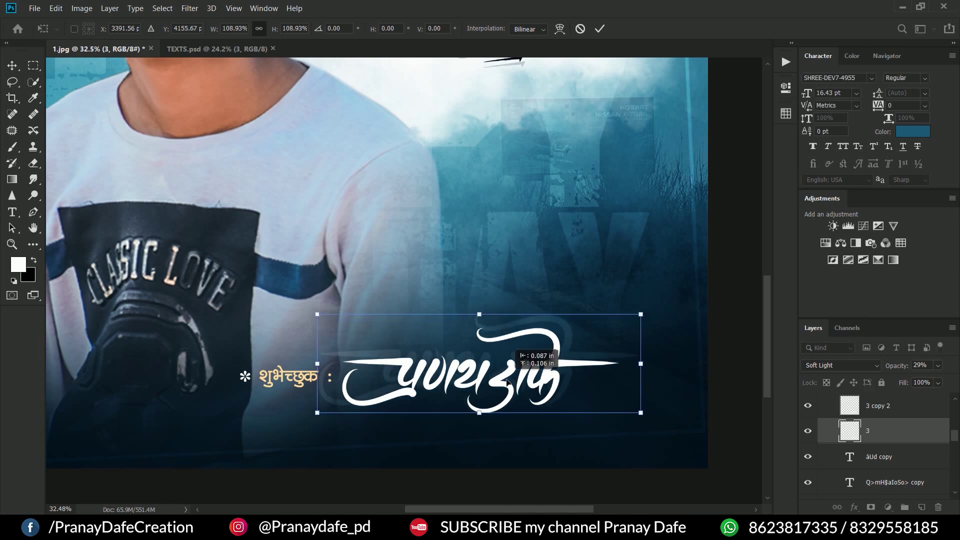
key(Return)
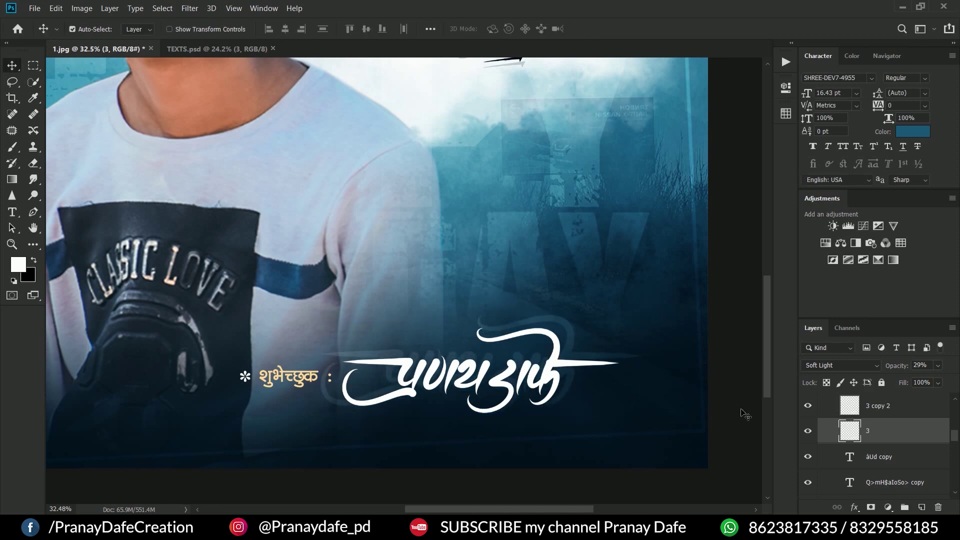
key(ctrl+0)
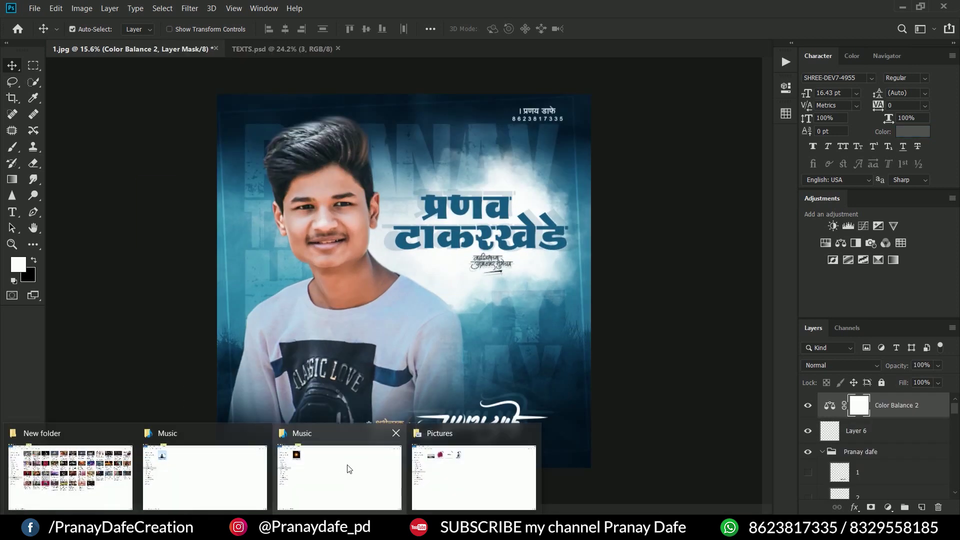
Step: Drop the lens flare image onto the poster in Screen mode, enlarged to about 160% and moved up-left
click(349, 468)
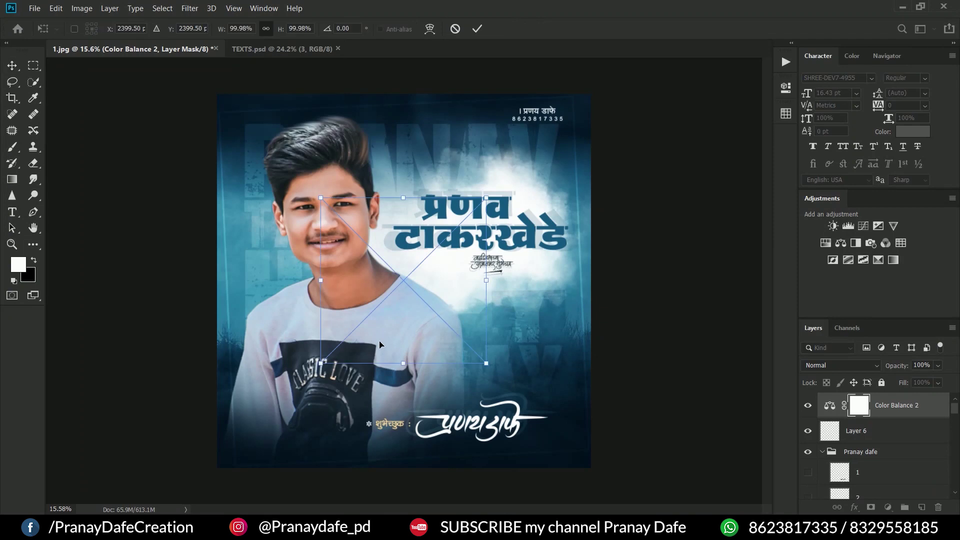
drag(145, 88, 404, 281)
click(840, 365)
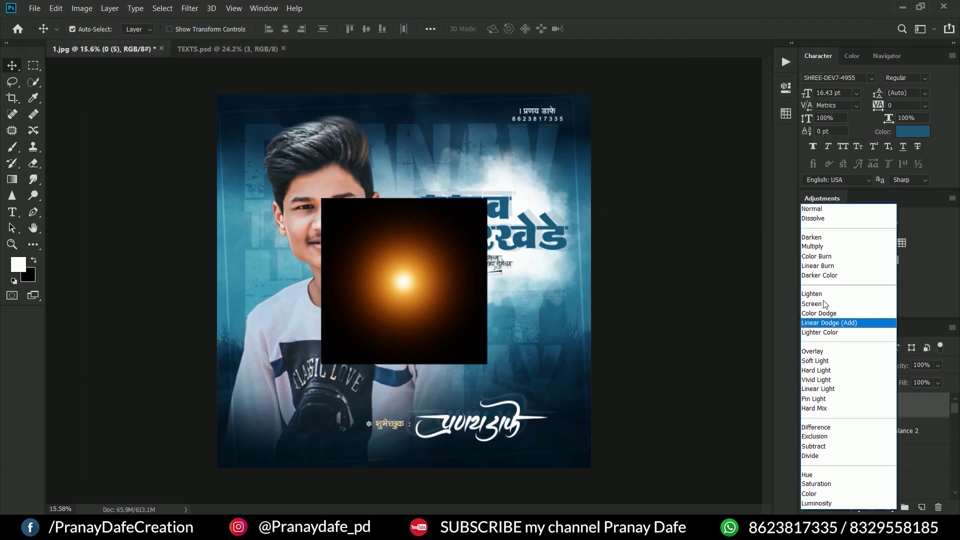
click(822, 299)
drag(386, 313, 213, 267)
drag(313, 316, 435, 425)
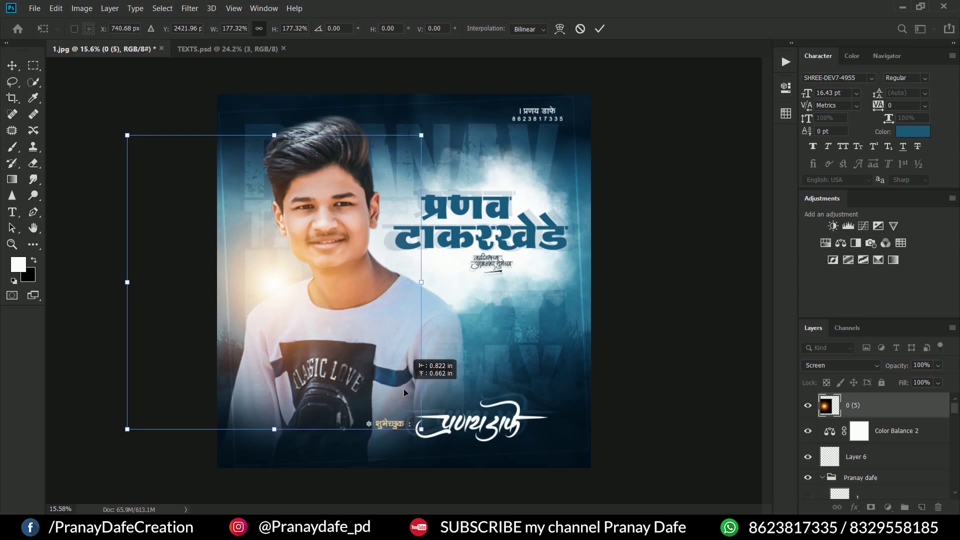
key(Return)
key(ctrl+0)
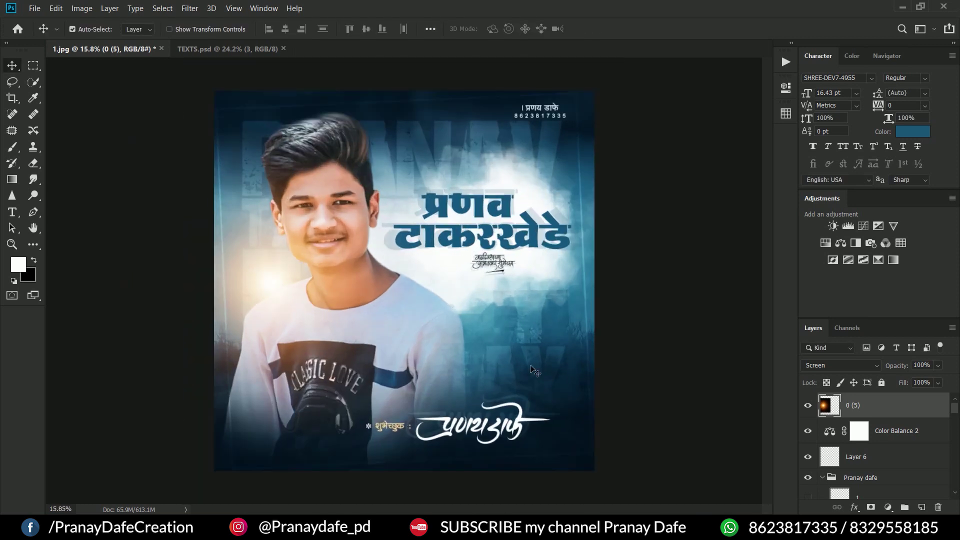
scroll(537, 369, down, 2)
scroll(537, 370, up, 2)
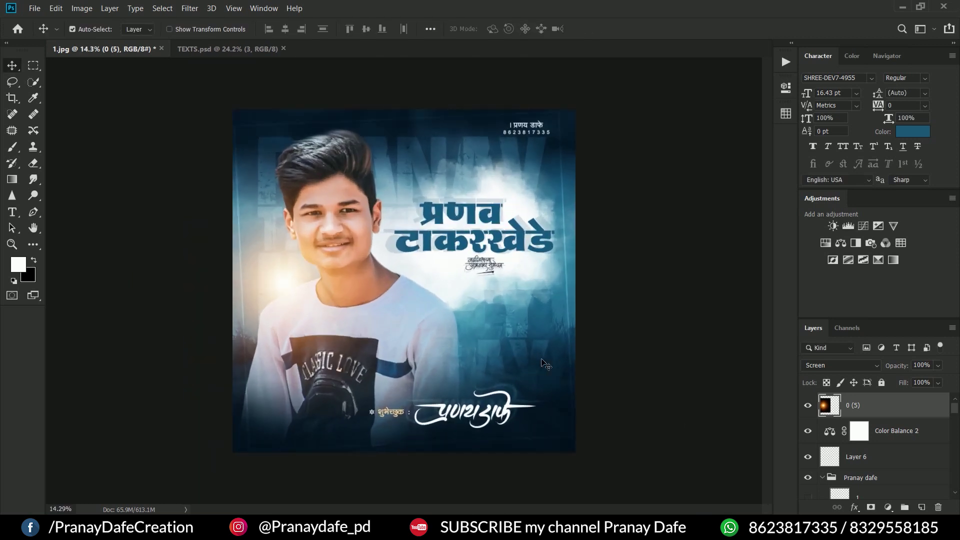
Step: Cycle the screen mode with F until the poster shows full screen on black
key(f)
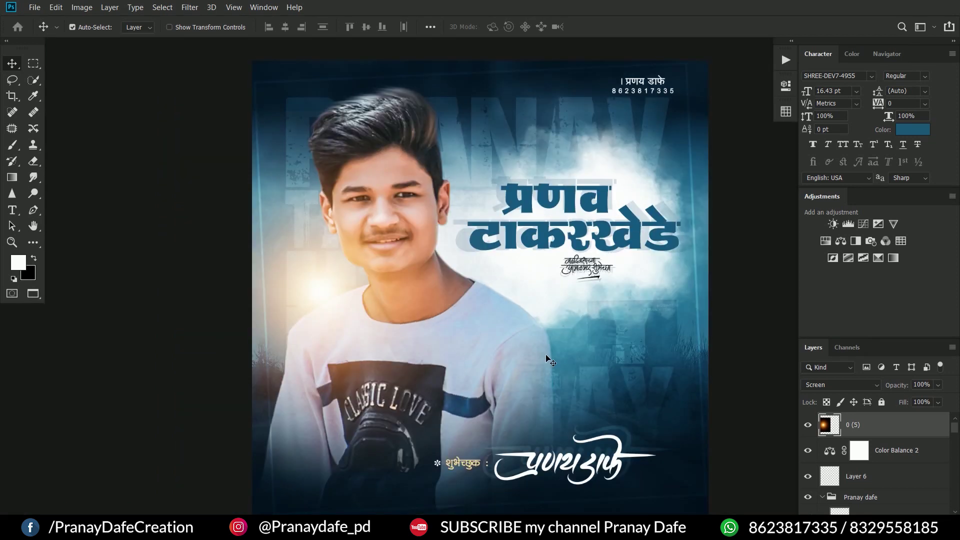
key(f)
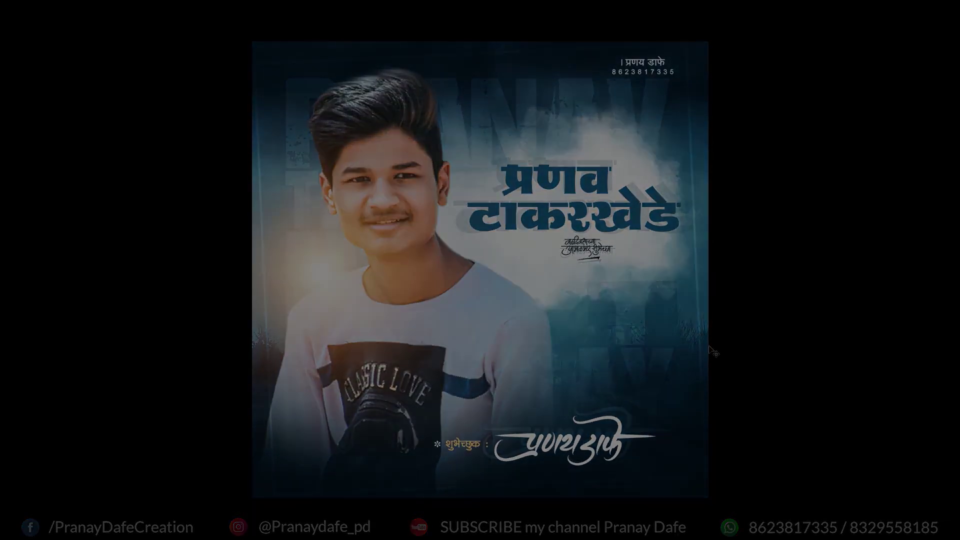